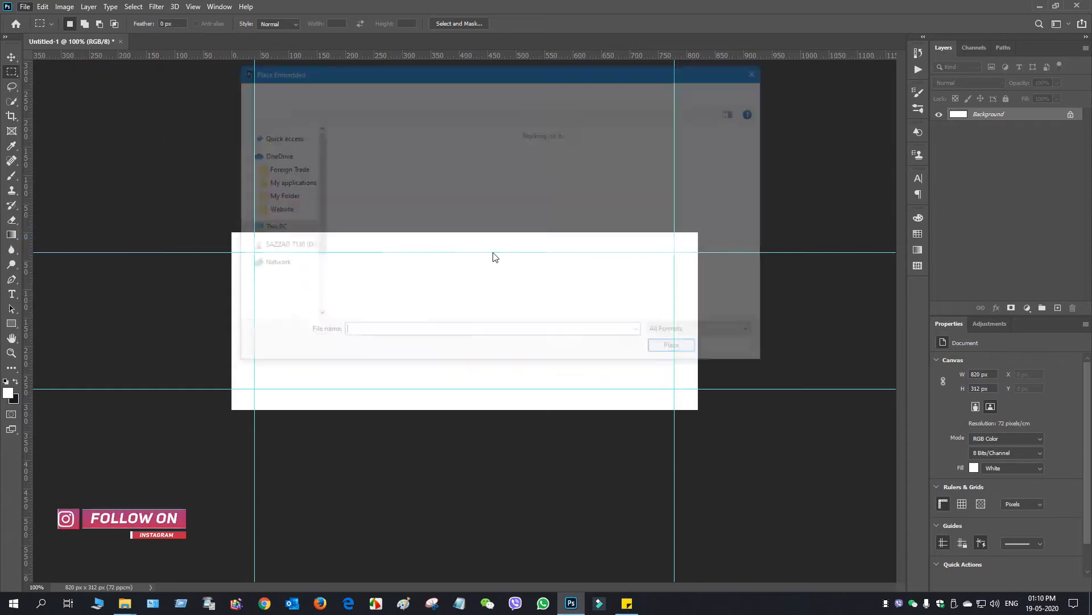
Step: Place the 695f18ca128f4dffb6a995114e57edf1 floral ring image from the Desktop, scaled to about 249 px wide, against the banner's right vertical guide
{"action": "left_click", "coordinate": [277, 130]}
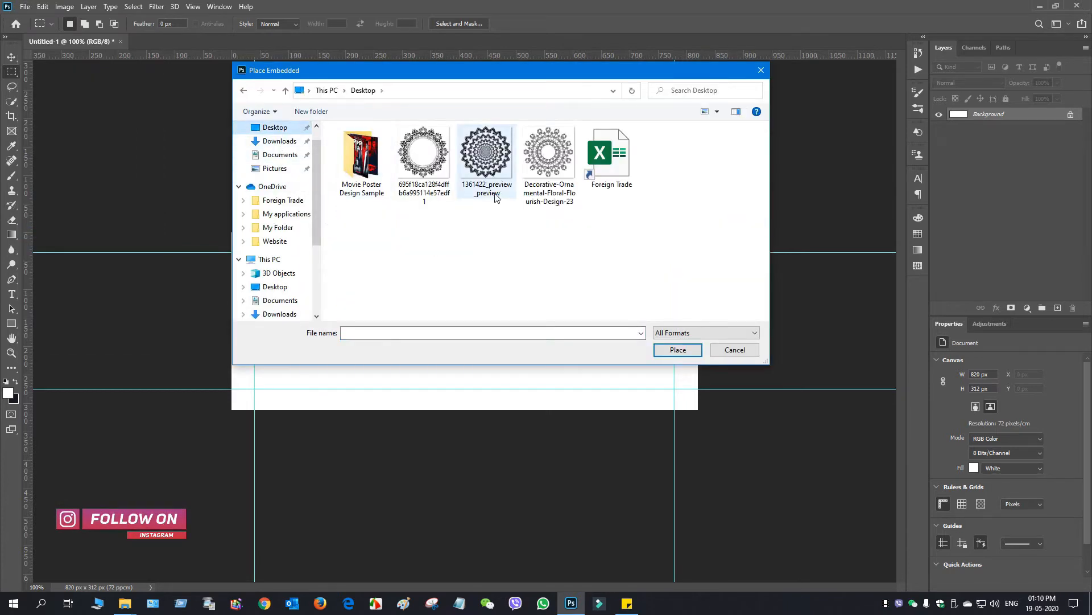
{"action": "double_click", "coordinate": [424, 153]}
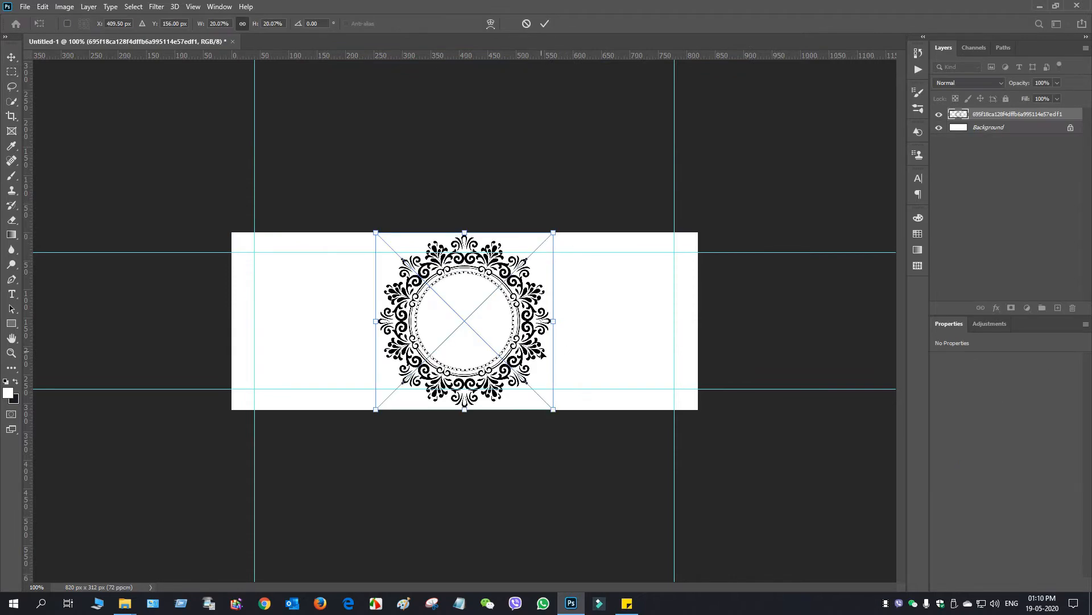
{"action": "left_click_drag", "start_coordinate": [553, 409], "coordinate": [534, 391]}
{"action": "left_click_drag", "start_coordinate": [480, 327], "coordinate": [618, 327]}
{"action": "left_click", "coordinate": [545, 24]}
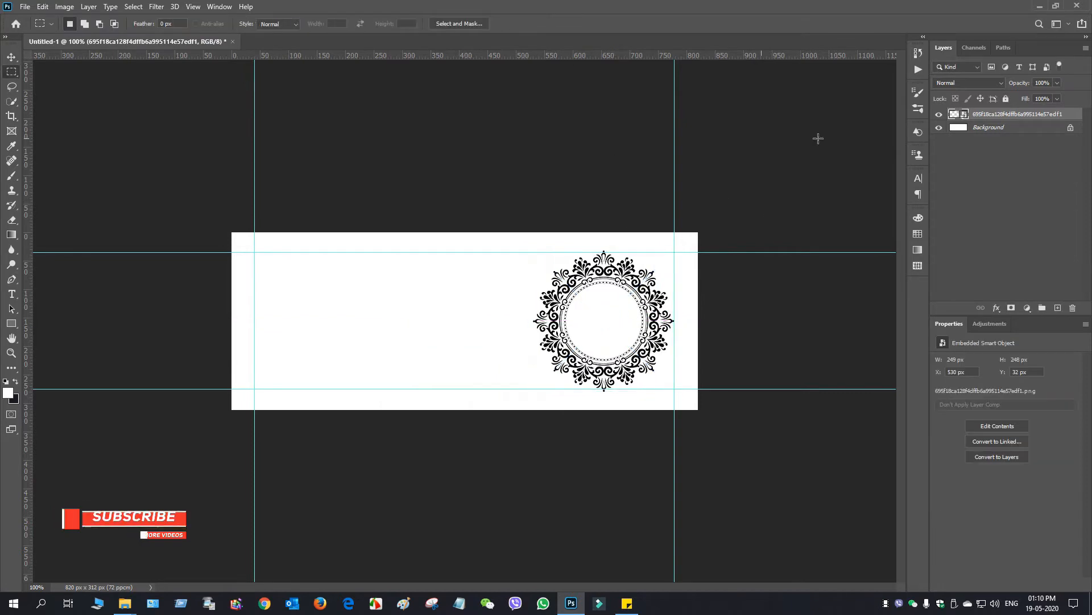
Step: Place the biryani image from Downloads, scaled to 8.15%, so the plate fills the centre of the floral ring
{"action": "left_click", "coordinate": [25, 6]}
{"action": "left_click", "coordinate": [51, 232]}
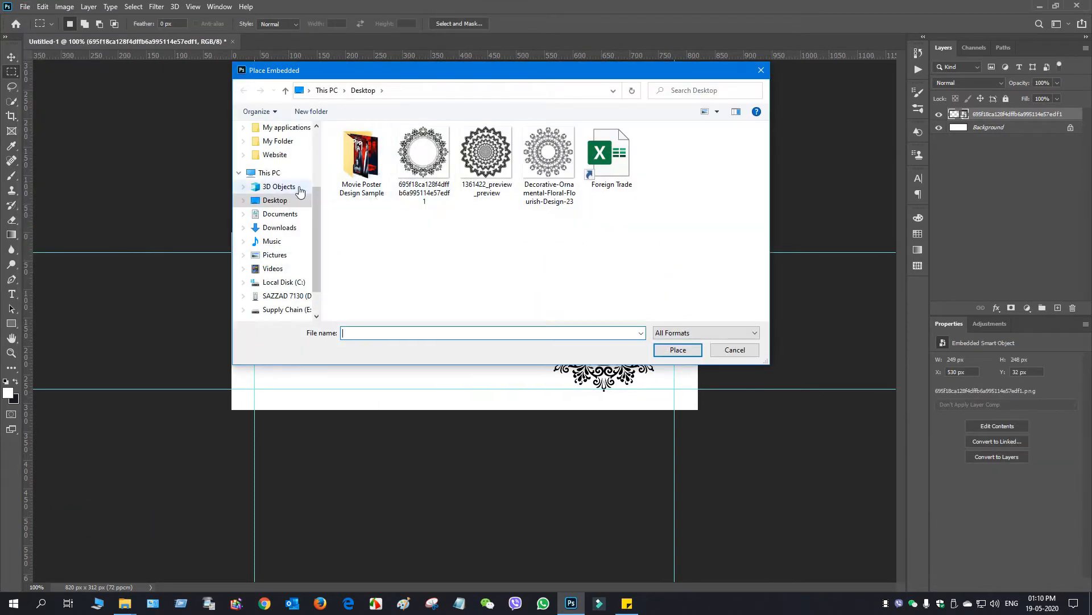
{"action": "left_click", "coordinate": [272, 227]}
{"action": "double_click", "coordinate": [504, 157]}
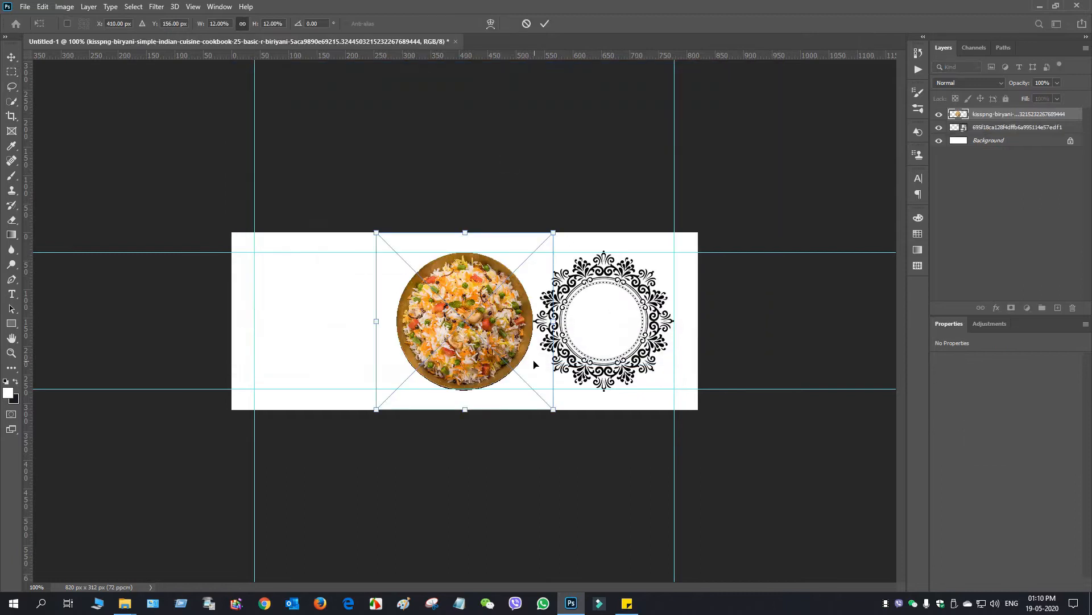
{"action": "left_click_drag", "start_coordinate": [462, 338], "coordinate": [617, 341]}
{"action": "left_click_drag", "start_coordinate": [692, 409], "coordinate": [662, 380]}
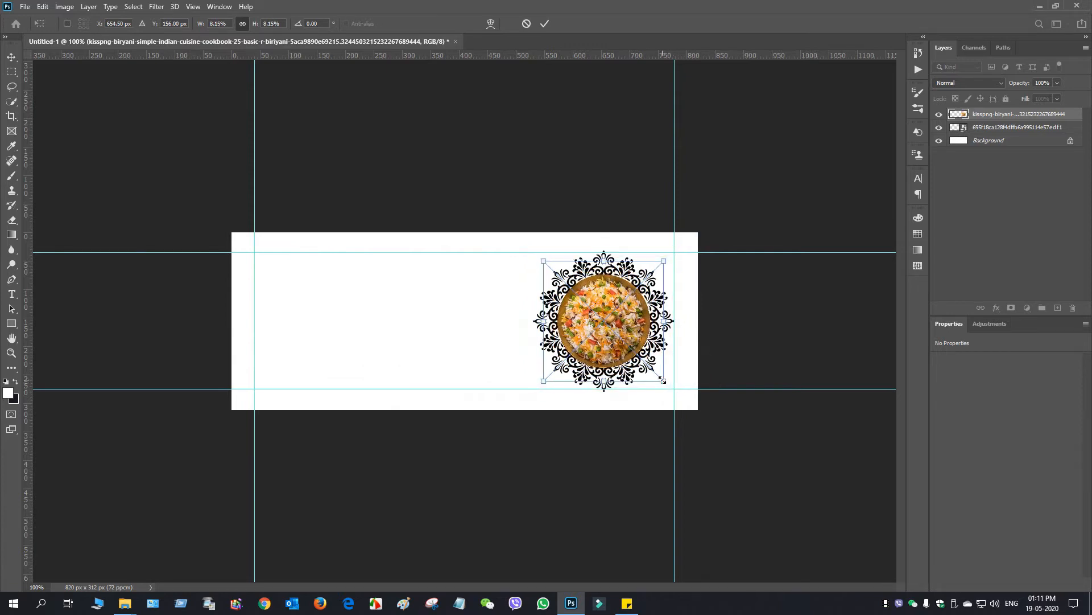
{"action": "left_click", "coordinate": [544, 23]}
Step: Add a gradient fill layer directly above the Background using a dark slate-blue preset
{"action": "left_click", "coordinate": [1021, 143]}
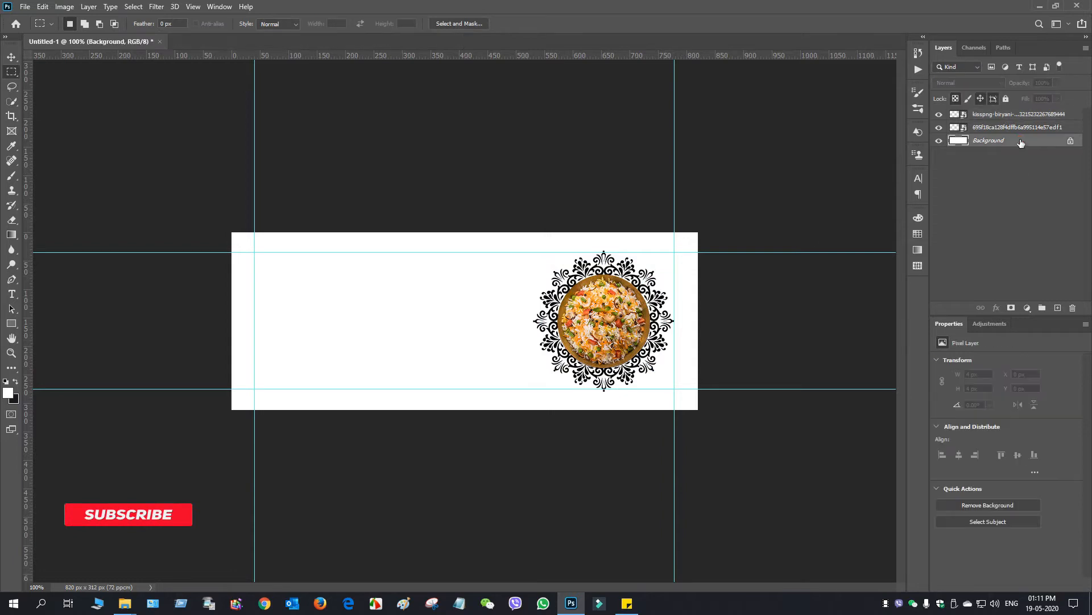
{"action": "left_click", "coordinate": [1025, 307]}
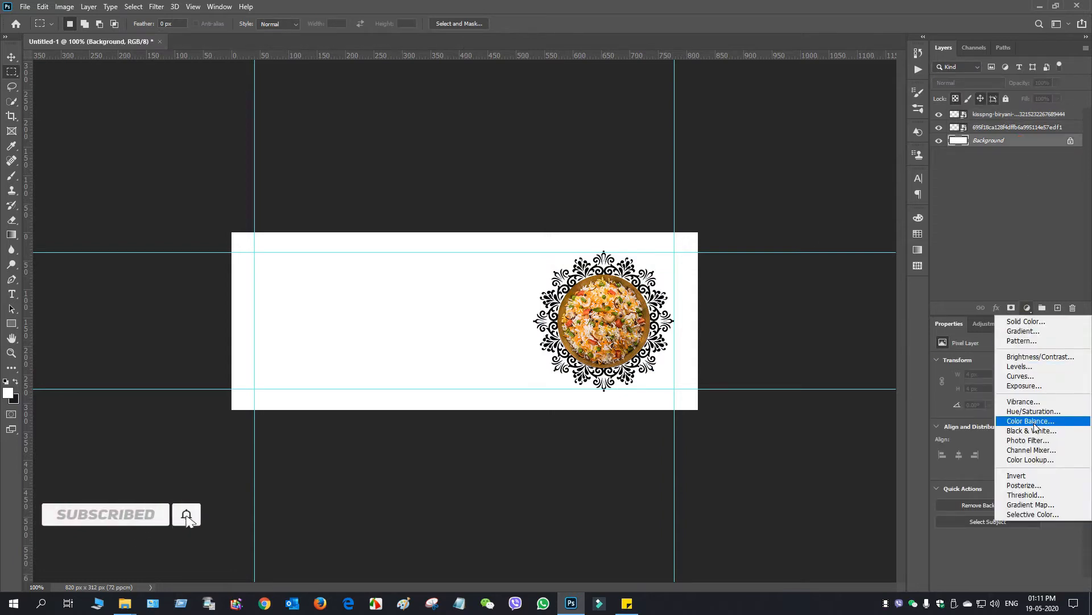
{"action": "left_click", "coordinate": [1024, 331]}
{"action": "left_click", "coordinate": [866, 201]}
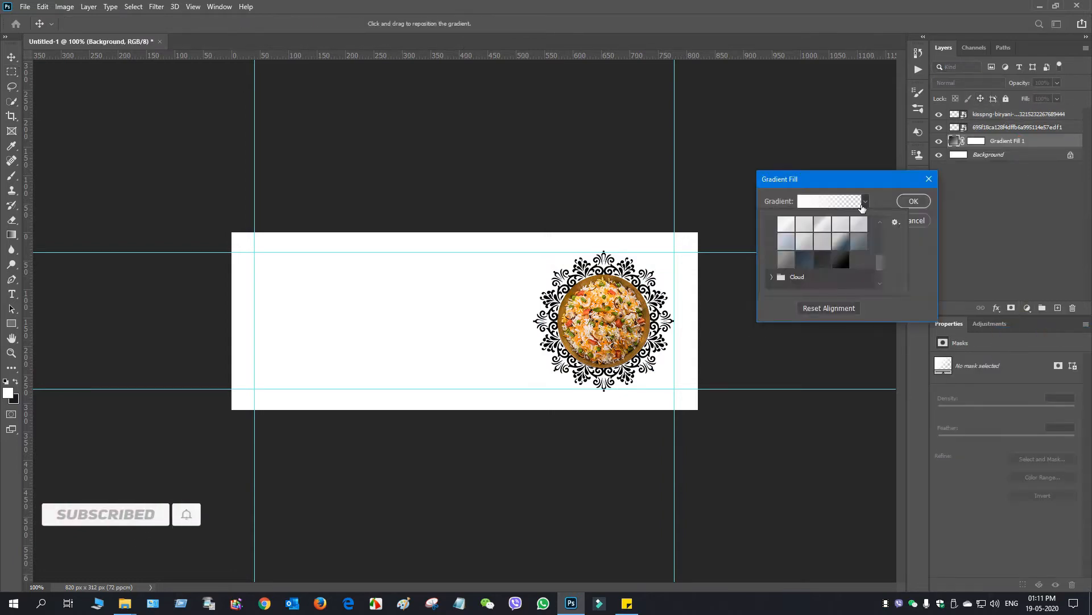
{"action": "left_click", "coordinate": [814, 264]}
Step: Edit the gradient's end stop at location 100%, setting its color to #5c6672
{"action": "left_click", "coordinate": [838, 200]}
{"action": "left_click", "coordinate": [734, 324]}
{"action": "left_click", "coordinate": [963, 324]}
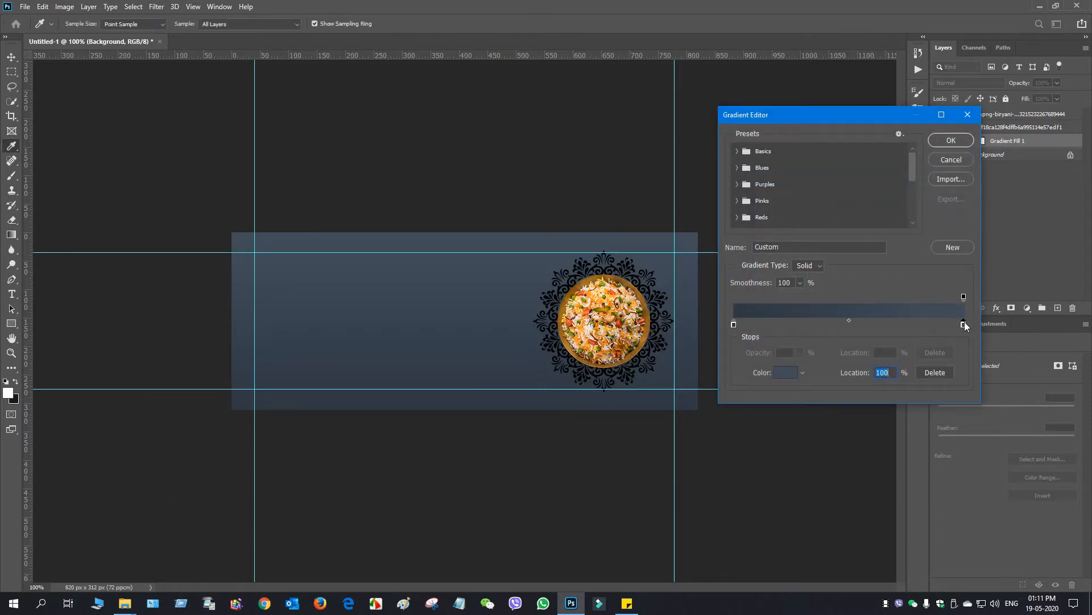
{"action": "left_click", "coordinate": [788, 373]}
{"action": "mouse_move", "coordinate": [605, 144]}
{"action": "left_mouse_down"}
{"action": "mouse_move", "coordinate": [590, 131]}
{"action": "mouse_move", "coordinate": [598, 151]}
{"action": "left_mouse_up"}
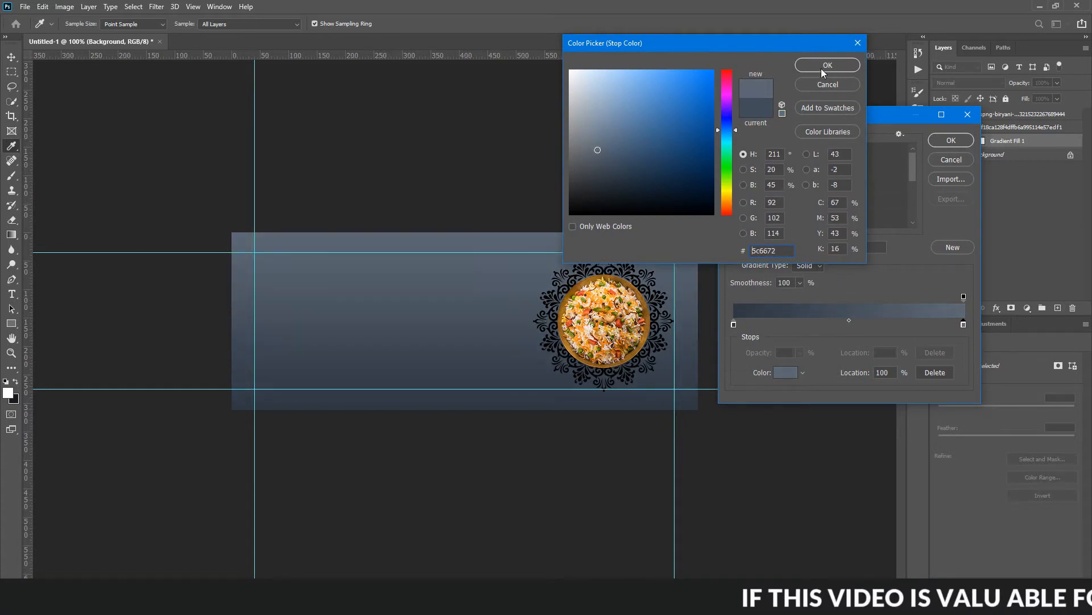
{"action": "left_click", "coordinate": [825, 65]}
{"action": "left_click", "coordinate": [951, 140]}
Step: Make the gradient fill radial and reversed, center its glow behind the biryani plate, and scale it to 144%
{"action": "left_click", "coordinate": [819, 219]}
{"action": "left_click", "coordinate": [811, 246]}
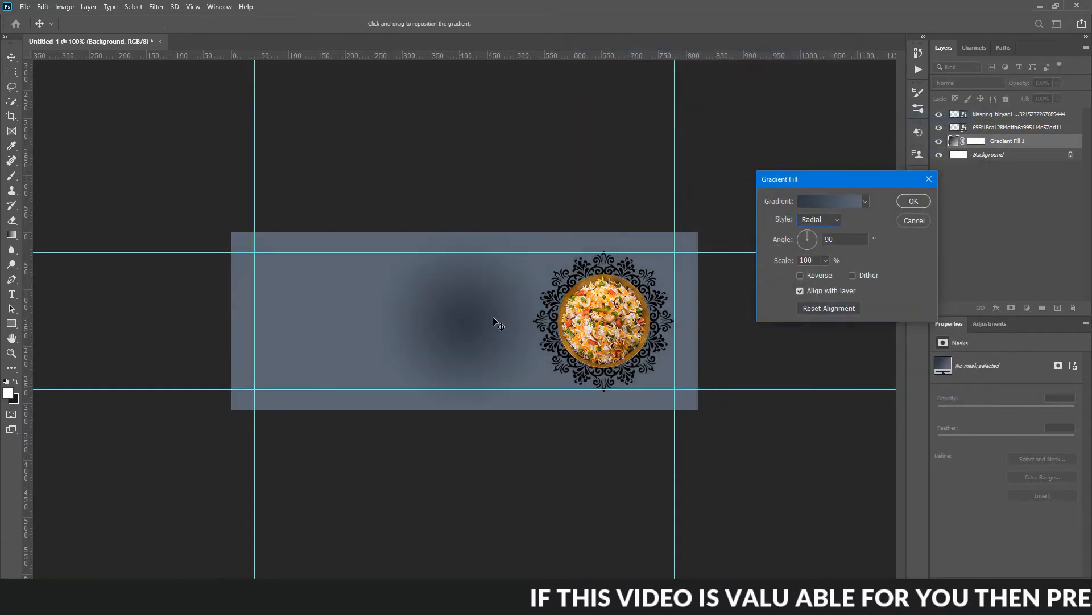
{"action": "left_click", "coordinate": [800, 276]}
{"action": "left_click_drag", "start_coordinate": [455, 328], "coordinate": [586, 326]}
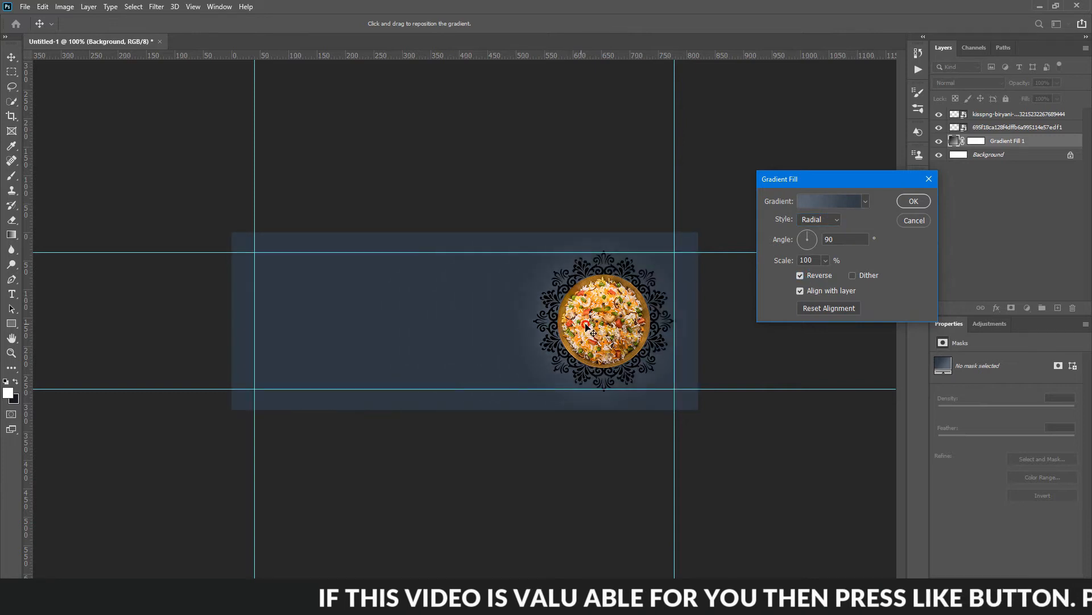
{"action": "left_click_drag", "start_coordinate": [826, 275], "coordinate": [830, 277]}
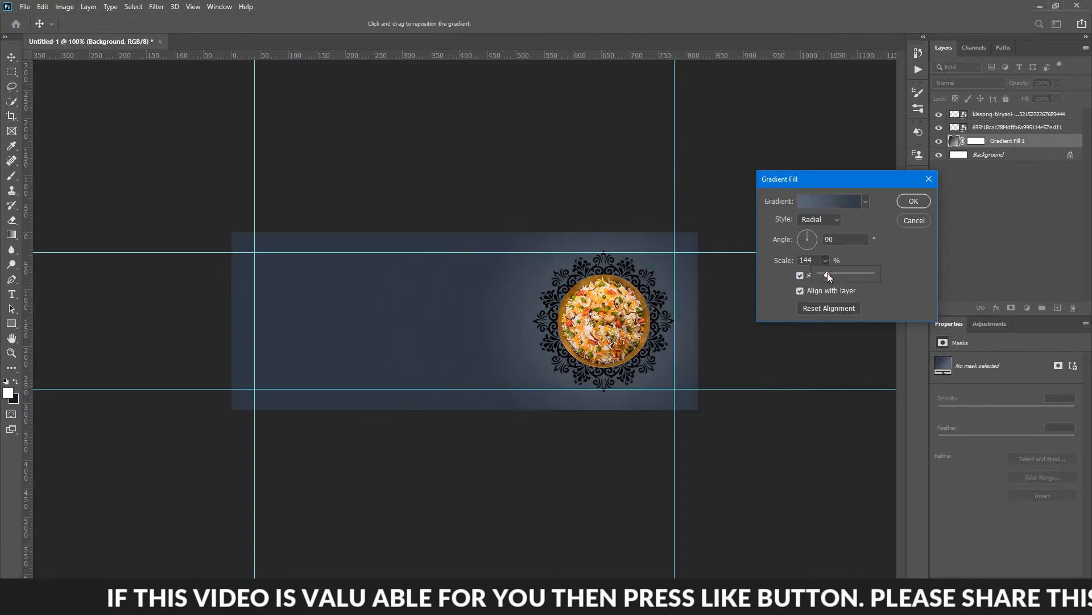
{"action": "left_click", "coordinate": [914, 201]}
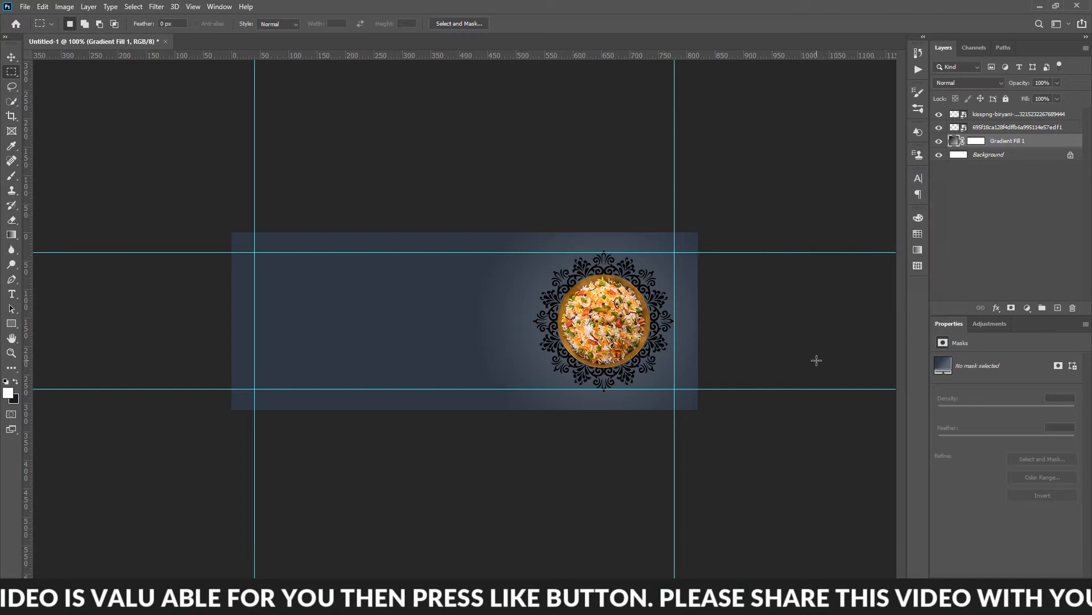
Step: Apply a green Color Overlay at 100% opacity to the floral ring layer
{"action": "double_click", "coordinate": [1073, 127]}
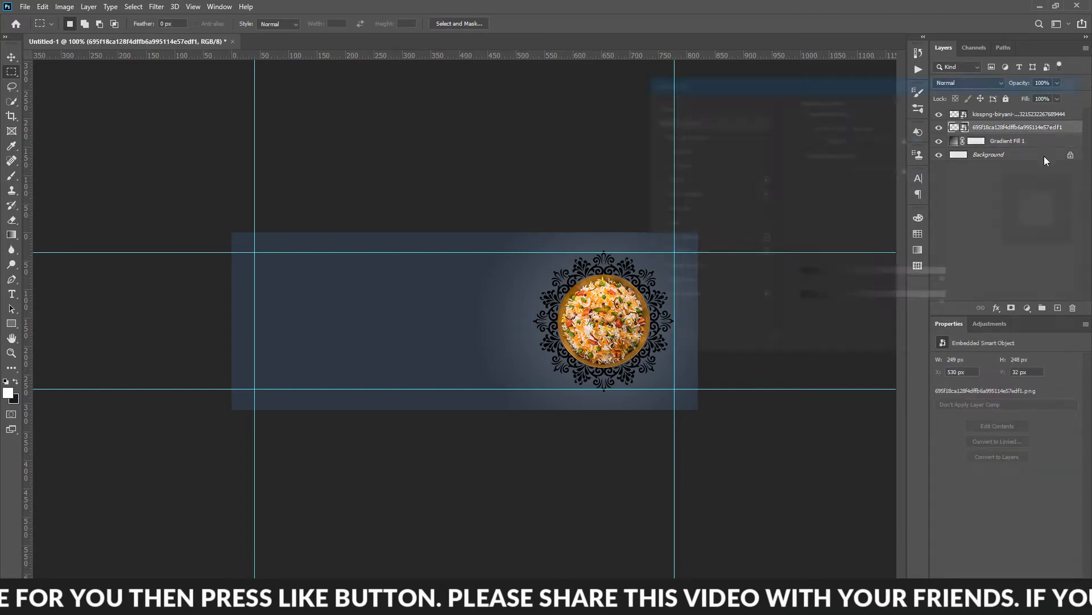
{"action": "left_click", "coordinate": [683, 239]}
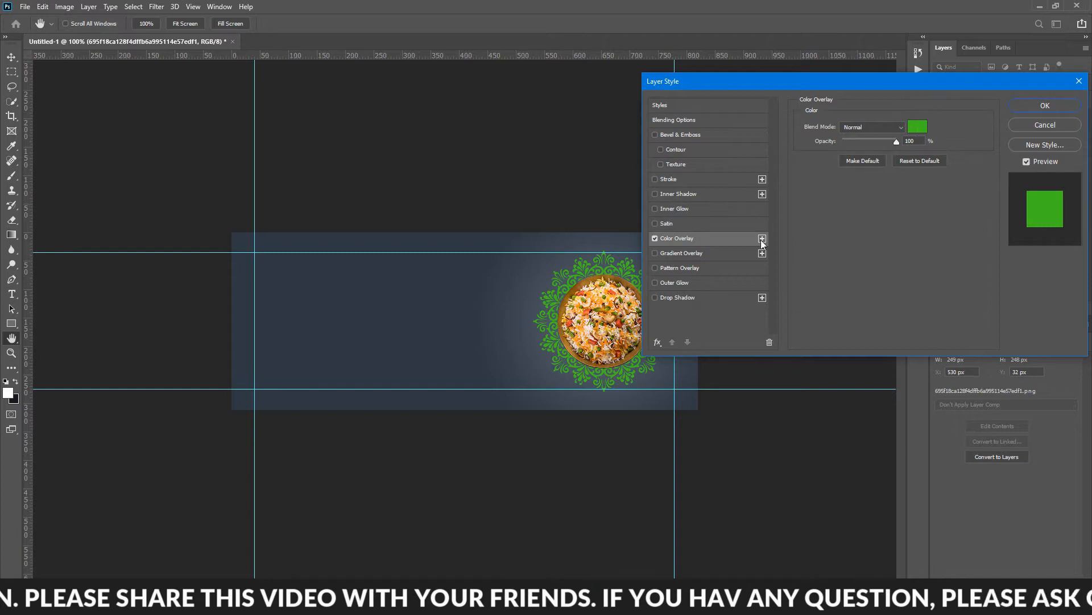
{"action": "left_click", "coordinate": [1069, 108]}
Step: Add a Drop Shadow to the biryani layer with 59% opacity, 5 px distance and 3 px size
{"action": "double_click", "coordinate": [1077, 114]}
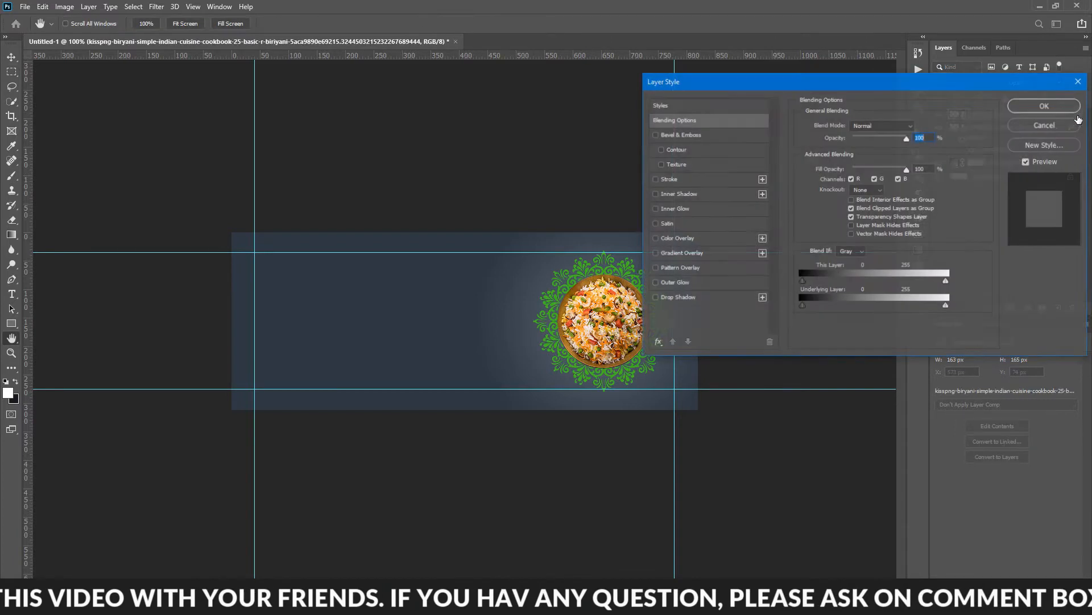
{"action": "left_click", "coordinate": [715, 298]}
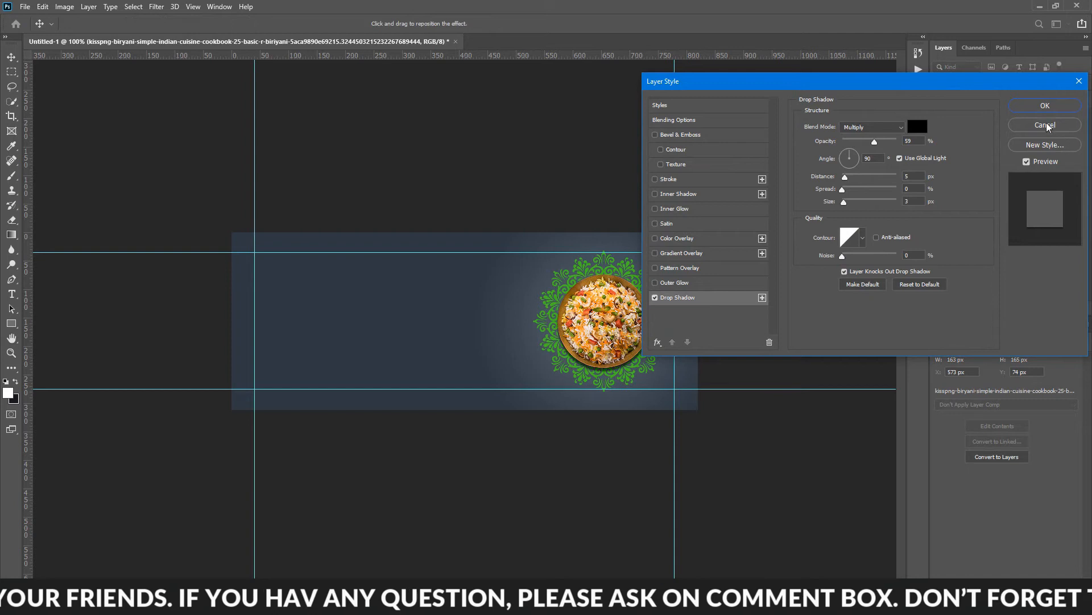
{"action": "left_click", "coordinate": [1046, 106]}
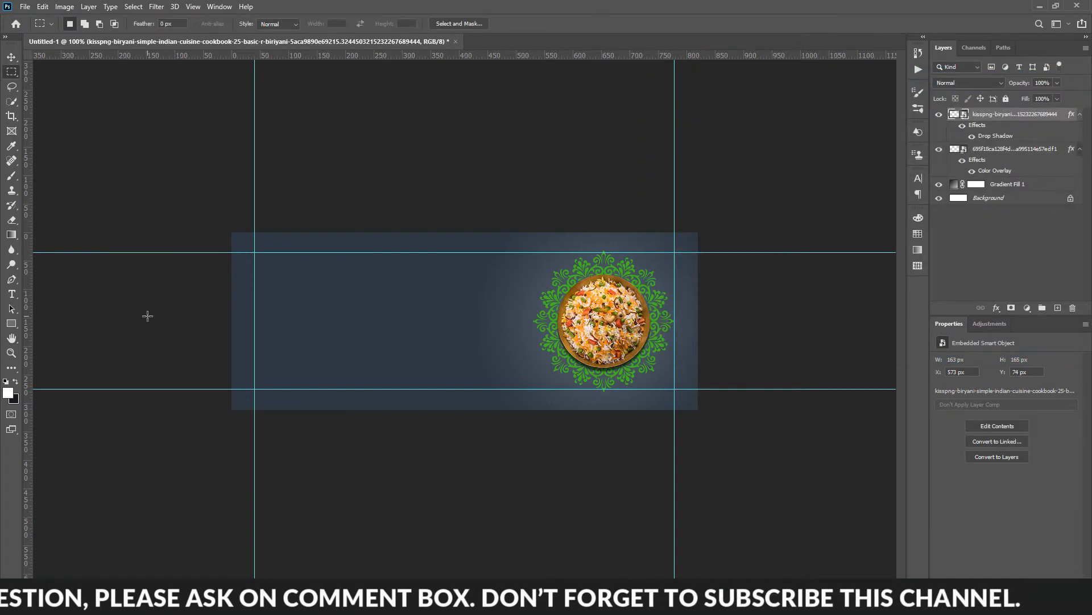
Step: Add a horizontal guide across the banner's middle and enter the text "SPECIAL" starting at the left vertical guide
{"action": "left_click", "coordinate": [14, 297]}
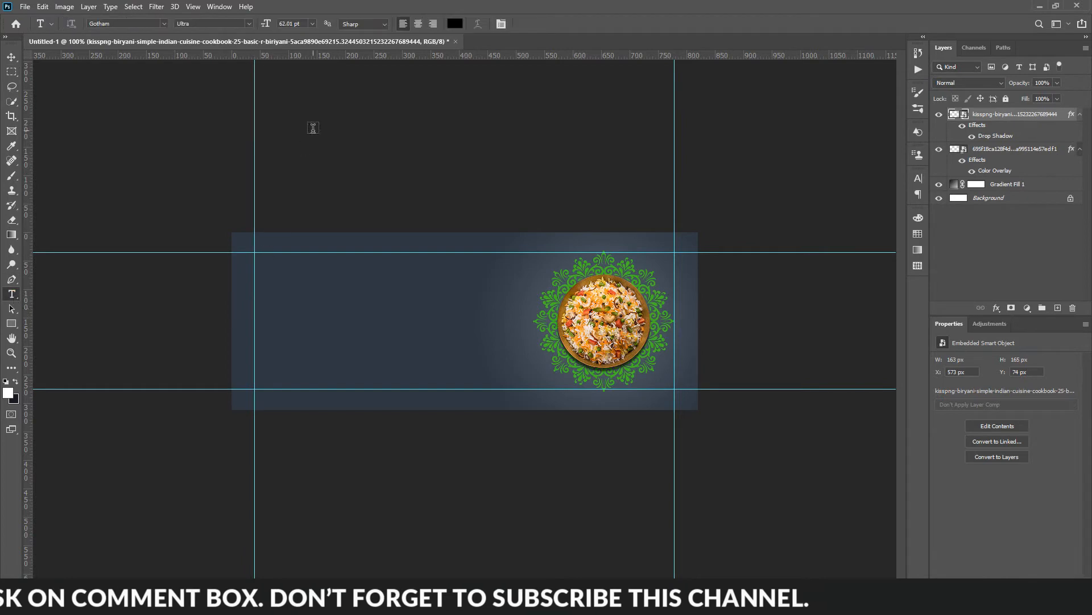
{"action": "left_click_drag", "start_coordinate": [344, 58], "coordinate": [349, 321]}
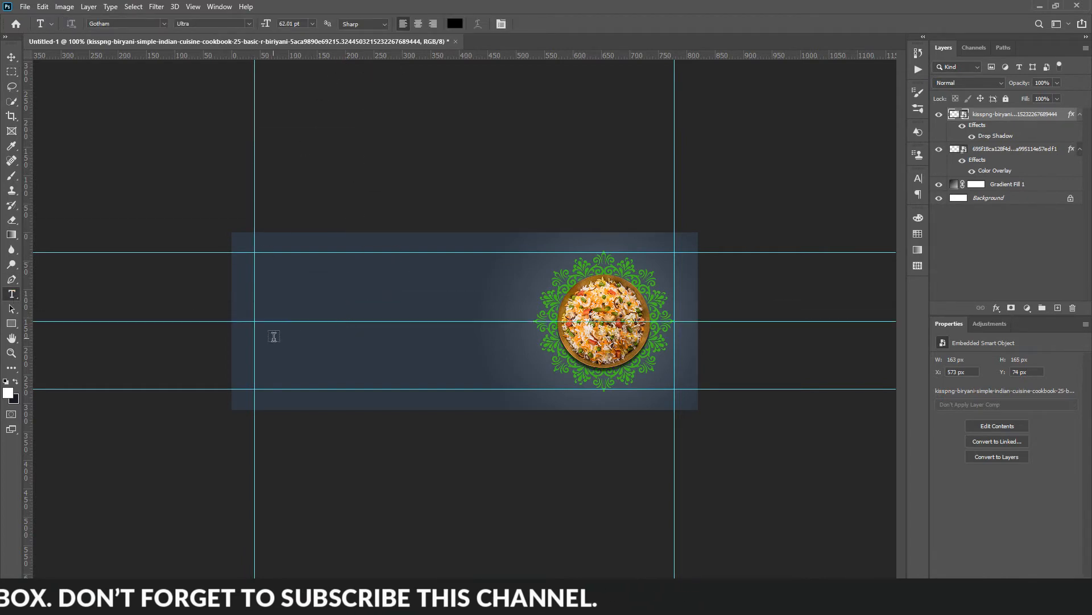
{"action": "left_click", "coordinate": [353, 335]}
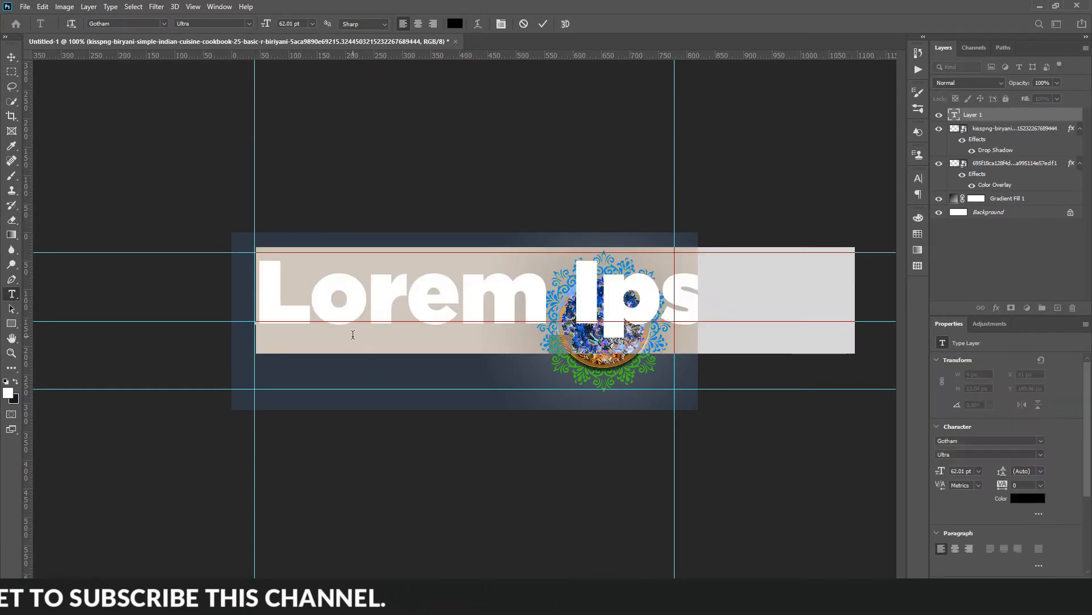
{"action": "type", "text": "SPECIAL"}
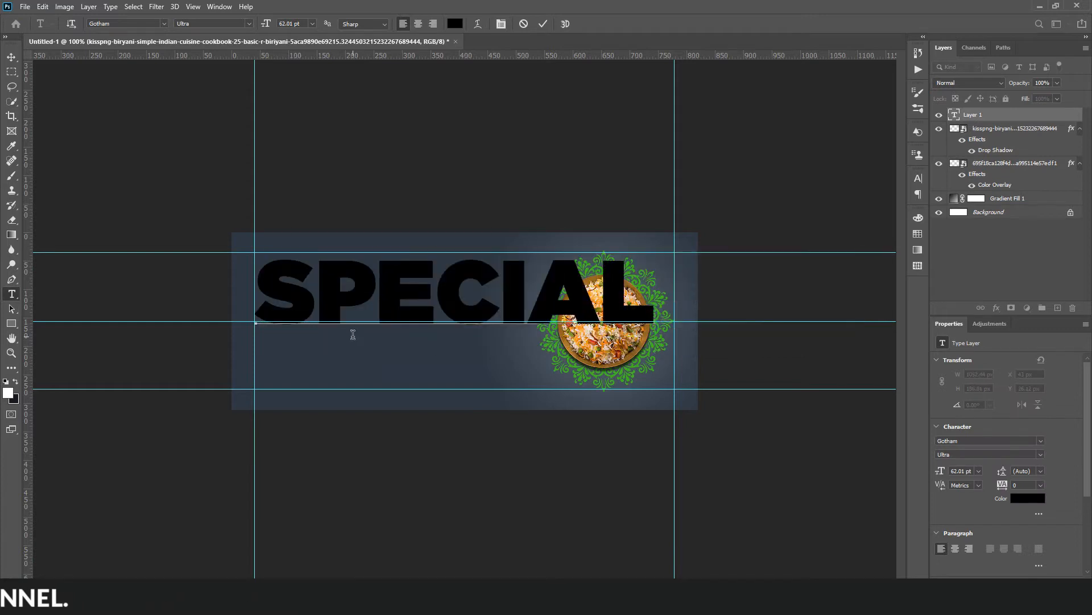
Step: Reduce the "SPECIAL" text to 16.01 pt and set its Gotham font style to Black
{"action": "key", "text": "ctrl+a"}
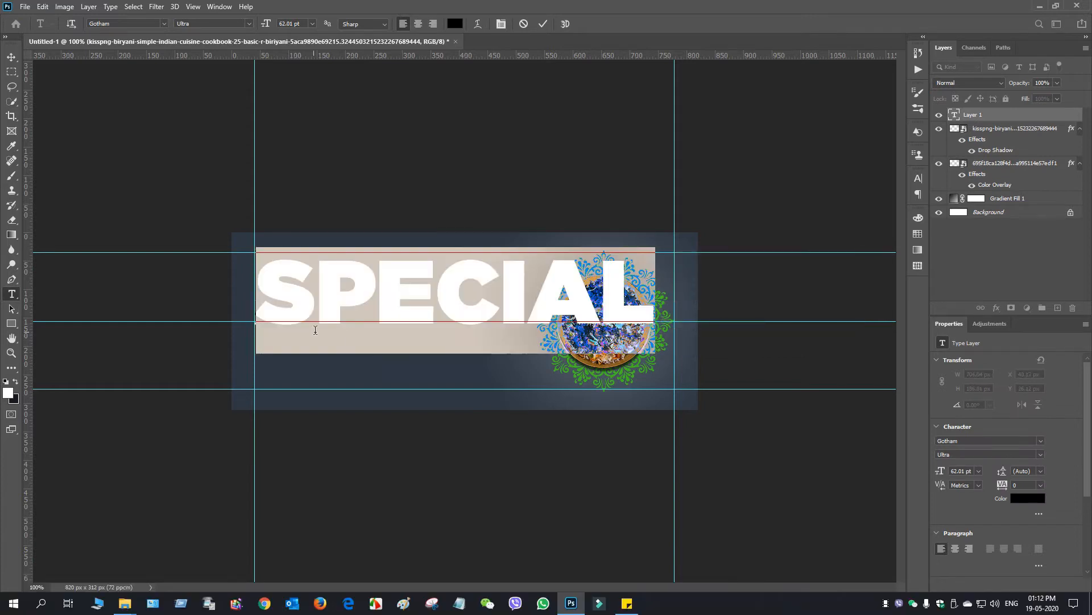
{"action": "left_click_drag", "start_coordinate": [269, 24], "coordinate": [252, 24]}
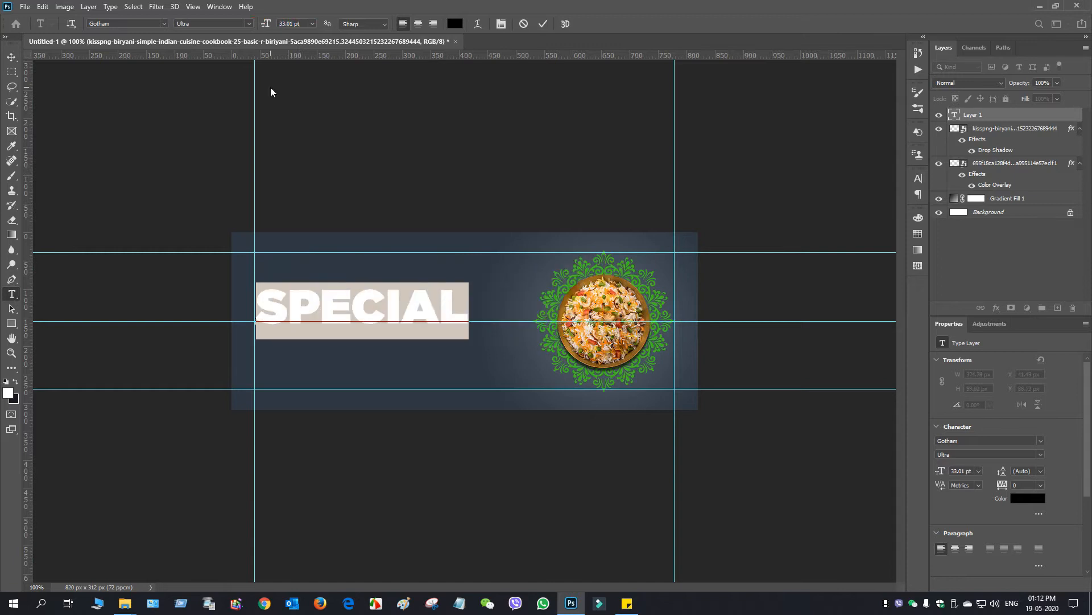
{"action": "left_click", "coordinate": [244, 27]}
{"action": "left_click", "coordinate": [199, 200]}
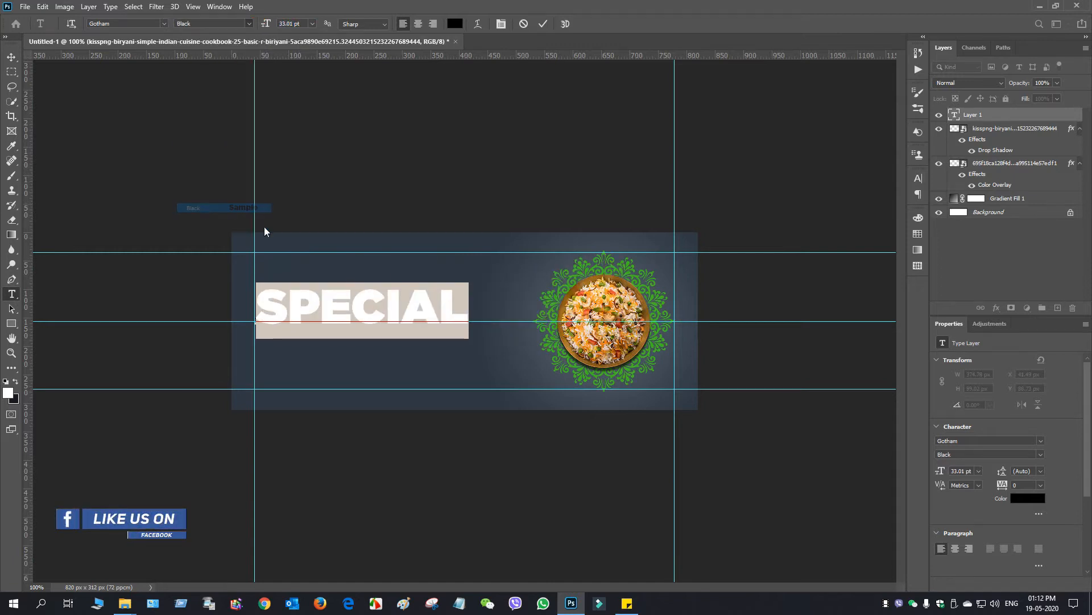
{"action": "mouse_move", "coordinate": [265, 24]}
{"action": "left_mouse_down"}
{"action": "mouse_move", "coordinate": [257, 21]}
{"action": "mouse_move", "coordinate": [265, 24]}
{"action": "left_mouse_up"}
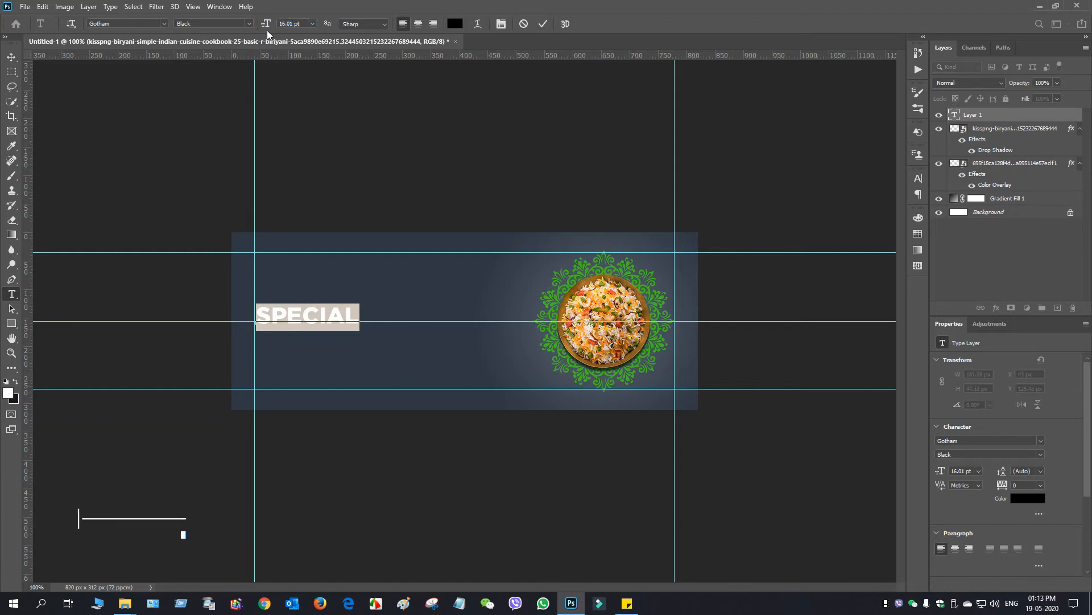
Step: Change the "SPECIAL" text to Caviar Dreams Bold and turn on faux bold
{"action": "left_click", "coordinate": [164, 23]}
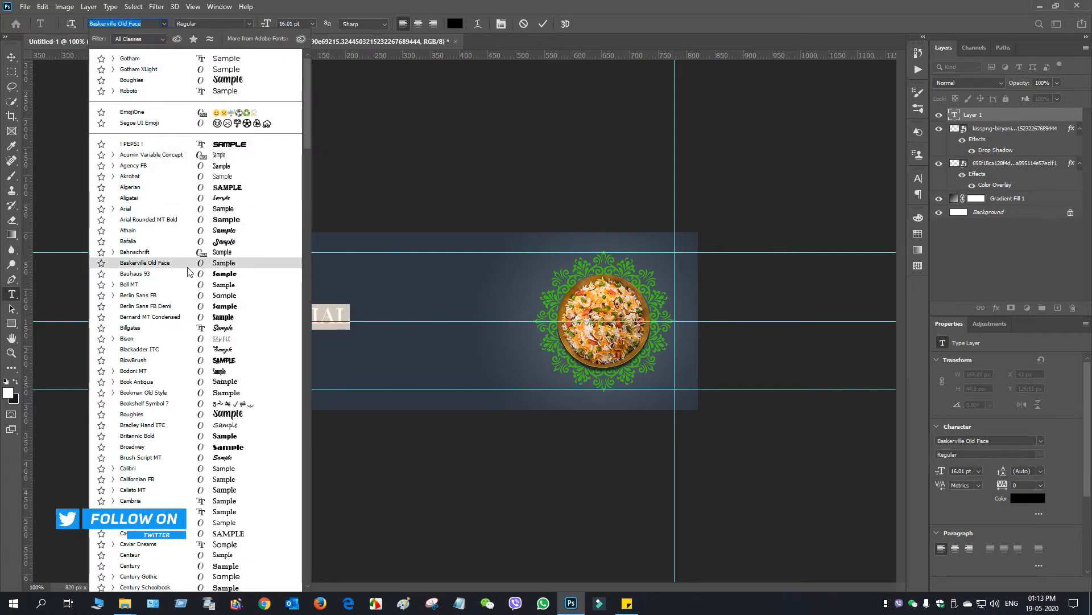
{"action": "scroll", "coordinate": [186, 285], "scroll_direction": "down", "scroll_amount": 5}
{"action": "scroll", "coordinate": [185, 293], "scroll_direction": "down", "scroll_amount": 2}
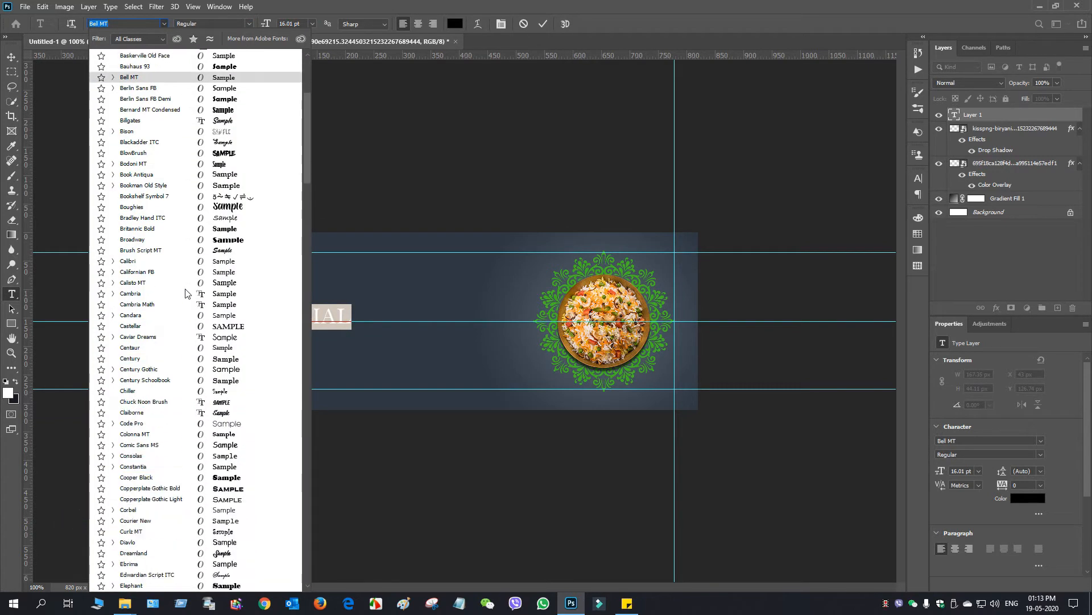
{"action": "left_click", "coordinate": [181, 341]}
{"action": "left_click", "coordinate": [248, 27]}
{"action": "left_click", "coordinate": [221, 57]}
{"action": "left_click", "coordinate": [918, 178]}
{"action": "left_click", "coordinate": [797, 257]}
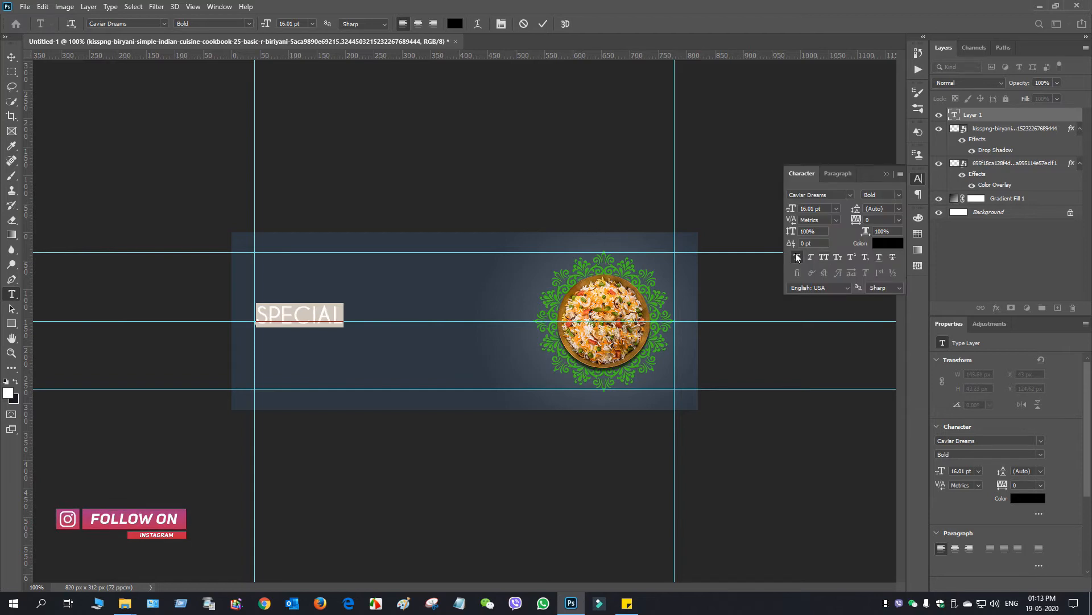
Step: Set the "SPECIAL" text size to 19.01 pt and color it #41bd20, sampled from the green floral ring
{"action": "left_click", "coordinate": [790, 210]}
{"action": "key", "text": "Up"}
{"action": "key", "text": "Up"}
{"action": "key", "text": "Up"}
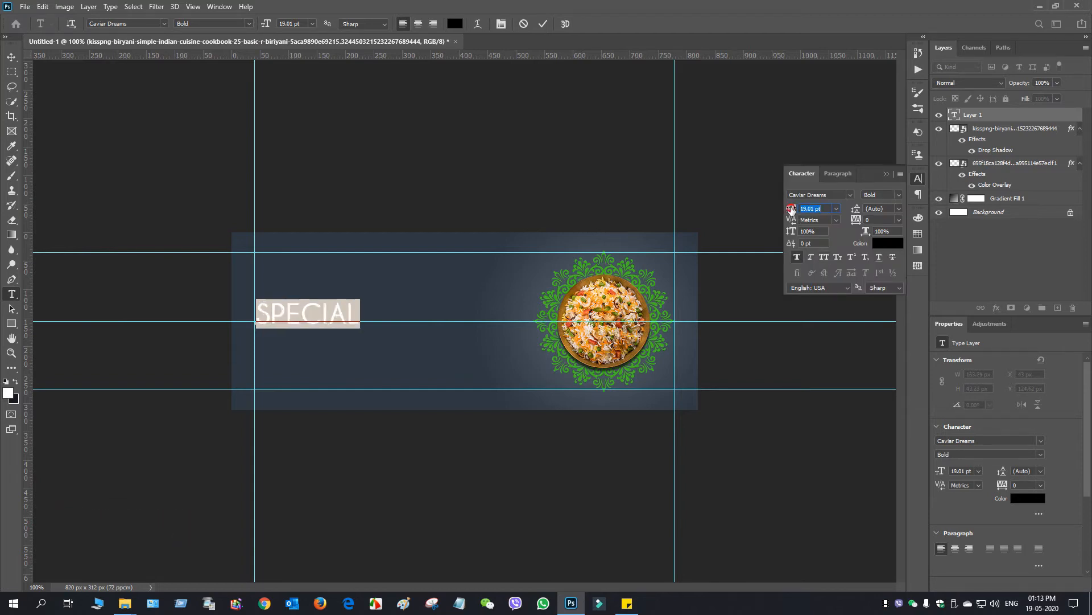
{"action": "left_click", "coordinate": [888, 243]}
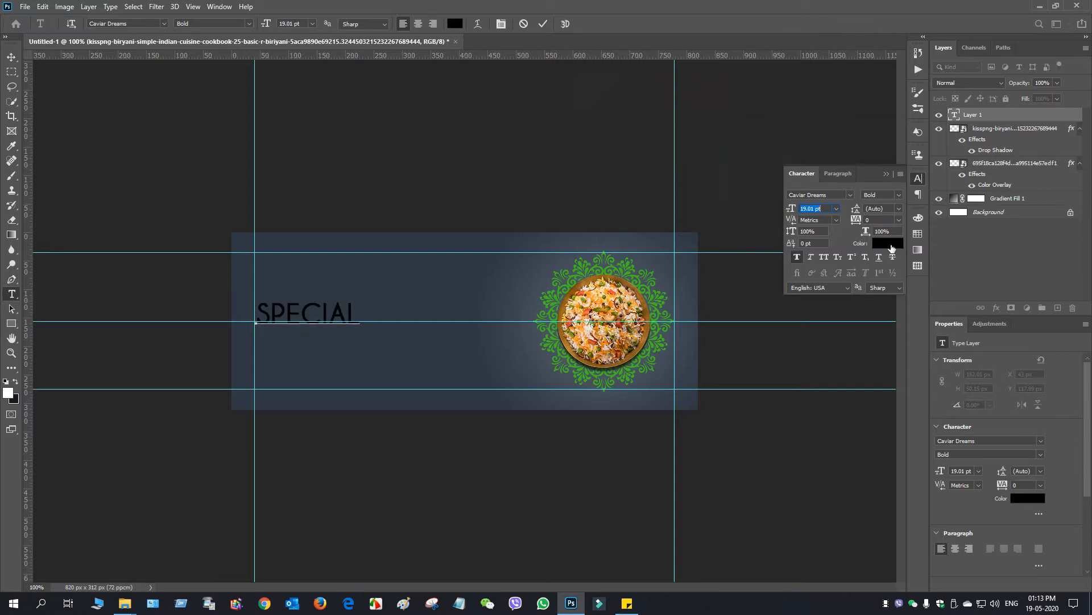
{"action": "left_click", "coordinate": [637, 271]}
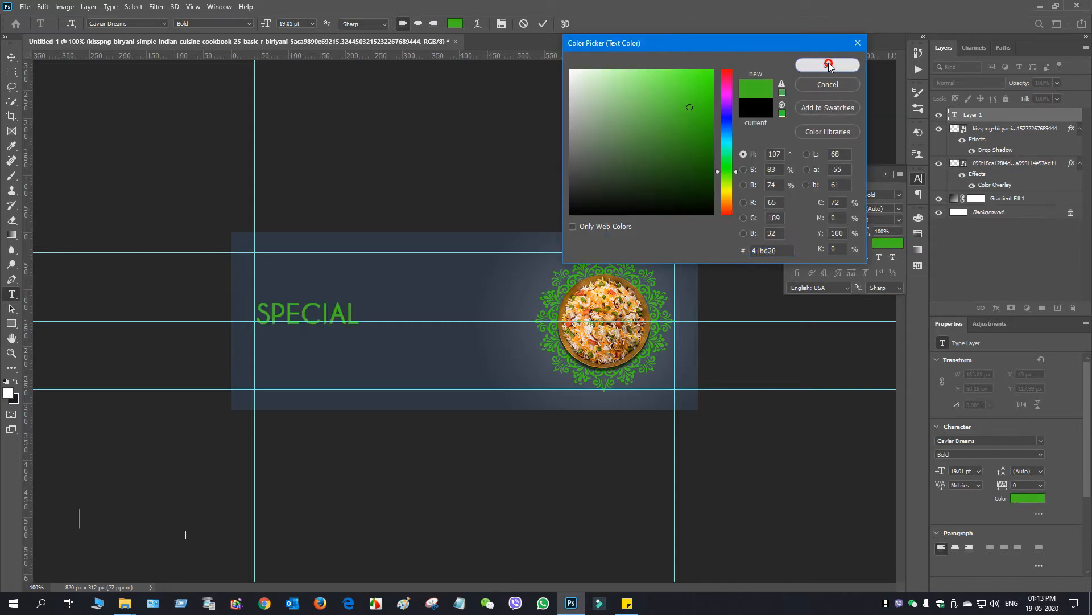
{"action": "left_click", "coordinate": [828, 65]}
Step: Move the "SPECIAL" text to about X 40 px, Y 113 px, flush with the left guide and just above the middle guide
{"action": "left_click", "coordinate": [11, 58]}
{"action": "left_click_drag", "start_coordinate": [278, 310], "coordinate": [278, 317]}
{"action": "key", "text": "Up"}
{"action": "key", "text": "shift+Up"}
{"action": "key", "text": "Up"}
{"action": "key", "text": "Up"}
{"action": "key", "text": "Up"}
{"action": "key", "text": "Up"}
{"action": "key", "text": "Up"}
{"action": "key", "text": "Up"}
{"action": "key", "text": "Up"}
{"action": "key", "text": "Left"}
{"action": "key", "text": "Left"}
{"action": "key", "text": "Left"}
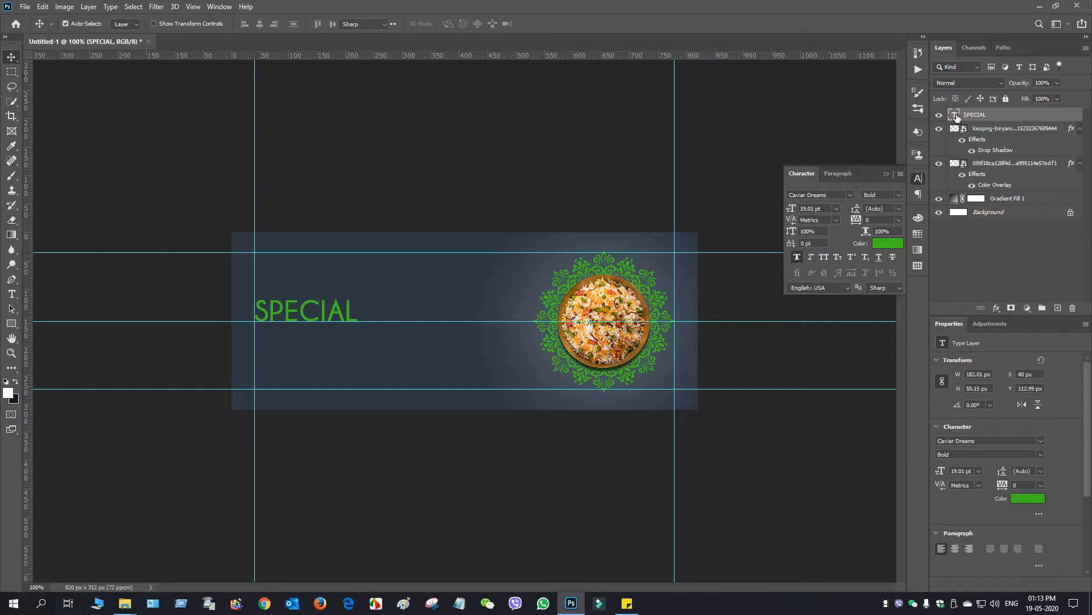
Step: Select the "SPECIAL" text and preview alternative script and display fonts on it from the font list
{"action": "double_click", "coordinate": [958, 116]}
{"action": "left_click", "coordinate": [165, 24]}
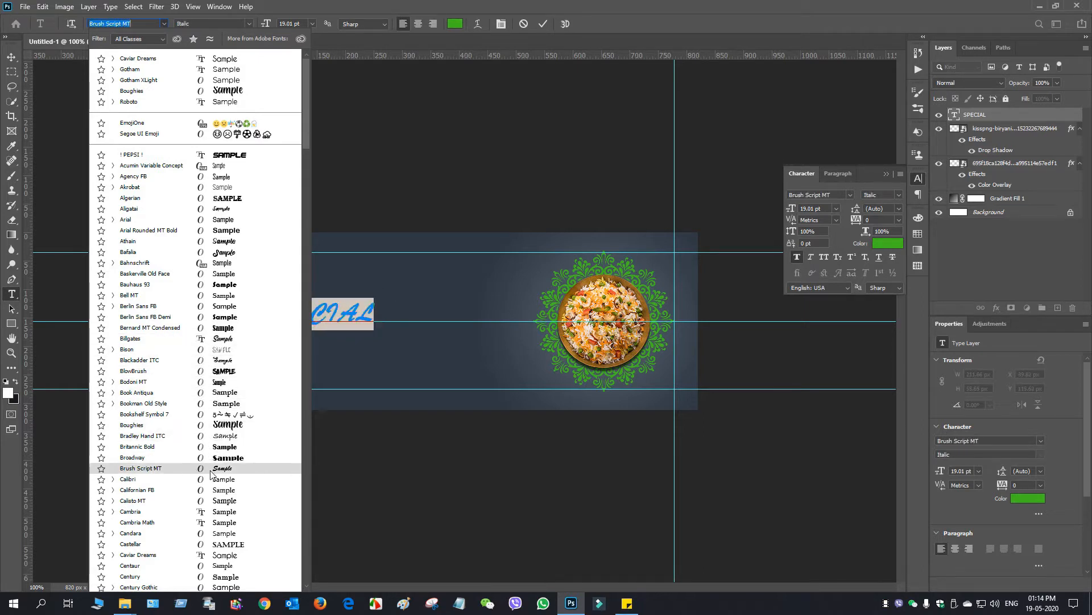
{"action": "scroll", "coordinate": [211, 478], "scroll_direction": "down", "scroll_amount": 2}
{"action": "scroll", "coordinate": [212, 478], "scroll_direction": "down", "scroll_amount": 6}
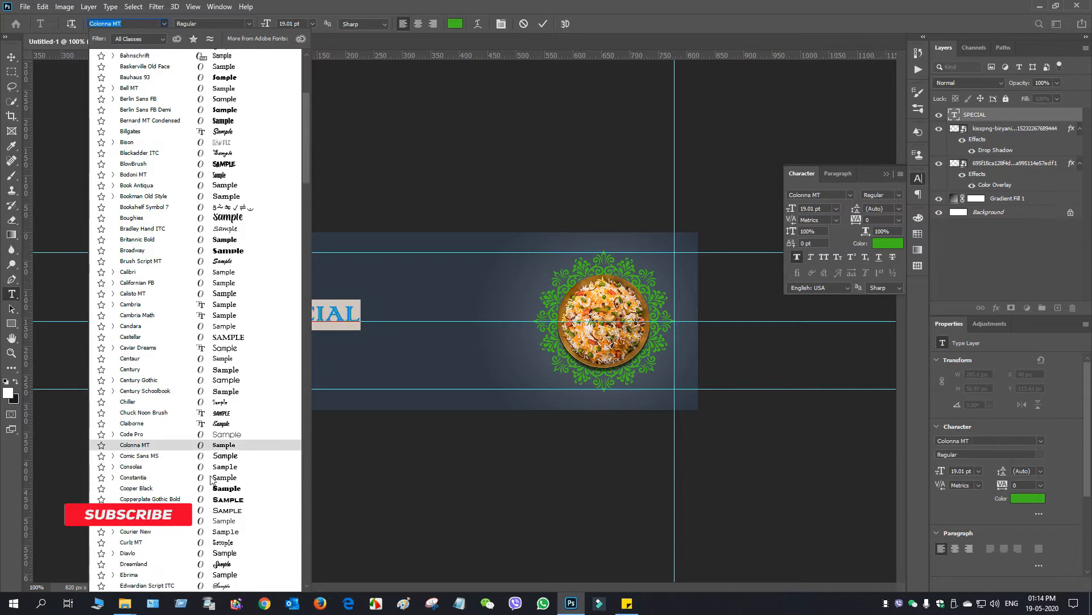
{"action": "scroll", "coordinate": [212, 480], "scroll_direction": "down", "scroll_amount": 2}
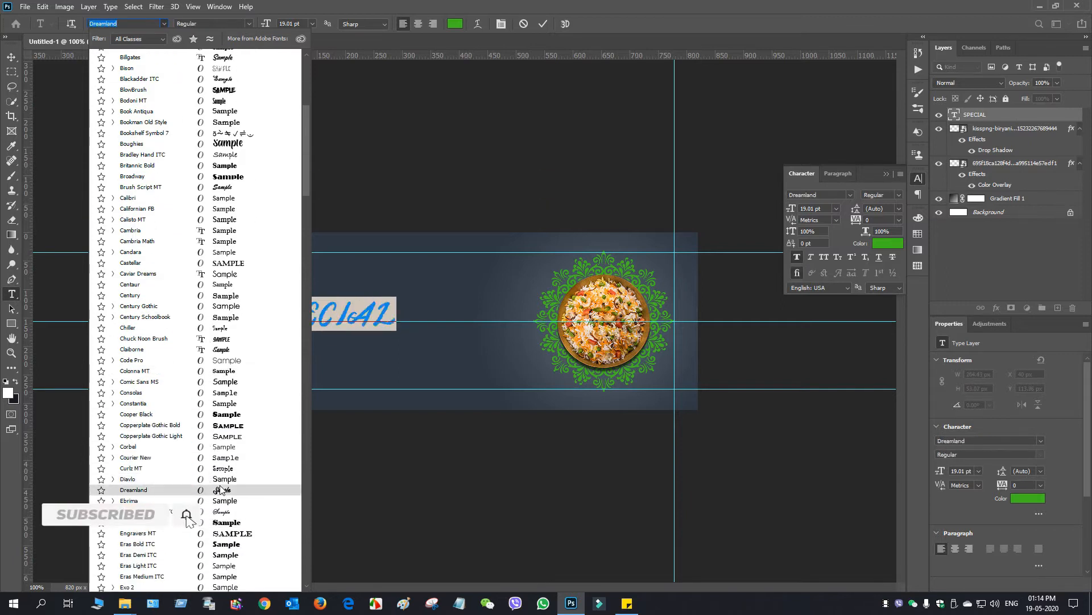
{"action": "scroll", "coordinate": [217, 503], "scroll_direction": "down", "scroll_amount": 3}
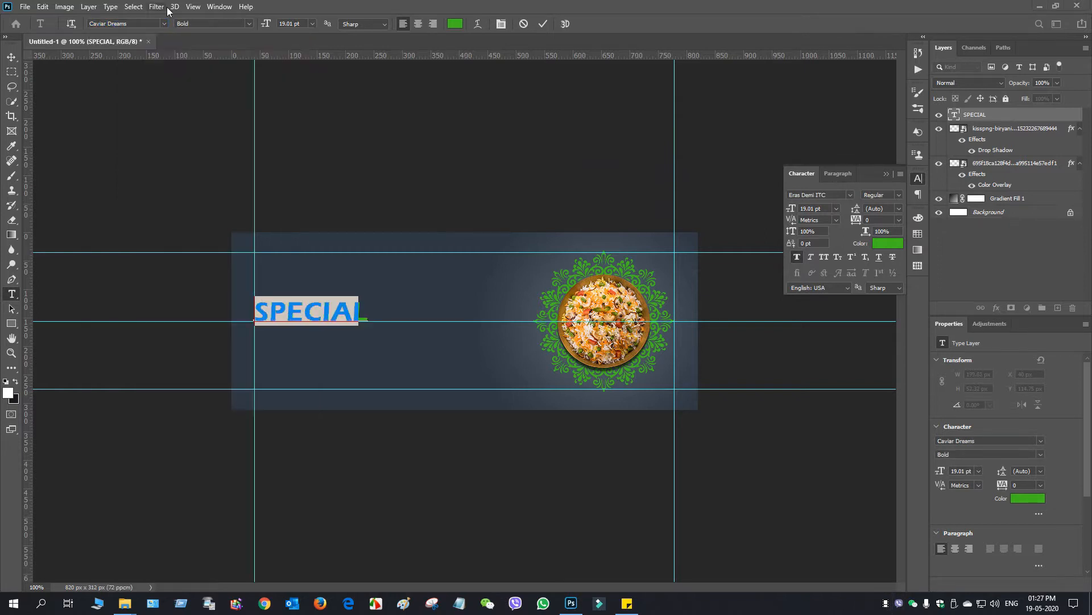
Step: Change the "SPECIAL" text's font to Exo 2 in the Extra Bold style
{"action": "left_click", "coordinate": [162, 22]}
{"action": "key", "text": "Up"}
{"action": "key", "text": "Up"}
{"action": "key", "text": "Up"}
{"action": "key", "text": "Up"}
{"action": "key", "text": "Up"}
{"action": "key", "text": "Up"}
{"action": "key", "text": "Up"}
{"action": "key", "text": "Up"}
{"action": "key", "text": "Up"}
{"action": "key", "text": "Up"}
{"action": "key", "text": "Up"}
{"action": "key", "text": "Up"}
{"action": "key", "text": "Up"}
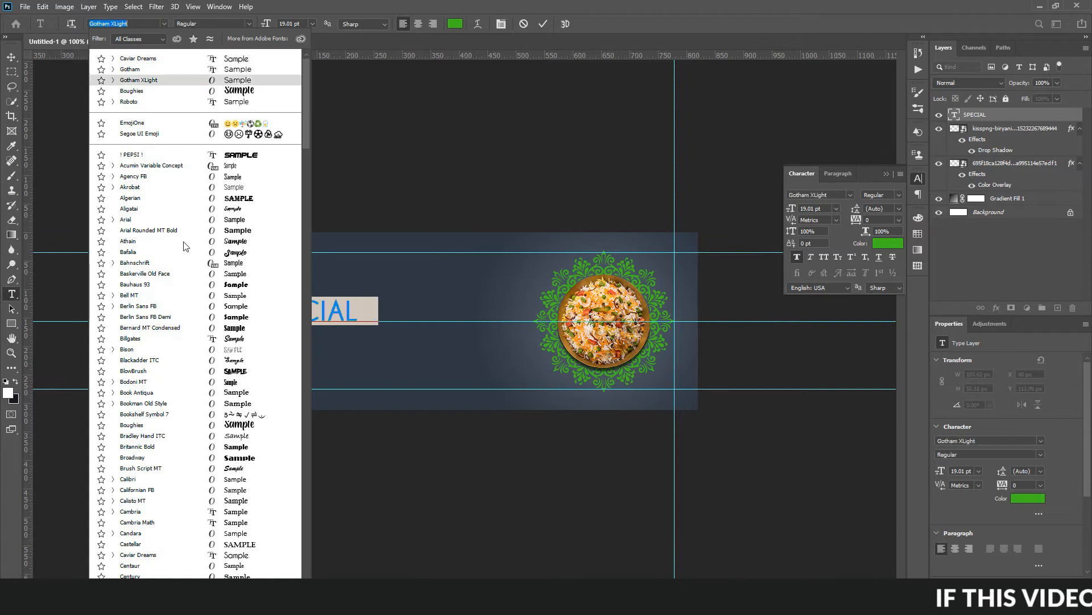
{"action": "scroll", "coordinate": [218, 423], "scroll_direction": "down", "scroll_amount": 5}
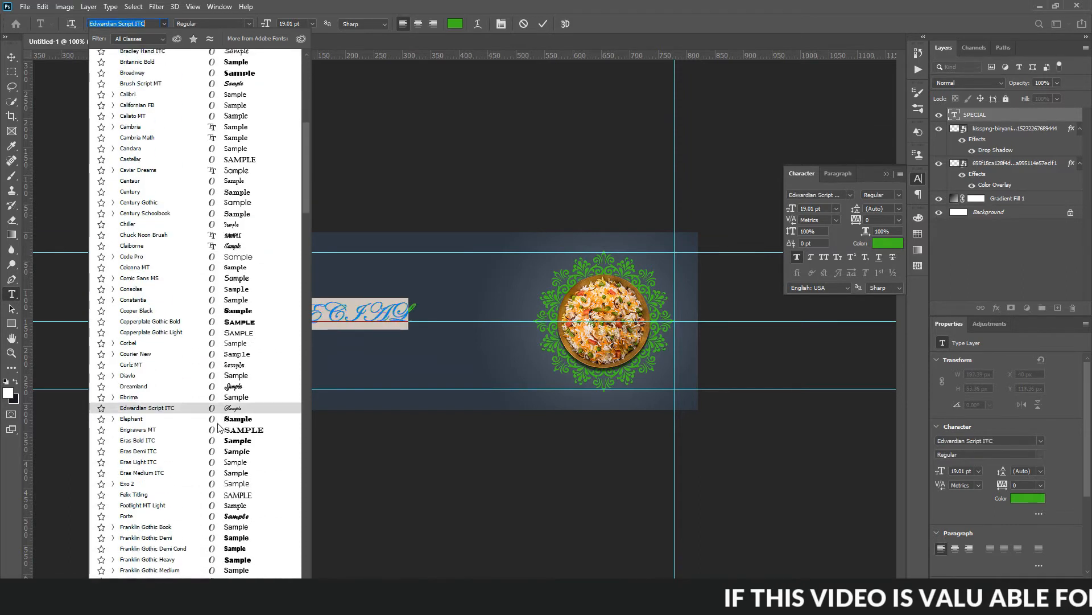
{"action": "left_click", "coordinate": [193, 483]}
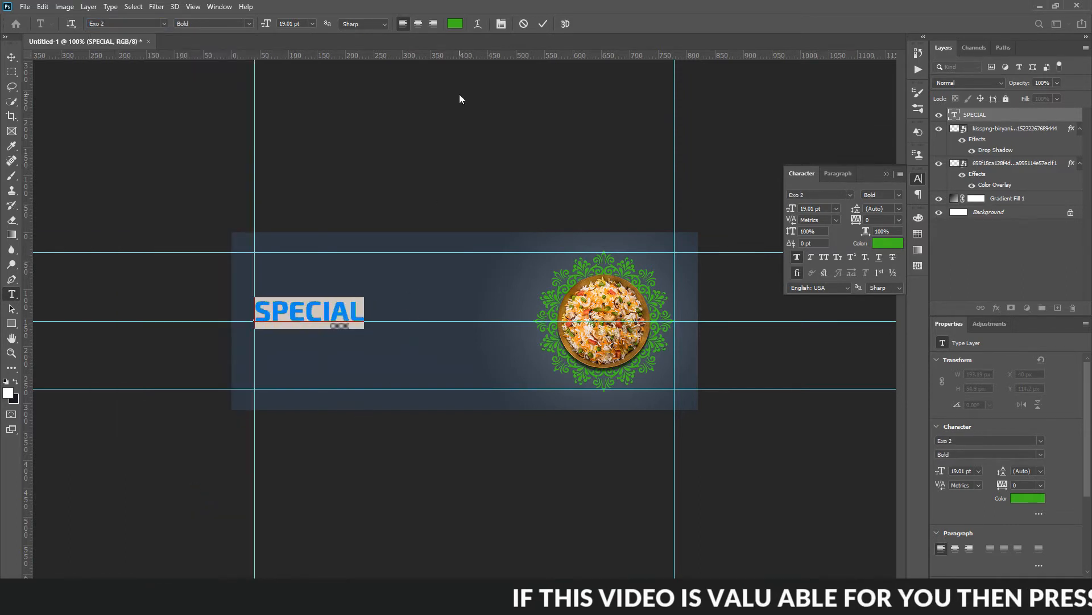
{"action": "left_click", "coordinate": [249, 23]}
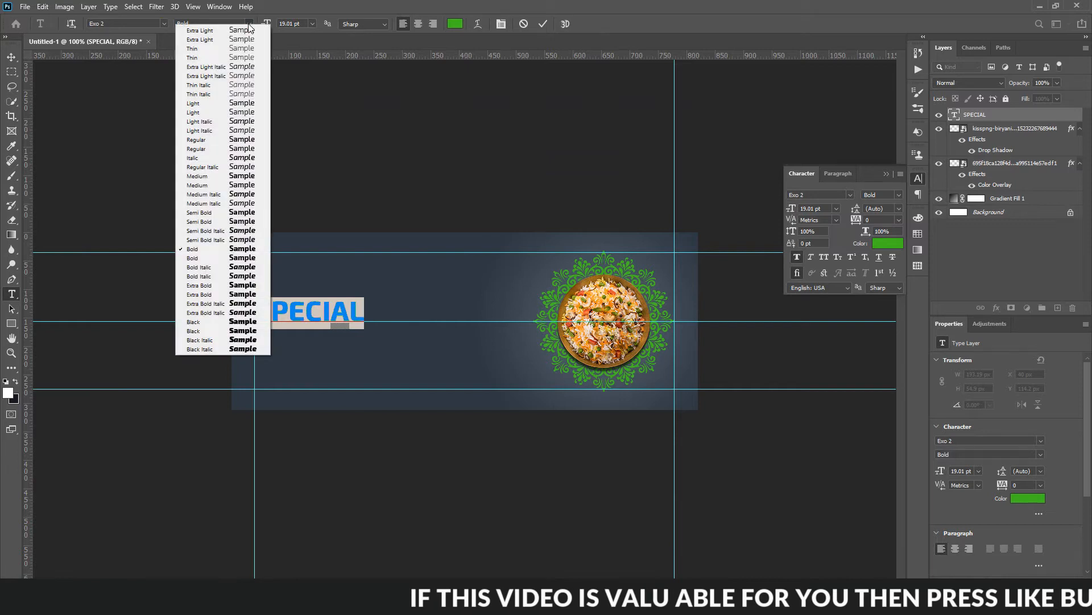
{"action": "left_click", "coordinate": [227, 288]}
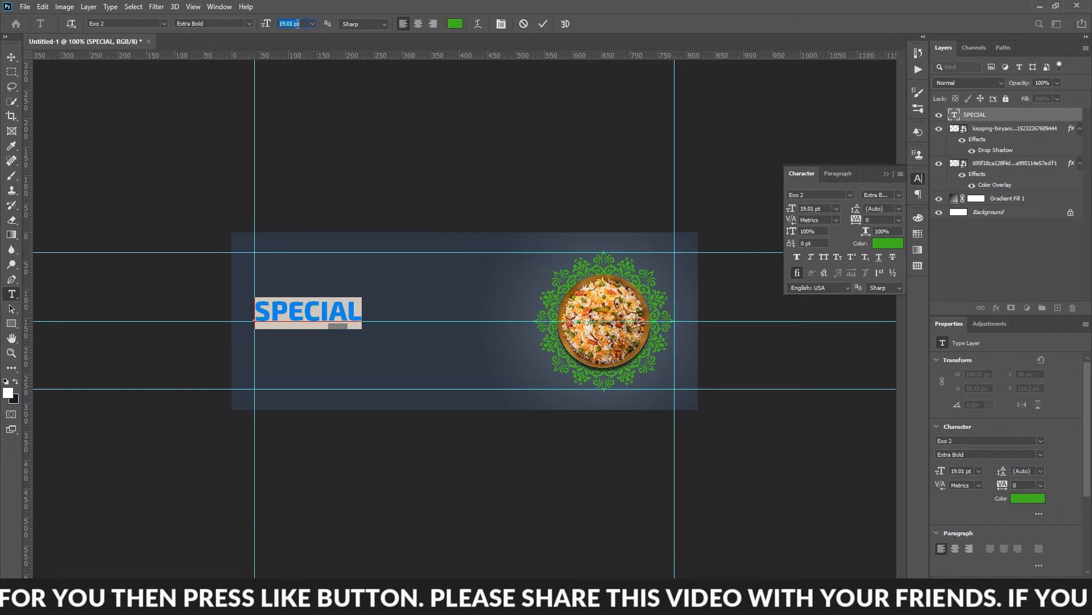
Step: Set the "SPECIAL" text size to 21 pt
{"action": "key", "text": "Up"}
{"action": "key", "text": "Up"}
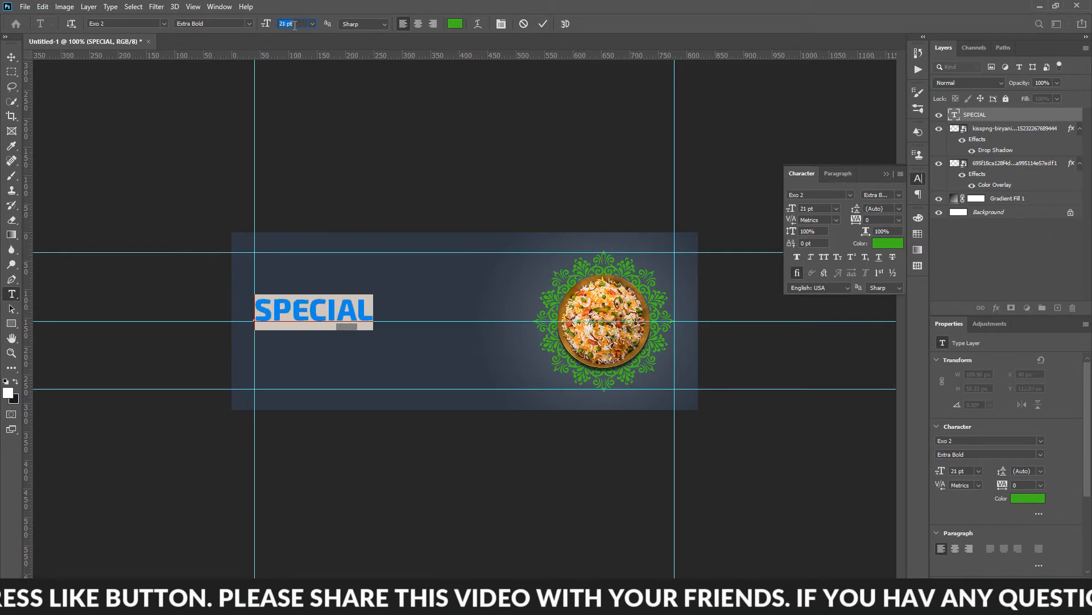
{"action": "left_click", "coordinate": [540, 25]}
{"action": "key", "text": "v"}
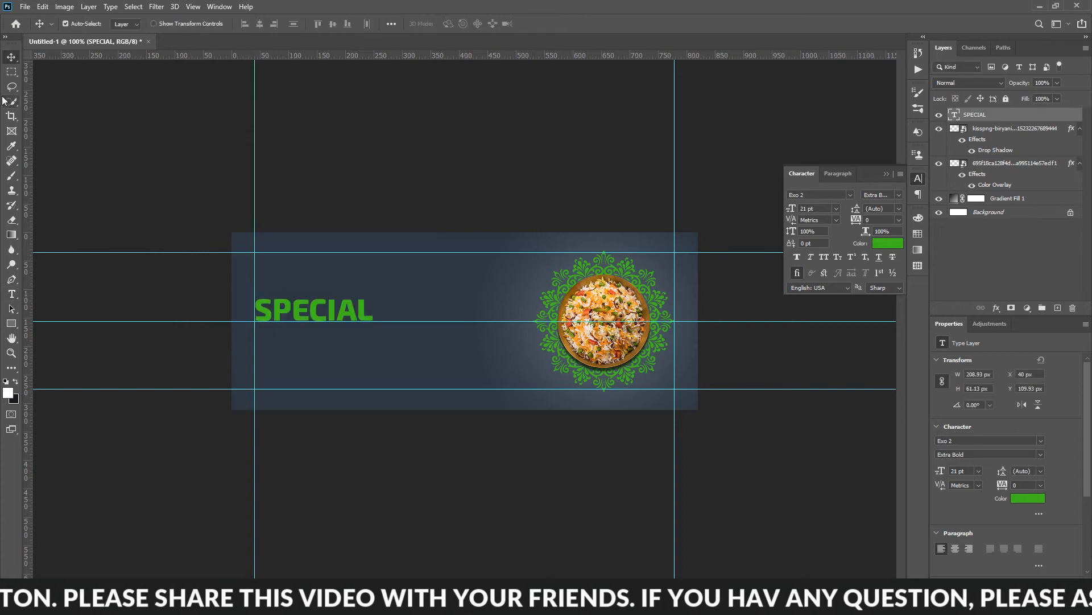
Step: Duplicate the "SPECIAL" text with the Move tool and place the copy directly above the original, near the left guide
{"action": "right_click", "coordinate": [13, 59]}
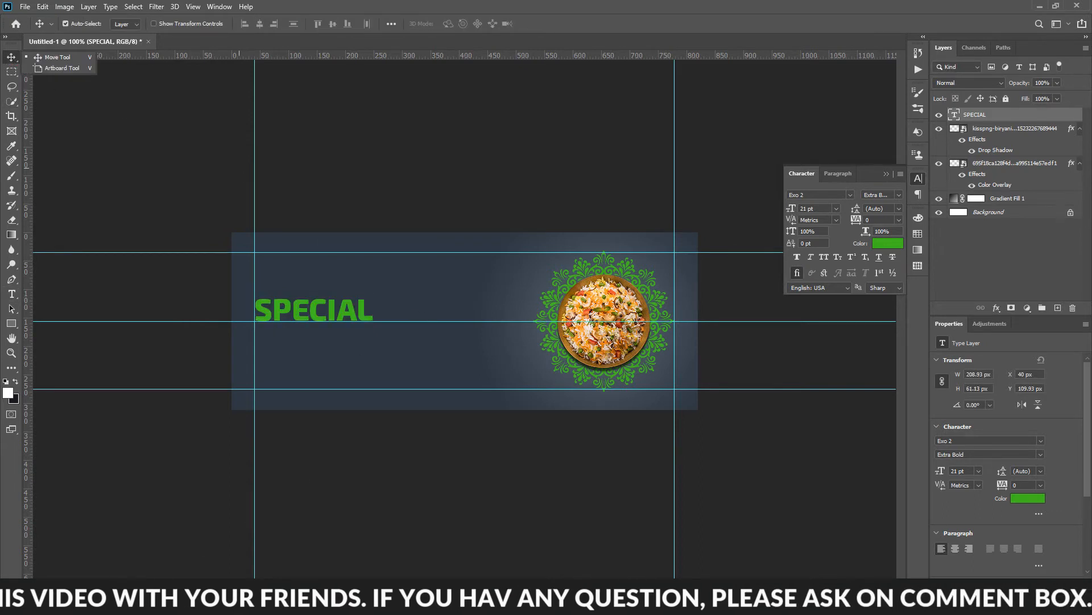
{"action": "left_click", "coordinate": [25, 7]}
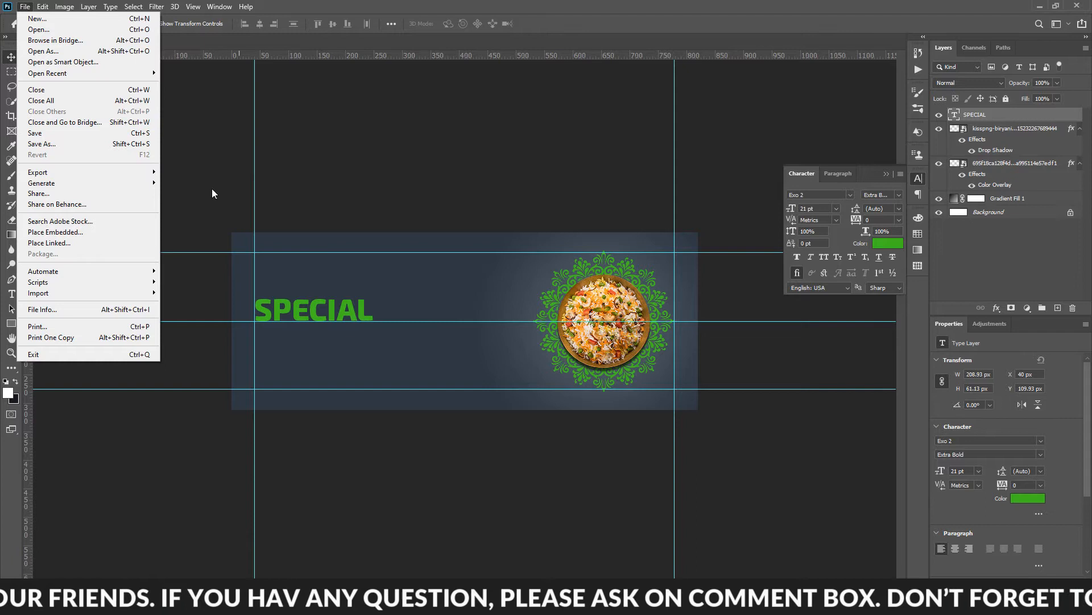
{"action": "left_click", "coordinate": [9, 57]}
{"action": "left_click_drag", "start_coordinate": [302, 308], "coordinate": [301, 270]}
Step: Replace the wording of the upper text copy with "EID-UL-FITR"
{"action": "double_click", "coordinate": [302, 274]}
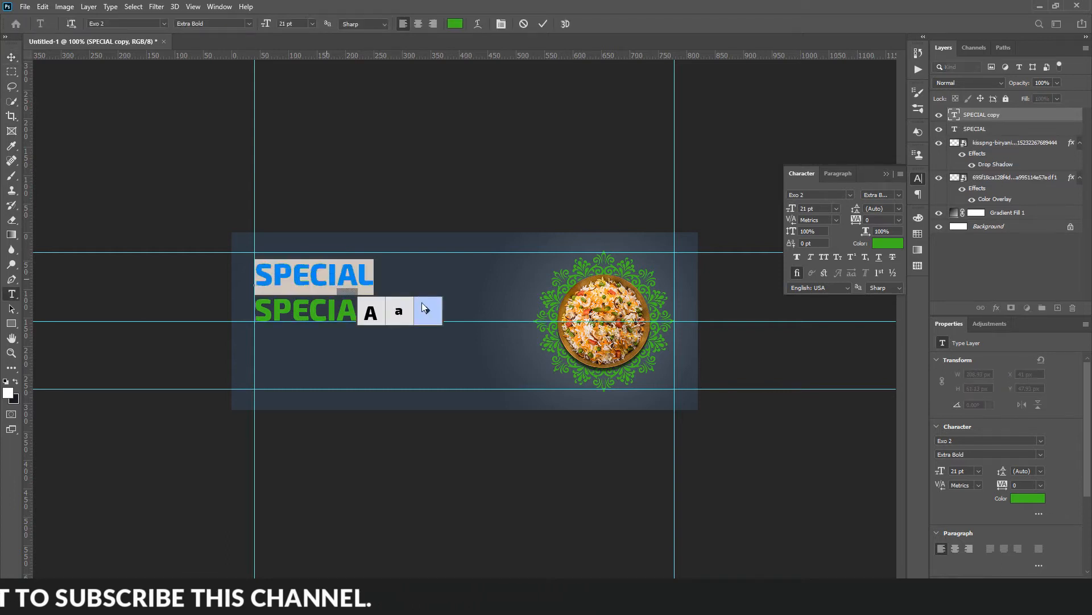
{"action": "left_click", "coordinate": [356, 267]}
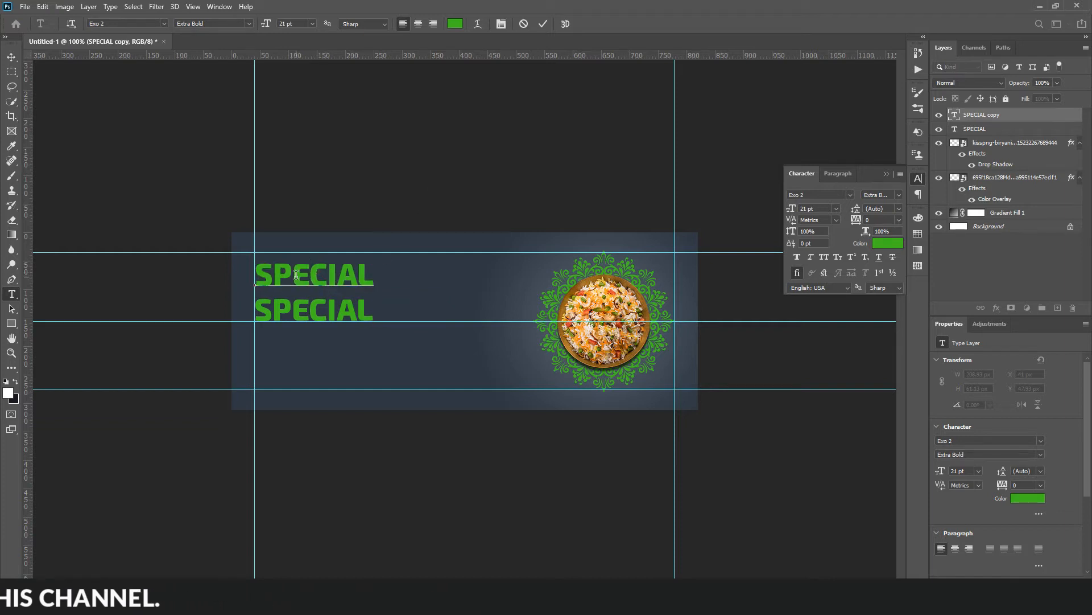
{"action": "double_click", "coordinate": [296, 275]}
{"action": "type", "text": "Eid"}
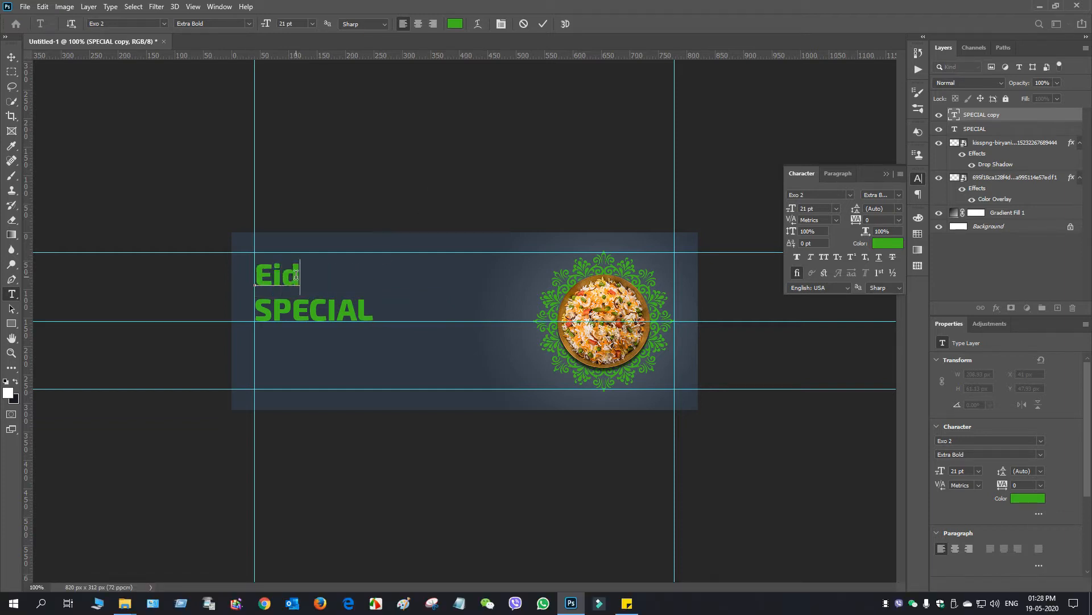
{"action": "key", "text": "BackSpace"}
{"action": "key", "text": "BackSpace"}
{"action": "type", "text": "ID UL"}
{"action": "type", "text": " FITR"}
{"action": "key", "text": "Left"}
{"action": "key", "text": "Left"}
{"action": "key", "text": "Left"}
{"action": "key", "text": "BackSpace"}
{"action": "type", "text": "-"}
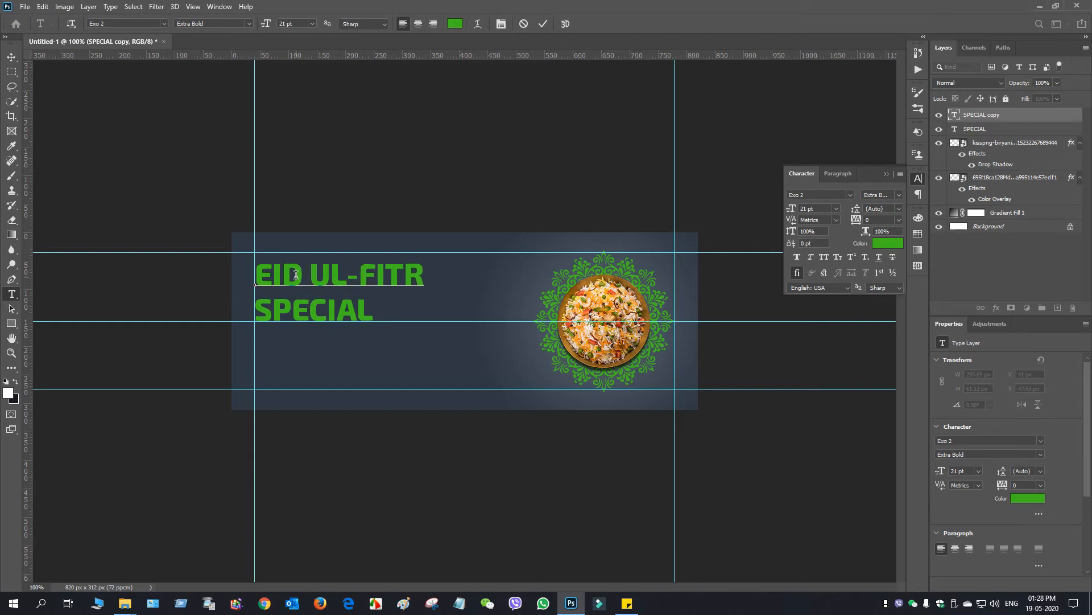
{"action": "key", "text": "Left"}
{"action": "key", "text": "Left"}
{"action": "key", "text": "Left"}
{"action": "key", "text": "Left"}
{"action": "key", "text": "Delete"}
{"action": "type", "text": "-"}
Step: Set the whole "EID-UL-FITR" text to Exo 2 Semi Bold at 12 pt
{"action": "key", "text": "ctrl+a"}
{"action": "left_click_drag", "start_coordinate": [266, 24], "coordinate": [263, 25]}
{"action": "left_click", "coordinate": [249, 24]}
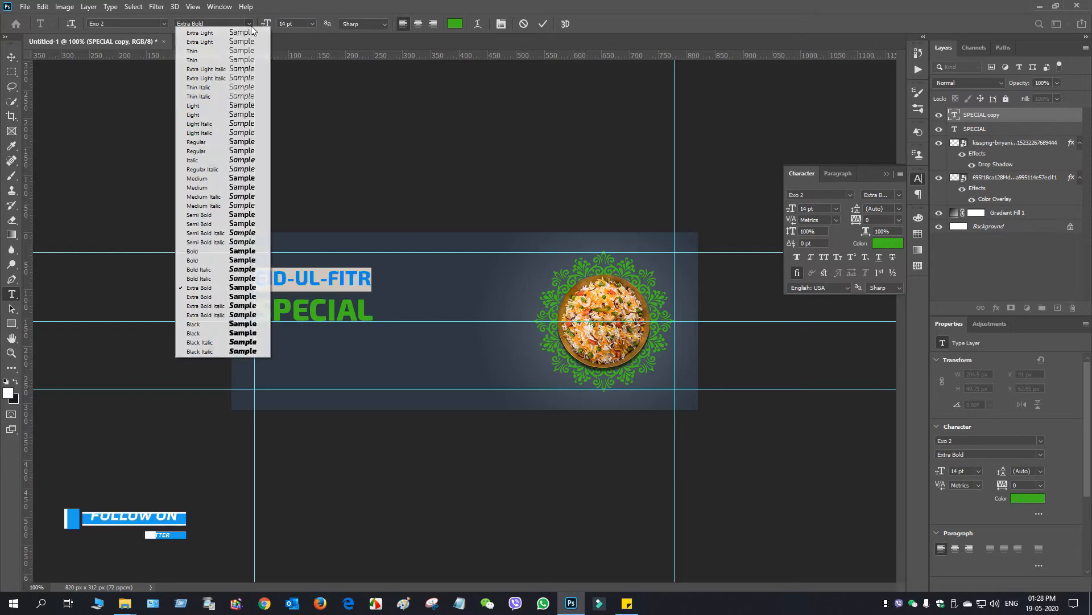
{"action": "left_click", "coordinate": [222, 192]}
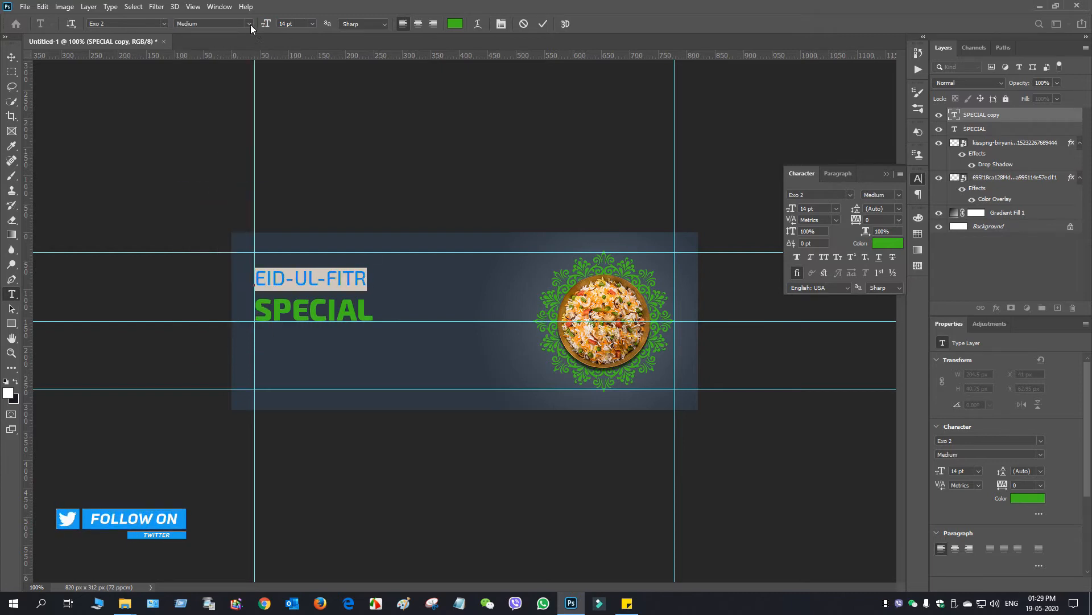
{"action": "left_click", "coordinate": [251, 26]}
{"action": "left_click", "coordinate": [190, 209]}
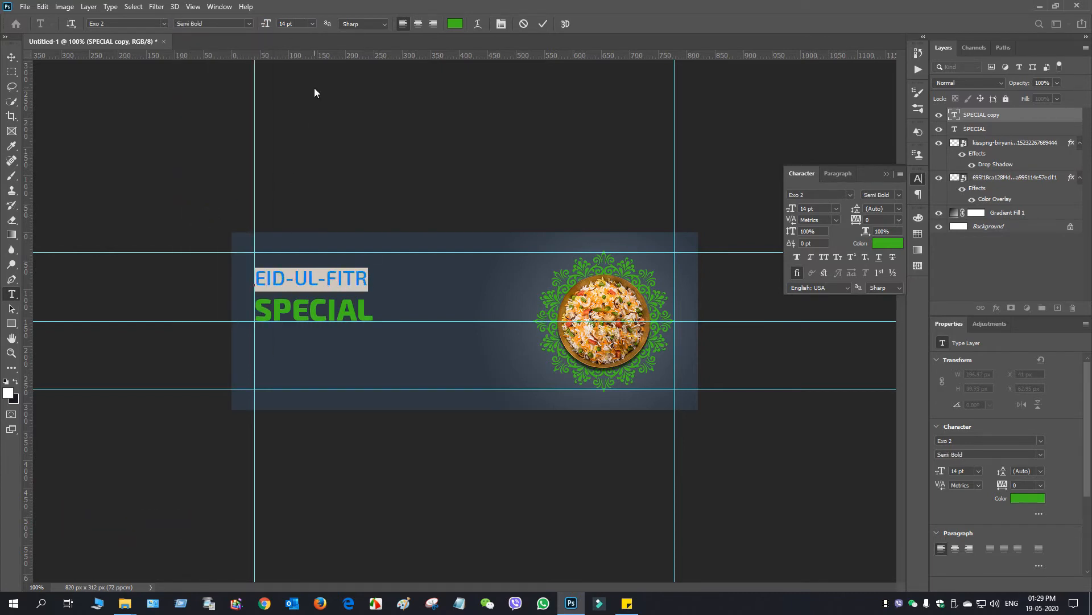
{"action": "left_click_drag", "start_coordinate": [265, 24], "coordinate": [263, 24]}
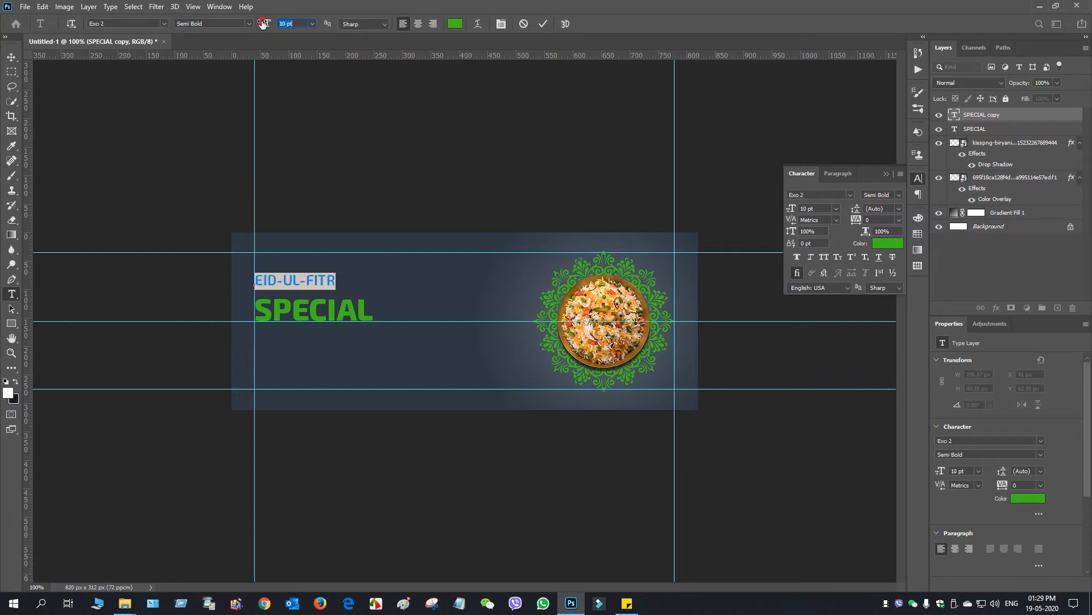
{"action": "key", "text": "Up"}
{"action": "key", "text": "Up"}
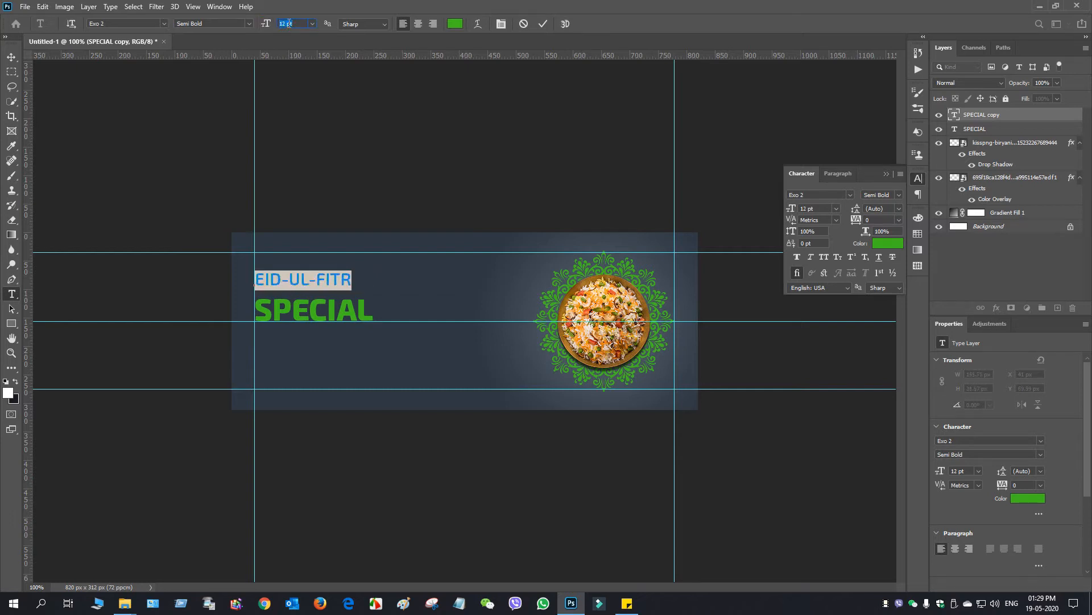
Step: Color the "EID-UL-FITR" text orange, sampled from the biryani plate
{"action": "left_click", "coordinate": [456, 23]}
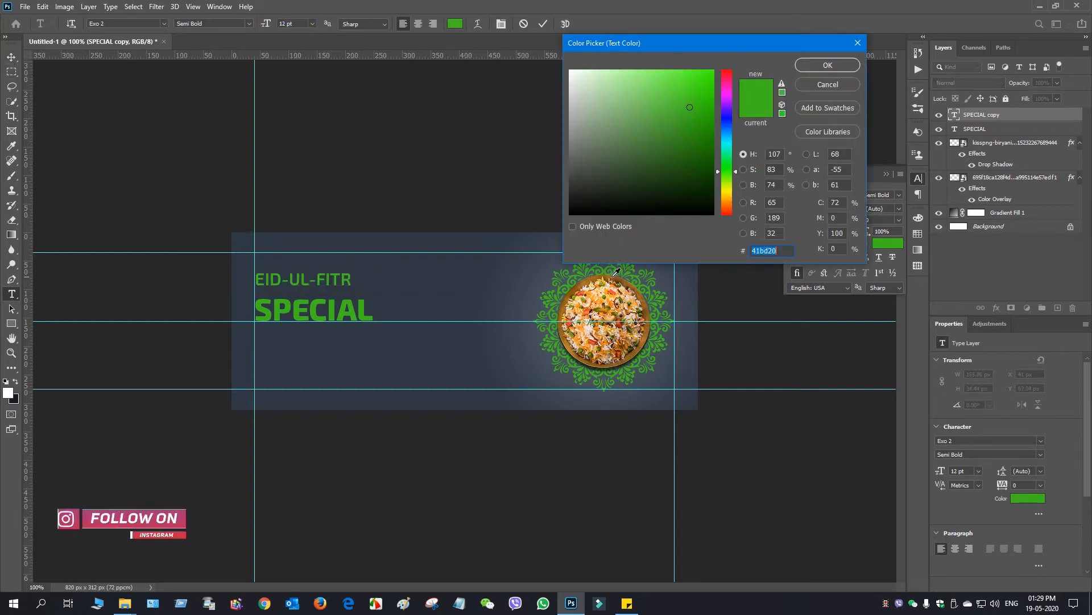
{"action": "left_click", "coordinate": [579, 308]}
{"action": "left_click", "coordinate": [815, 70]}
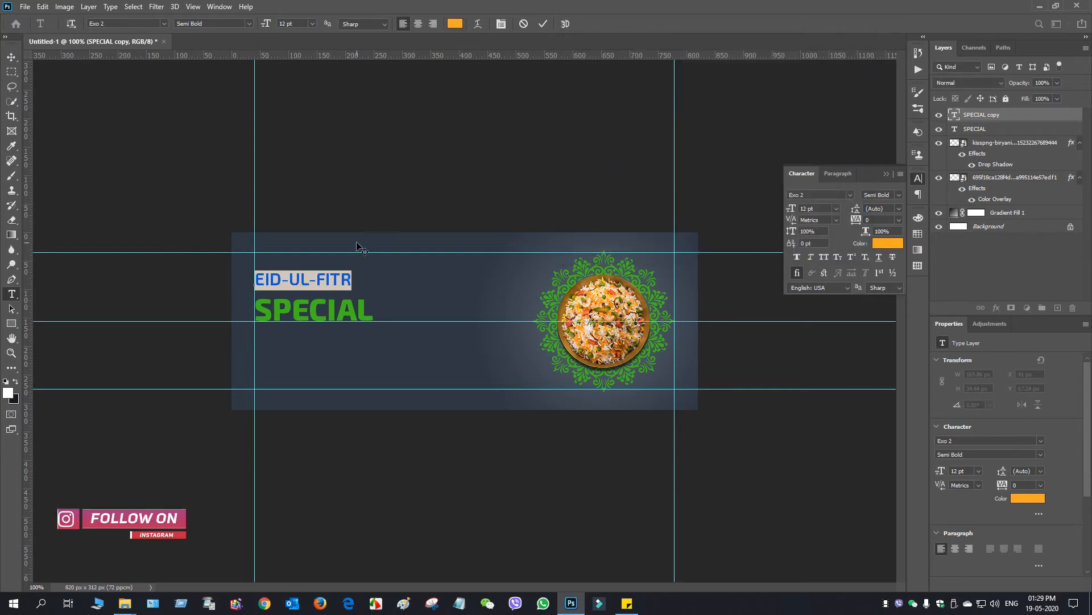
{"action": "key", "text": "ctrl+Return"}
Step: Nudge the "EID-UL-FITR" text up to about Y 63 px
{"action": "key", "text": "v"}
{"action": "key", "text": "Up"}
{"action": "key", "text": "Up"}
{"action": "key", "text": "Up"}
{"action": "key", "text": "Up"}
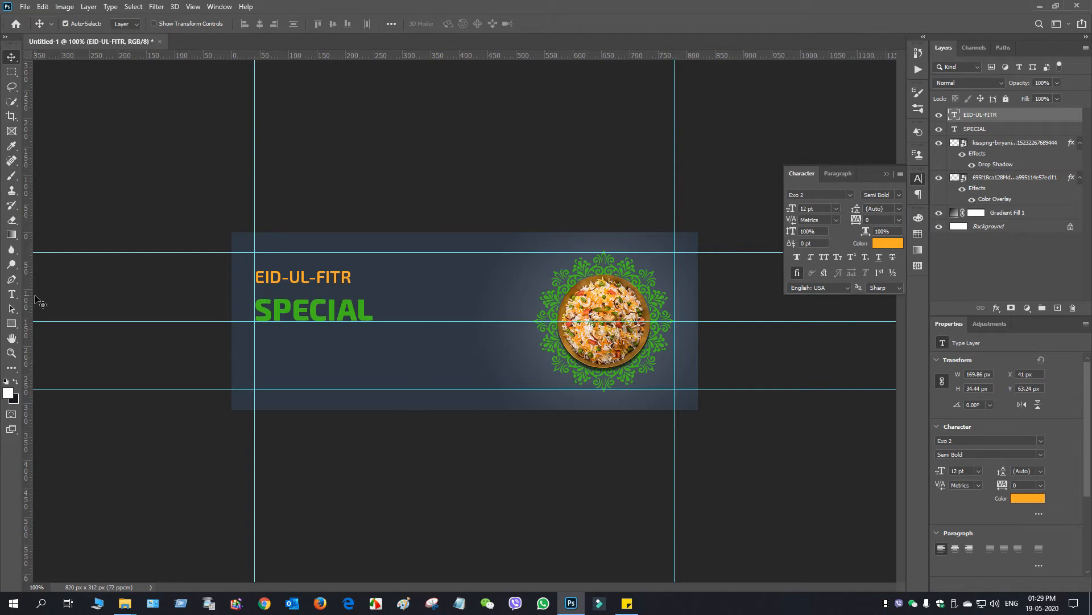
Step: Place the kisspng-line-angle-body-jewellery PNG as an embedded ornament above "EID-UL-FITR", about 163 px wide at X 40 px, Y 49 px
{"action": "left_click", "coordinate": [25, 7]}
{"action": "left_click", "coordinate": [51, 234]}
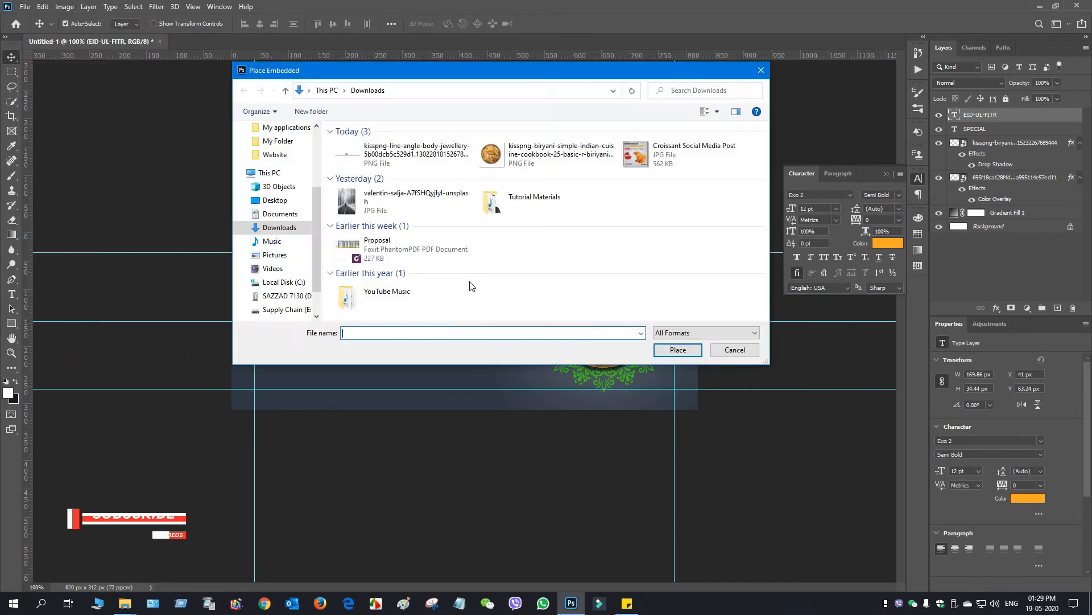
{"action": "double_click", "coordinate": [394, 153]}
{"action": "left_click_drag", "start_coordinate": [700, 337], "coordinate": [428, 320]}
{"action": "left_click_drag", "start_coordinate": [398, 312], "coordinate": [421, 264]}
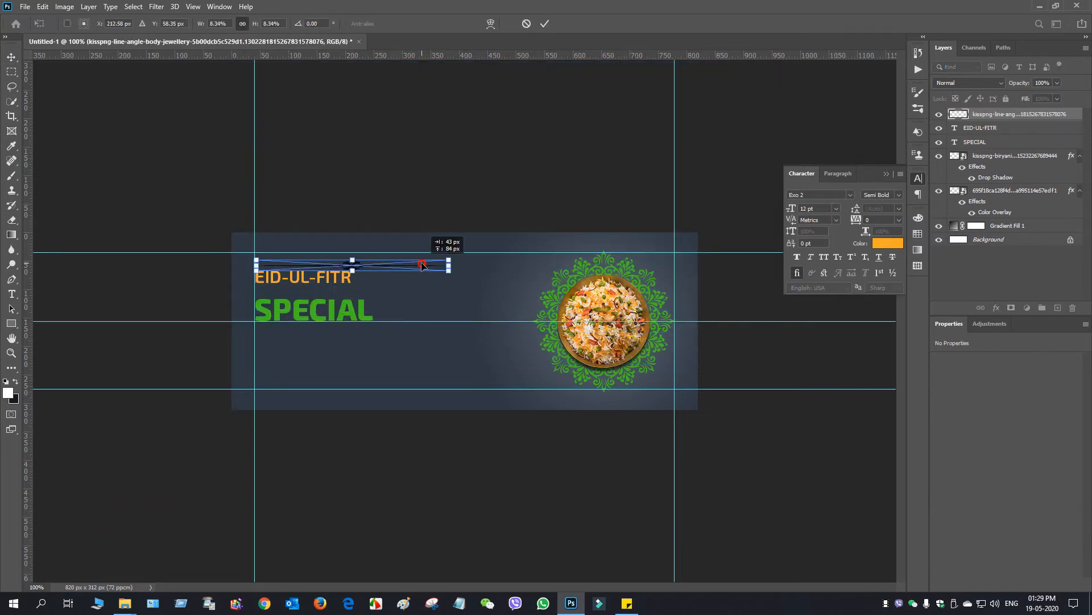
{"action": "left_click_drag", "start_coordinate": [447, 268], "coordinate": [348, 263]}
{"action": "left_click", "coordinate": [544, 23]}
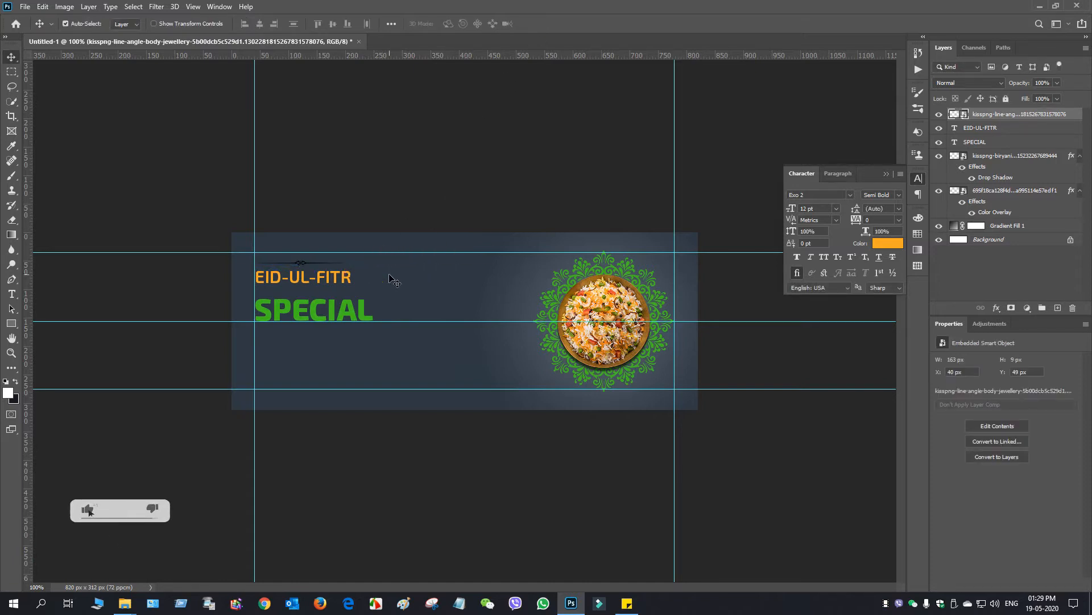
Step: Nudge the line ornament up to about Y 43 px and widen it proportionally to about 169 px
{"action": "key", "text": "Up"}
{"action": "key", "text": "Up"}
{"action": "key", "text": "Up"}
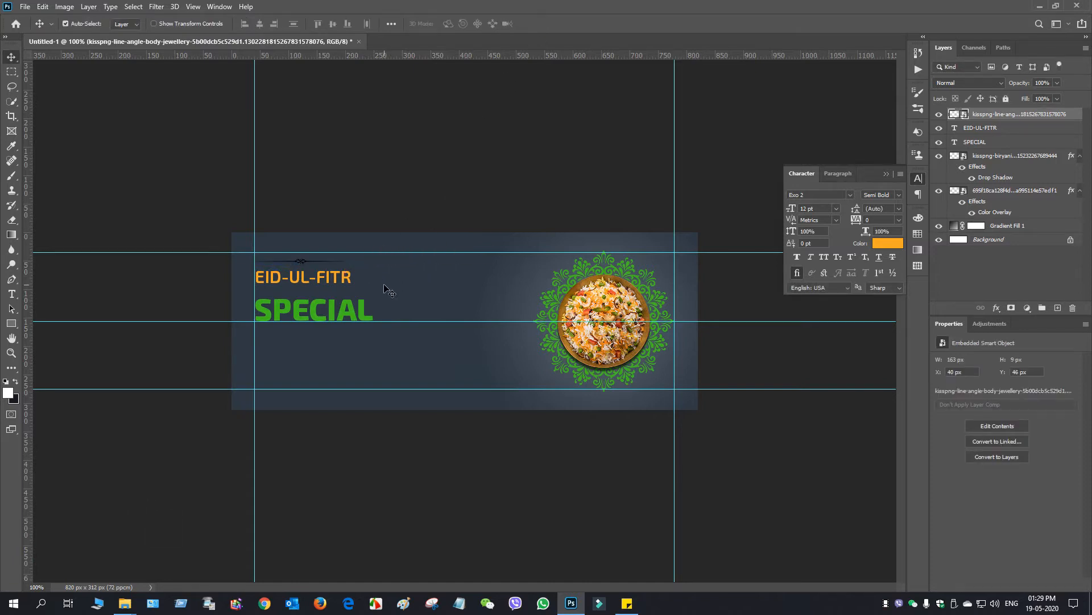
{"action": "key", "text": "ctrl+p"}
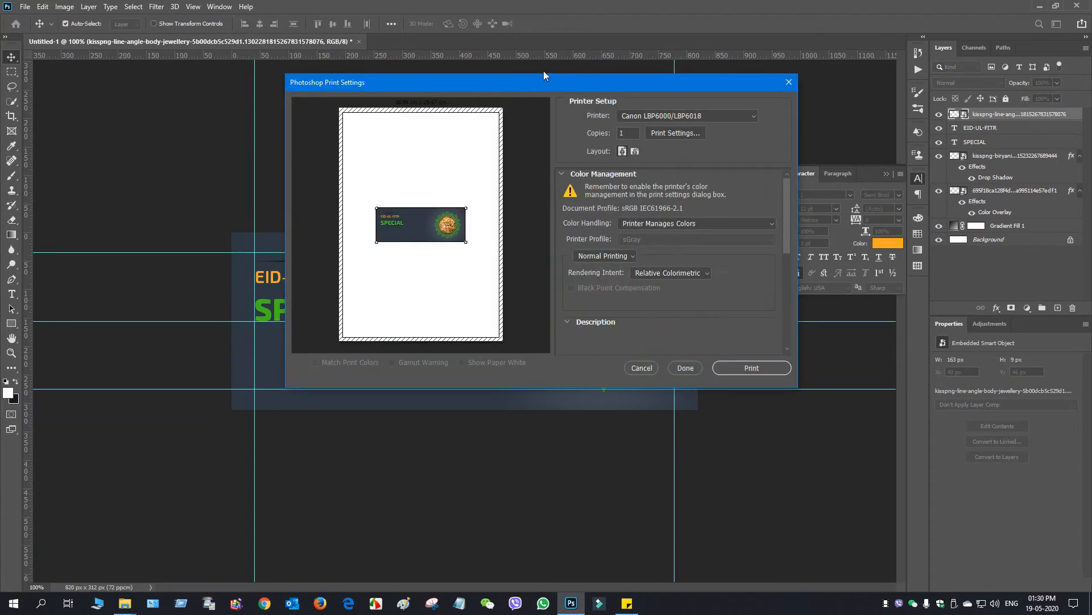
{"action": "left_click", "coordinate": [643, 368]}
{"action": "key", "text": "ctrl+t"}
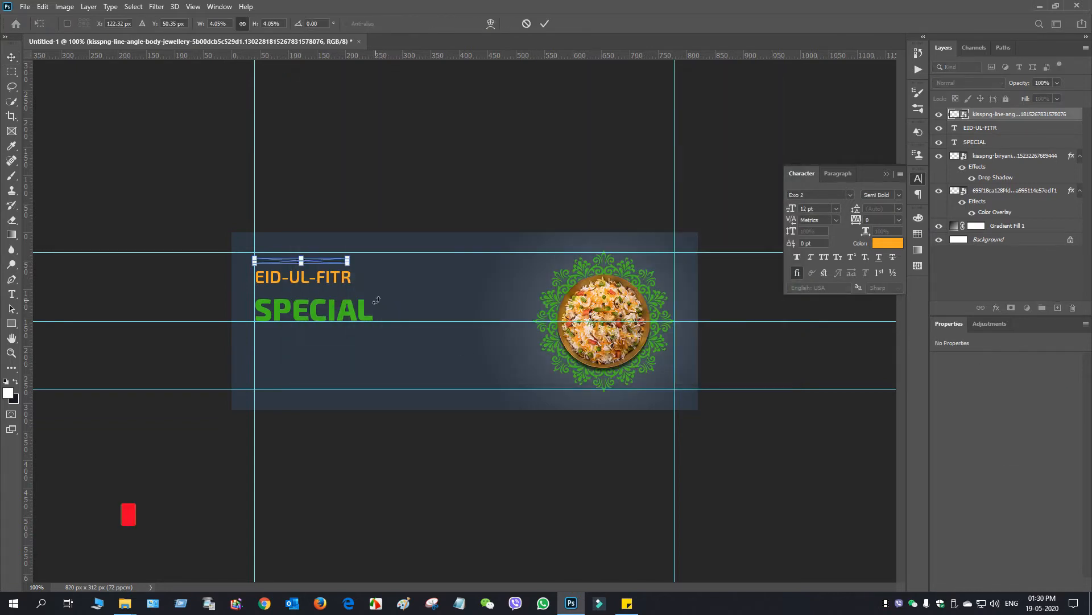
{"action": "left_click_drag", "start_coordinate": [351, 261], "coordinate": [354, 261]}
{"action": "key", "text": "Return"}
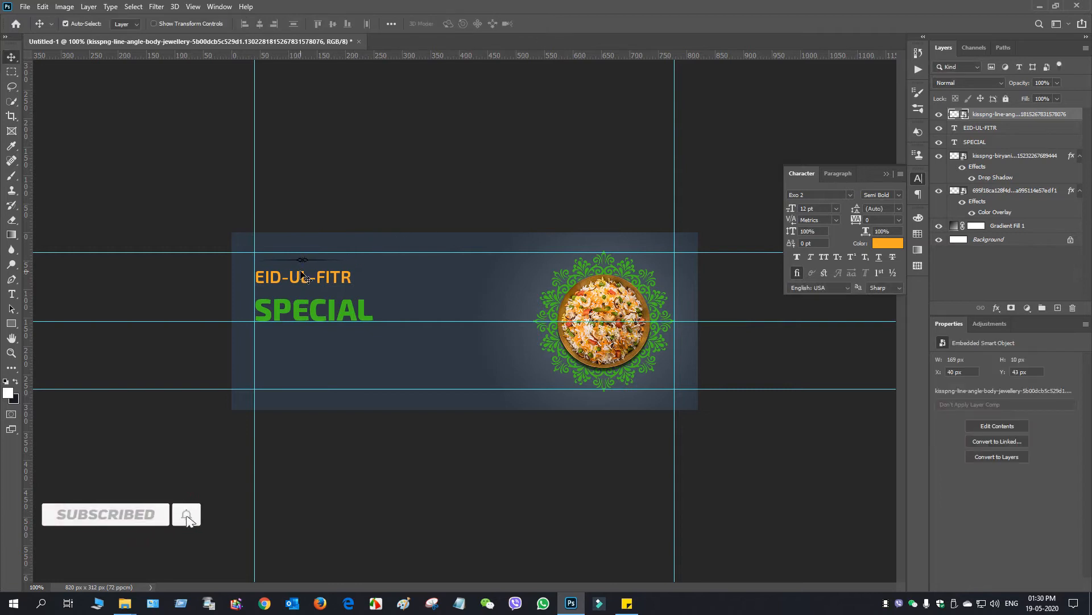
Step: Nudge the "EID-UL-FITR" text up to about Y 57 px, closer to the line ornament
{"action": "left_click", "coordinate": [1000, 129]}
{"action": "key", "text": "Up"}
{"action": "key", "text": "Up"}
{"action": "key", "text": "Up"}
{"action": "key", "text": "Up"}
{"action": "key", "text": "Up"}
{"action": "key", "text": "Up"}
{"action": "key", "text": "Up"}
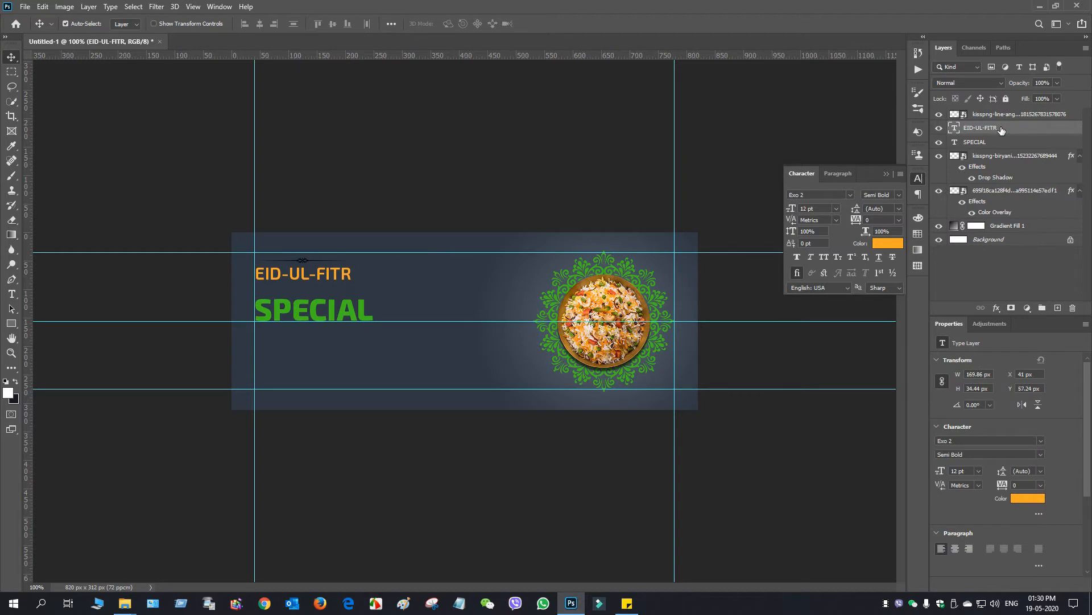
Step: Duplicate the line ornament and place the copy between "EID-UL-FITR" and "SPECIAL", at about X 40 px, Y 89 px
{"action": "left_click", "coordinate": [1018, 114]}
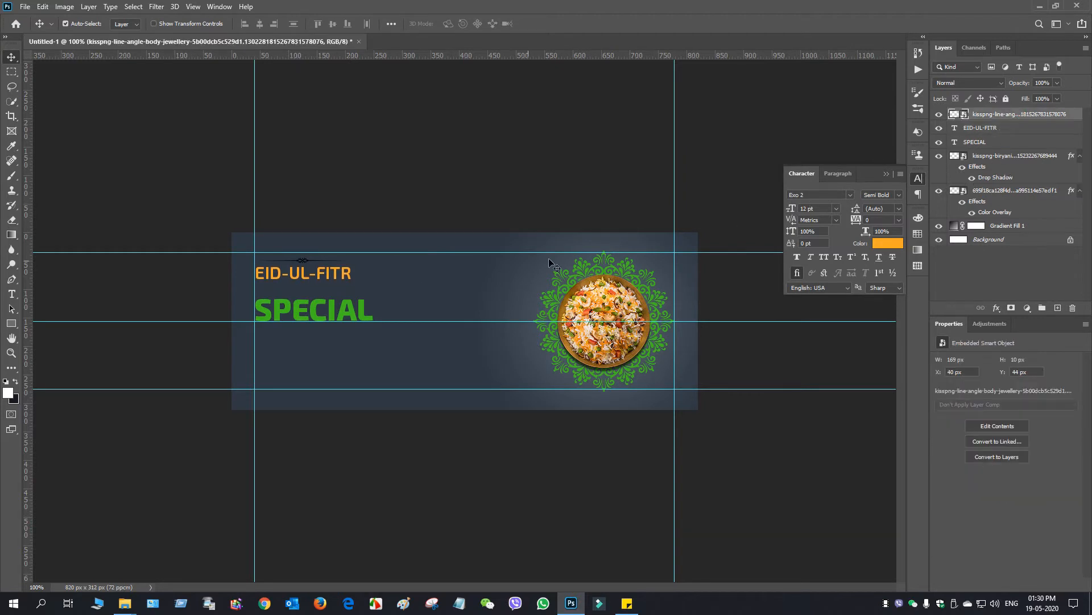
{"action": "left_click_drag", "start_coordinate": [302, 265], "coordinate": [299, 290]}
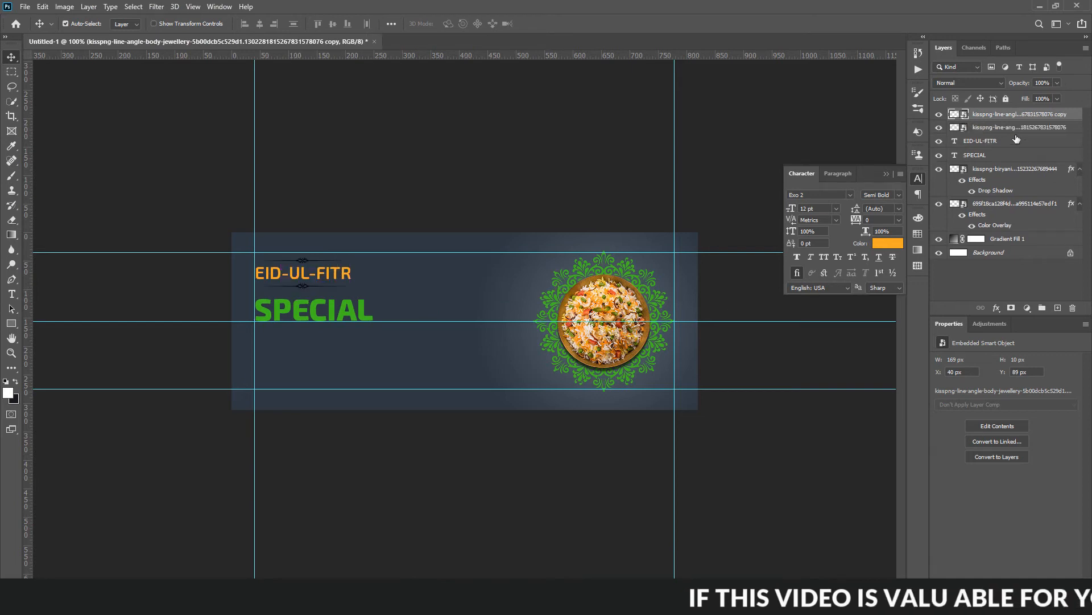
Step: Group the two line ornaments and apply a green Color Overlay at 100% opacity to the group
{"action": "left_click", "coordinate": [1072, 128], "text": "shift"}
{"action": "key", "text": "ctrl+g"}
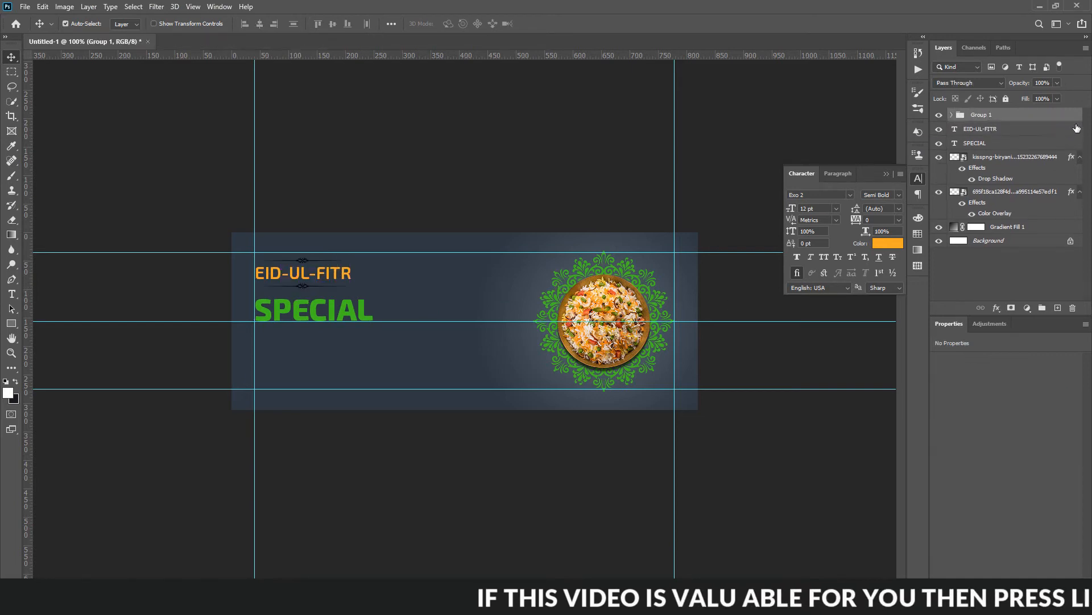
{"action": "left_click", "coordinate": [689, 239]}
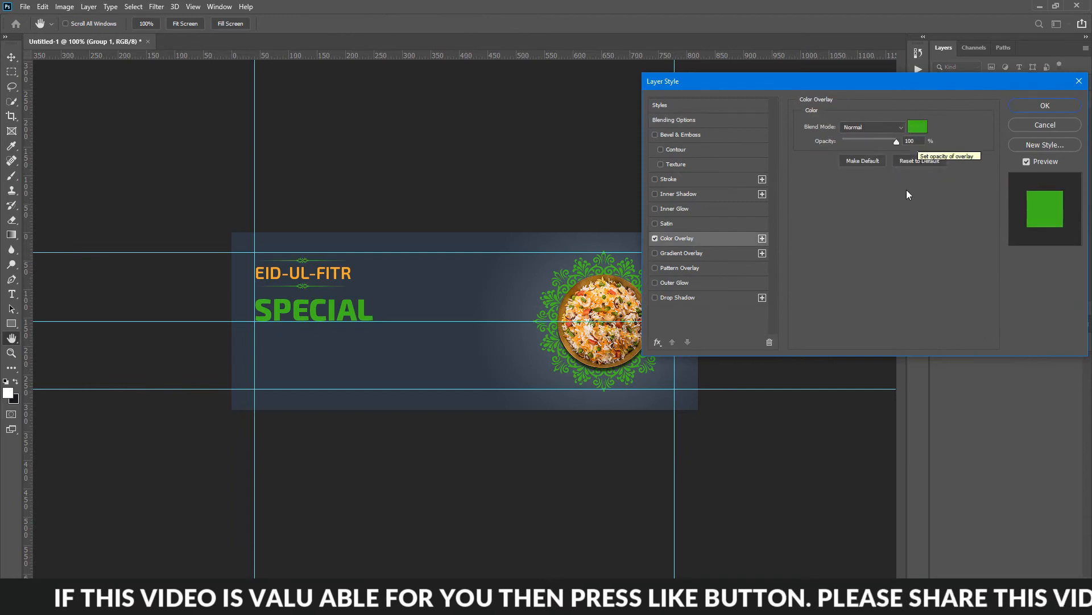
{"action": "left_click", "coordinate": [1045, 106]}
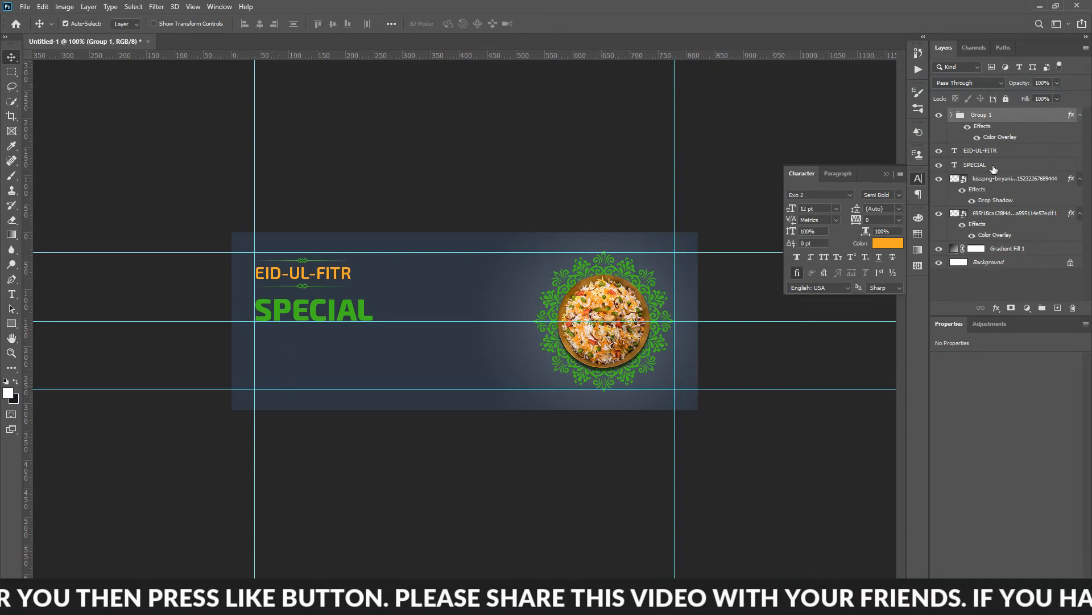
Step: Duplicate the "EID-UL-FITR" text below "SPECIAL" and change the copy's wording to "UP TO 80% OFF"
{"action": "left_click", "coordinate": [316, 278]}
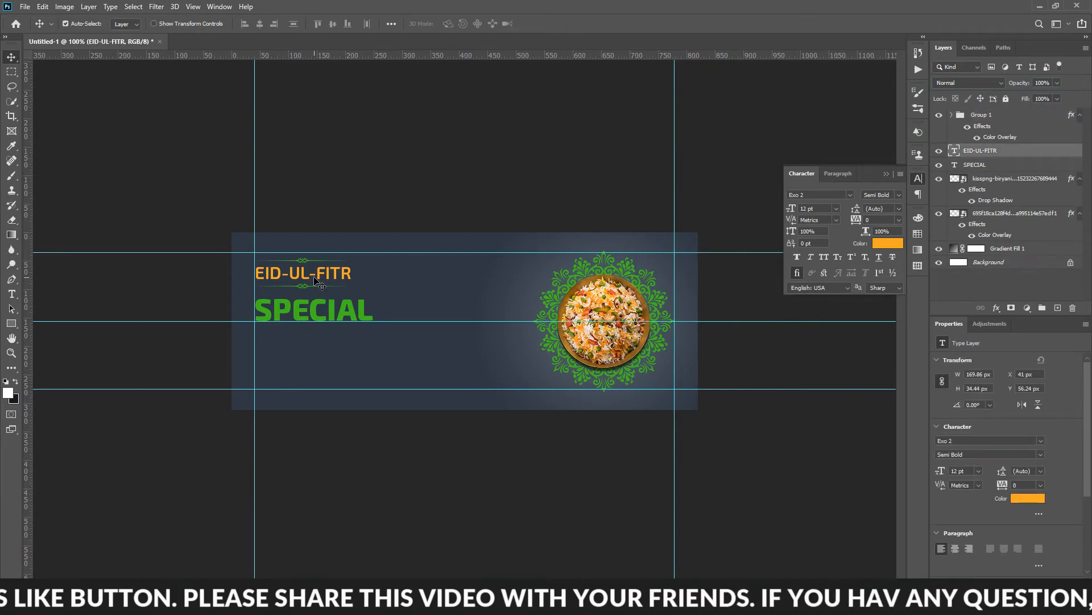
{"action": "left_click_drag", "start_coordinate": [316, 279], "coordinate": [317, 348]}
{"action": "double_click", "coordinate": [315, 348]}
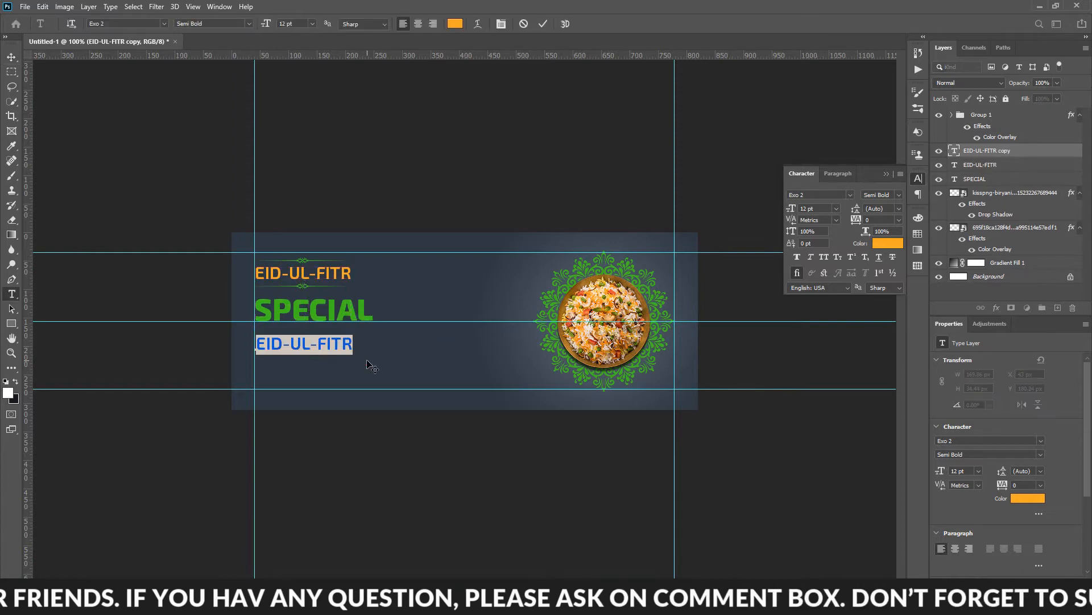
{"action": "type", "text": "UP TO "}
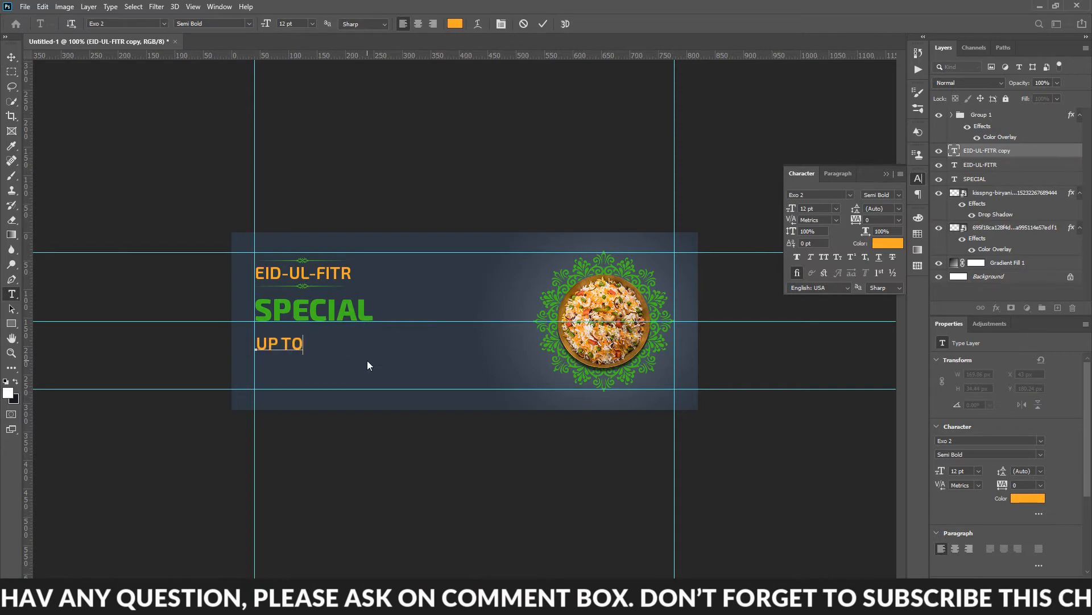
{"action": "type", "text": "80% OFF"}
Step: Set "80%" in the discount line to 18 pt Extra Bold
{"action": "left_click_drag", "start_coordinate": [347, 343], "coordinate": [306, 344]}
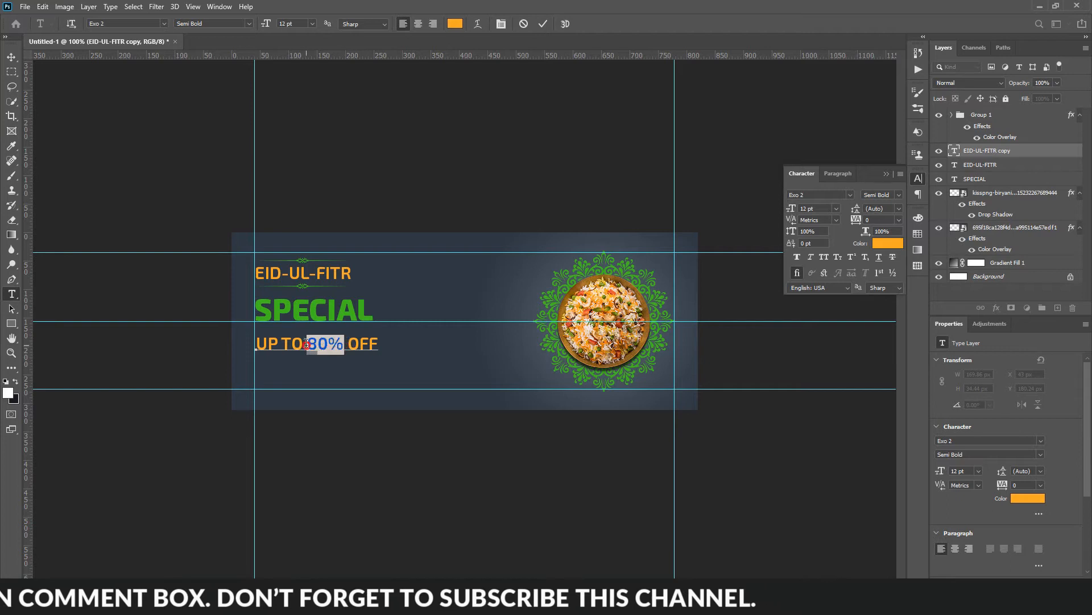
{"action": "left_click_drag", "start_coordinate": [263, 24], "coordinate": [267, 25]}
{"action": "left_click", "coordinate": [249, 24]}
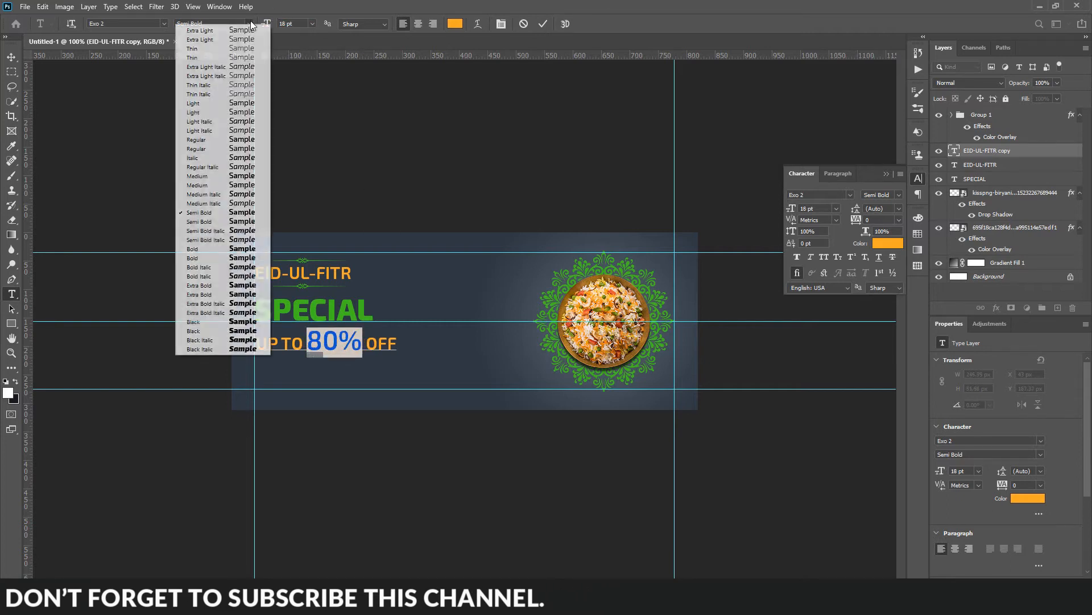
{"action": "left_click", "coordinate": [205, 288]}
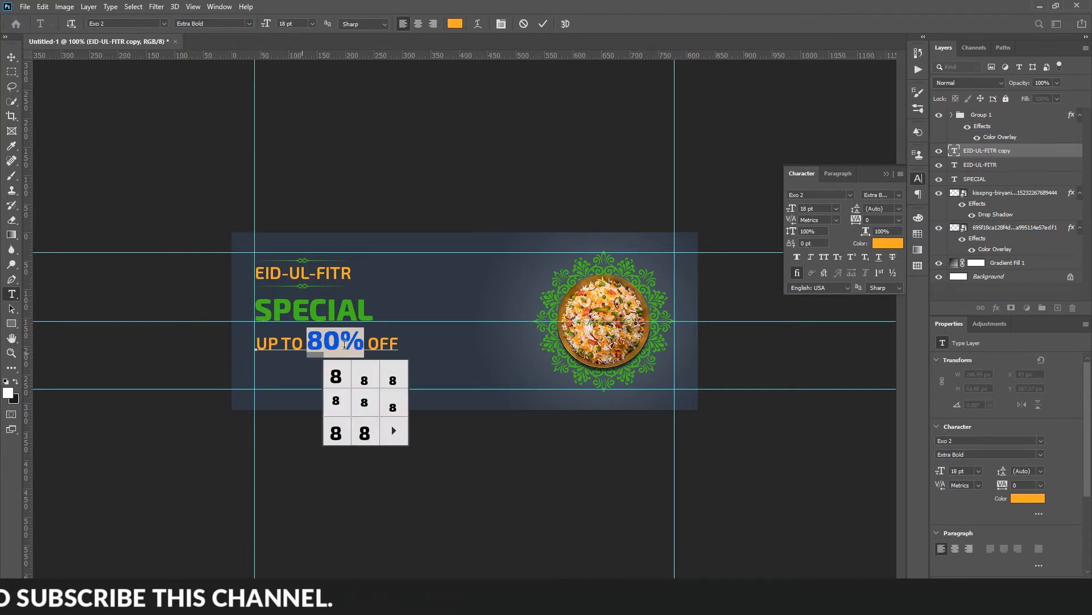
Step: Recolour "80%" with the green sampled from "SPECIAL"
{"action": "left_click", "coordinate": [455, 24]}
{"action": "left_click", "coordinate": [317, 307]}
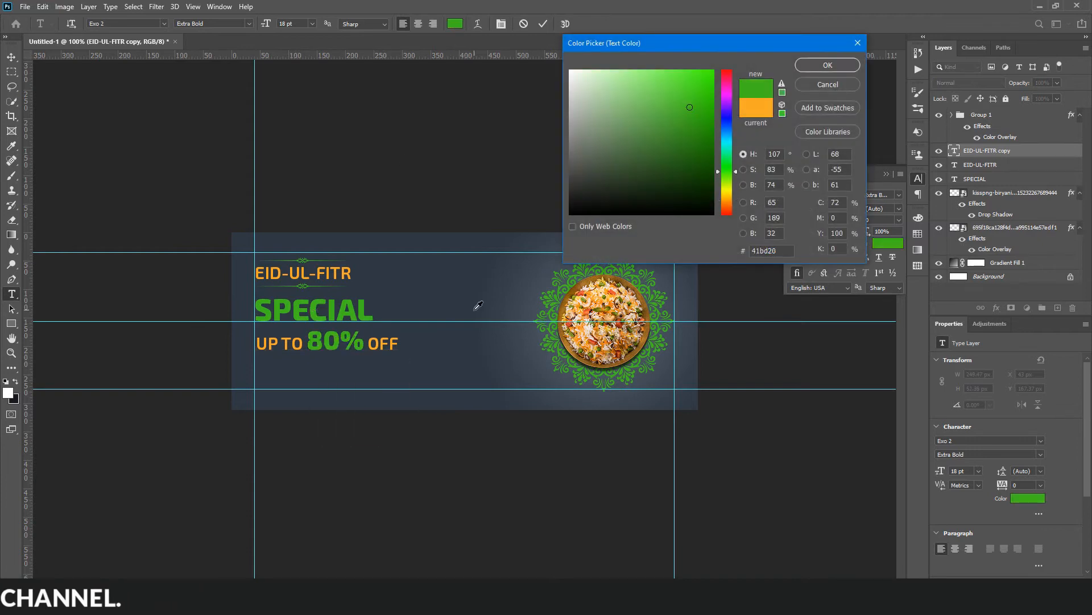
{"action": "left_click", "coordinate": [825, 70]}
Step: Set the words "OFF" and "UP TO" in the discount line to the Light font style
{"action": "double_click", "coordinate": [375, 346]}
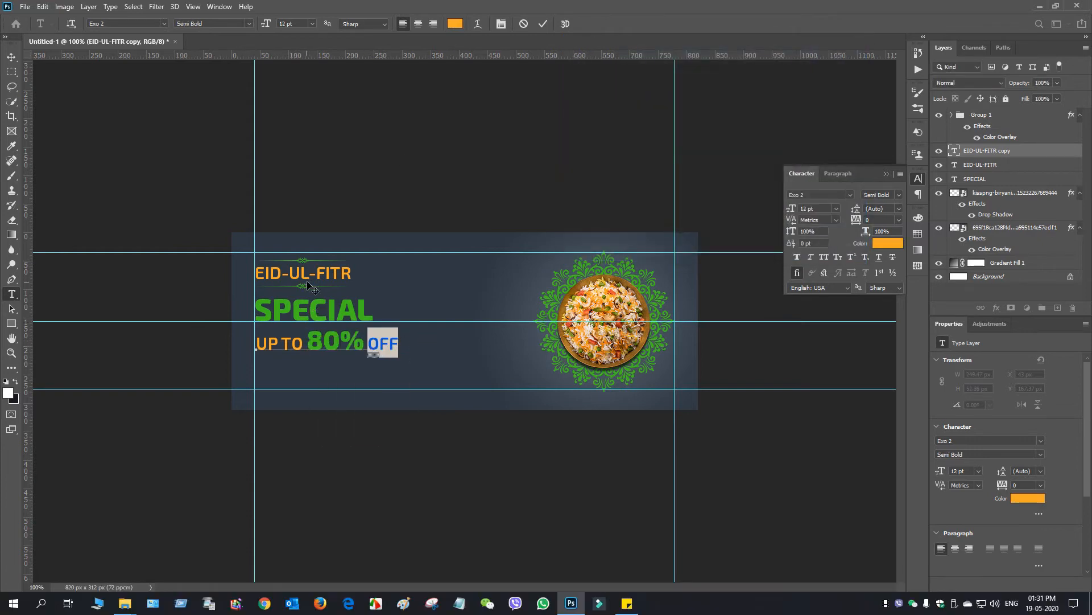
{"action": "left_click", "coordinate": [250, 23]}
{"action": "left_click", "coordinate": [217, 113]}
{"action": "left_click", "coordinate": [305, 343]}
{"action": "left_click_drag", "start_coordinate": [304, 343], "coordinate": [257, 343]}
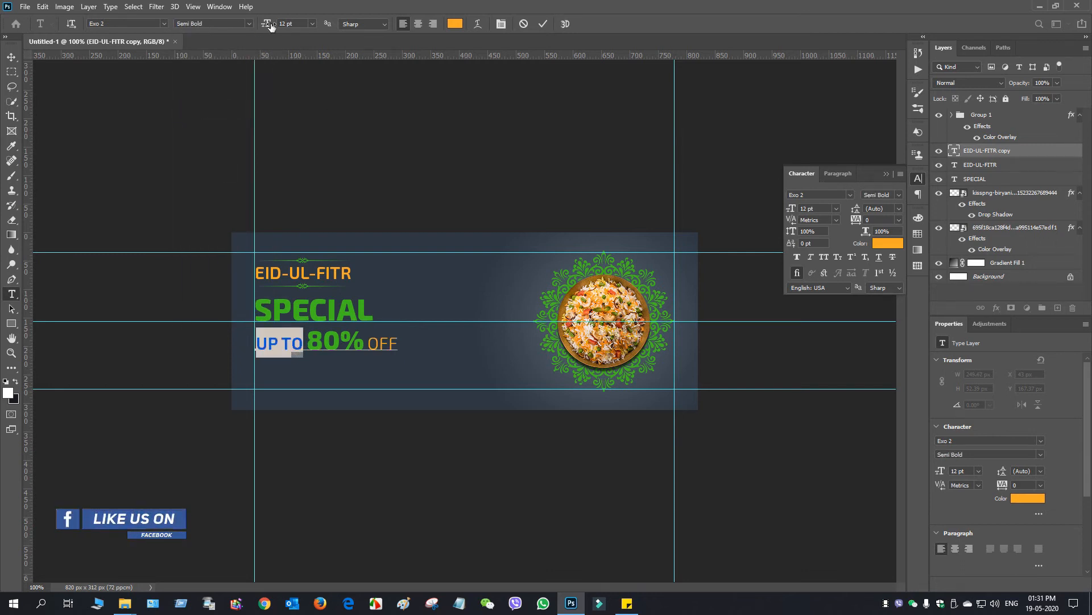
{"action": "left_click", "coordinate": [249, 24]}
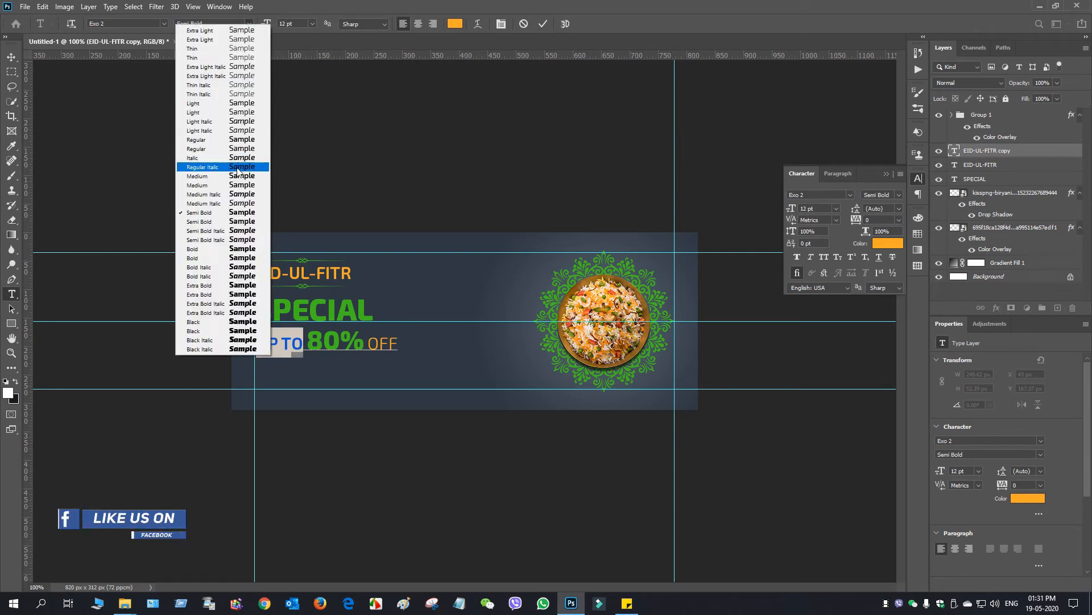
{"action": "left_click", "coordinate": [244, 112]}
{"action": "left_click", "coordinate": [382, 341]}
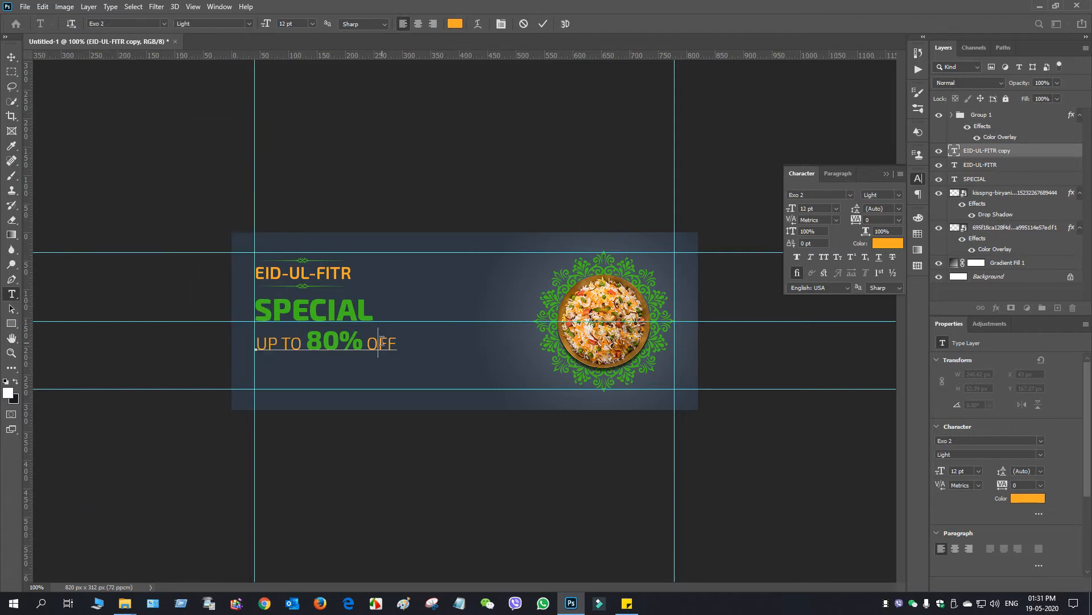
Step: Scale the "UP TO 80% OFF" text proportionally to about 79% and move it down, aligned to the left vertical guide
{"action": "left_click", "coordinate": [12, 58]}
{"action": "key", "text": "ctrl+t"}
{"action": "left_click_drag", "start_coordinate": [397, 357], "coordinate": [366, 351]}
{"action": "left_click_drag", "start_coordinate": [338, 338], "coordinate": [336, 355]}
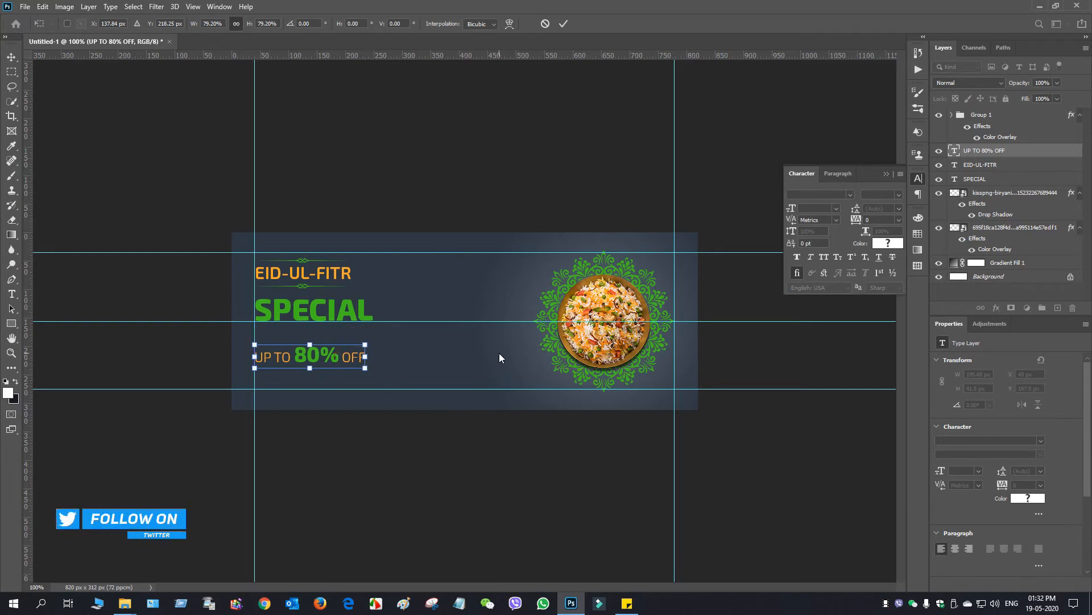
{"action": "key", "text": "Return"}
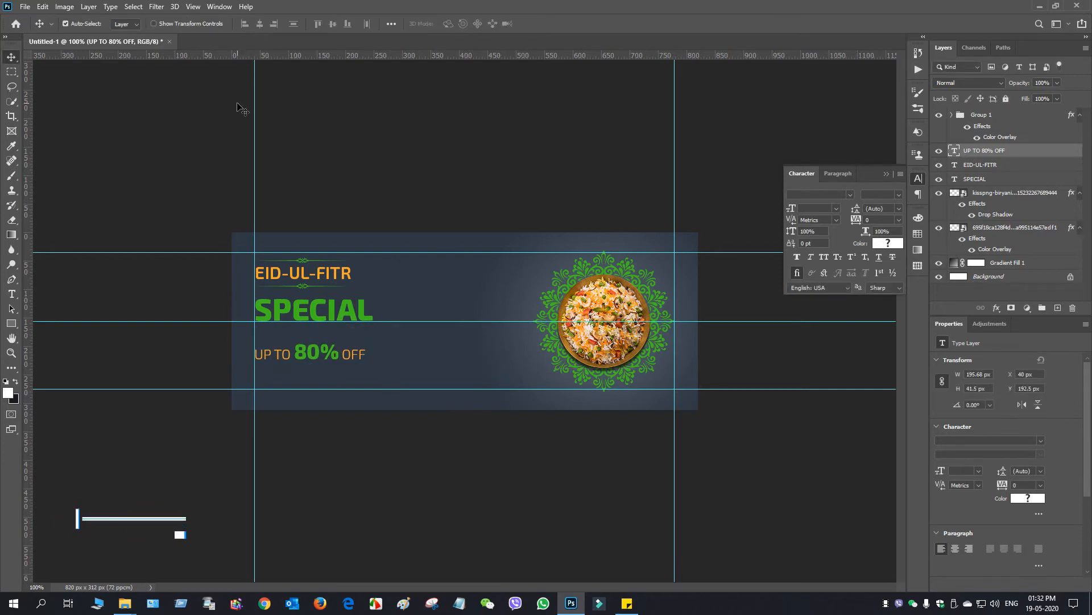
Step: Move the "UP TO 80% OFF" text up closer to "SPECIAL", to about X 41 px, Y 174.5 px
{"action": "key", "text": "Up"}
{"action": "key", "text": "Up"}
{"action": "key", "text": "Up"}
{"action": "left_click_drag", "start_coordinate": [306, 356], "coordinate": [307, 345]}
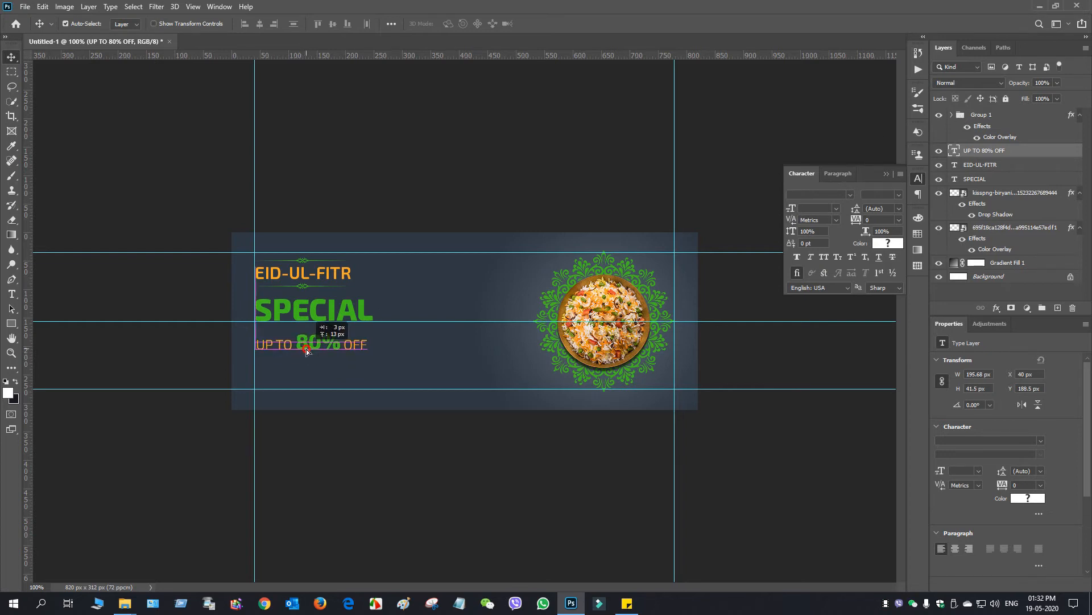
{"action": "key", "text": "Left"}
{"action": "key", "text": "Left"}
{"action": "key", "text": "Down"}
{"action": "key", "text": "Down"}
{"action": "key", "text": "Down"}
{"action": "key", "text": "Down"}
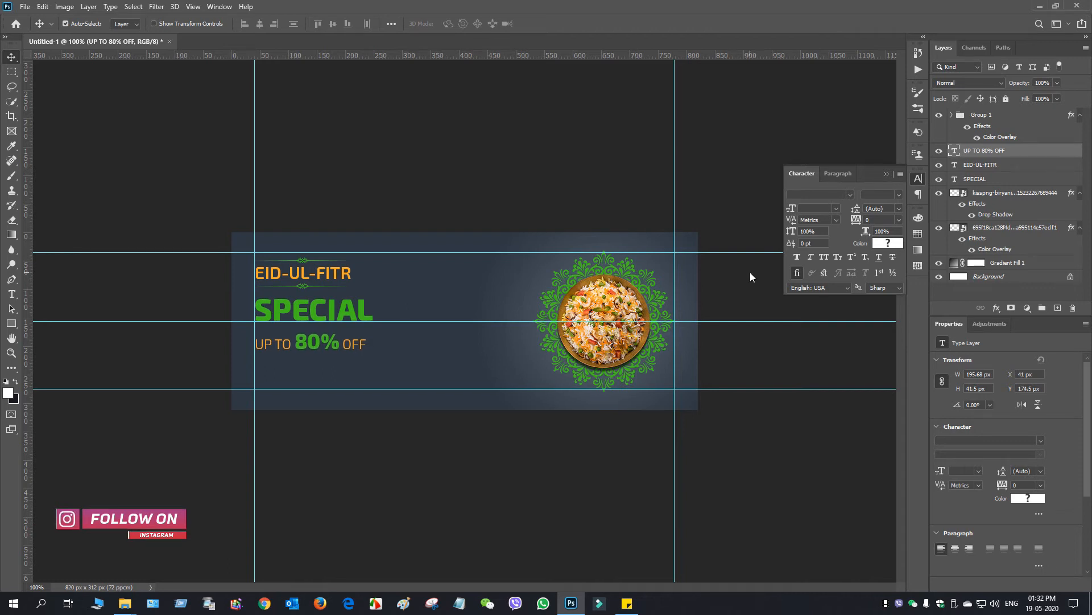
Step: Duplicate the line ornament within its group below "UP TO 80% OFF", widened to about 201 px at X 36 px, Y 212 px
{"action": "left_click", "coordinate": [952, 115]}
{"action": "left_click", "coordinate": [999, 150]}
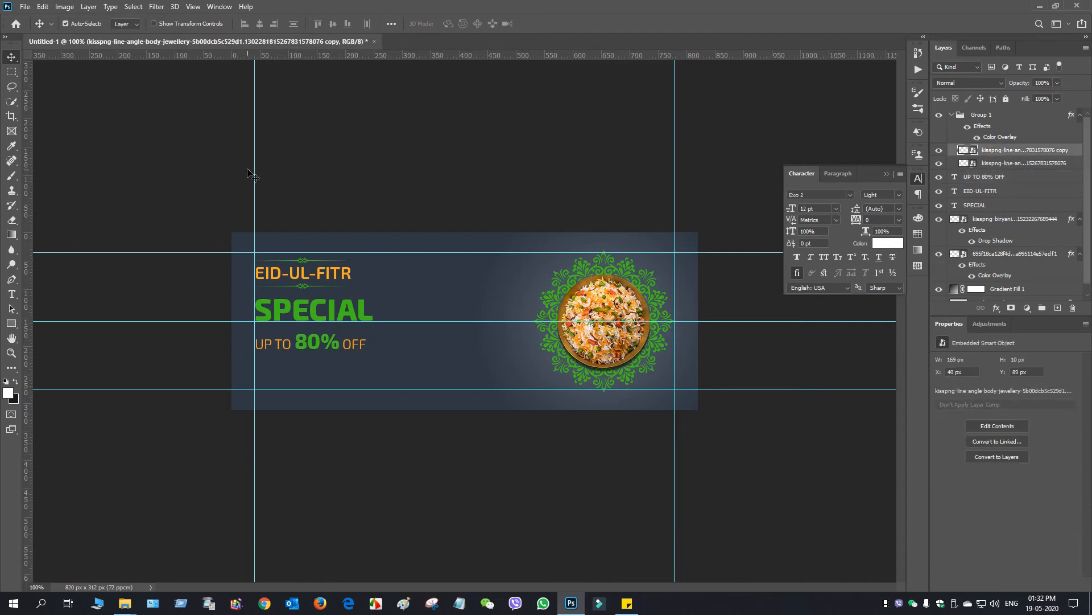
{"action": "left_click_drag", "start_coordinate": [298, 262], "coordinate": [305, 330]}
{"action": "left_click_drag", "start_coordinate": [305, 285], "coordinate": [307, 359]}
{"action": "key", "text": "ctrl+t"}
{"action": "key", "text": "Return"}
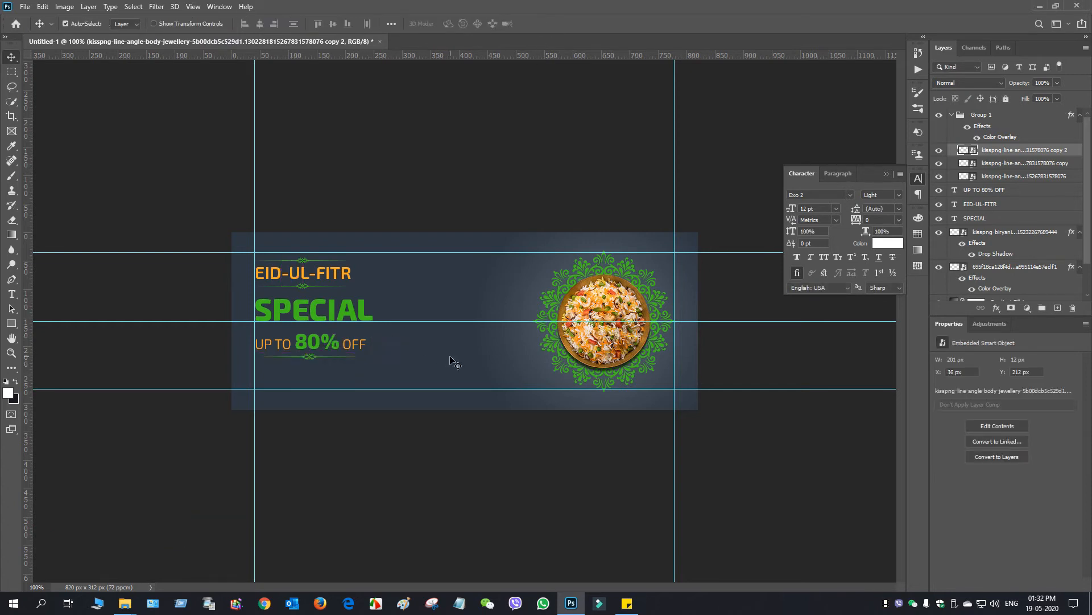
Step: Recolour "80%" in the discount line white (#ffffff)
{"action": "left_click", "coordinate": [978, 190]}
{"action": "key", "text": "t"}
{"action": "left_click", "coordinate": [300, 343]}
{"action": "double_click", "coordinate": [301, 343]}
{"action": "left_click", "coordinate": [455, 24]}
{"action": "left_click_drag", "start_coordinate": [584, 115], "coordinate": [569, 70]}
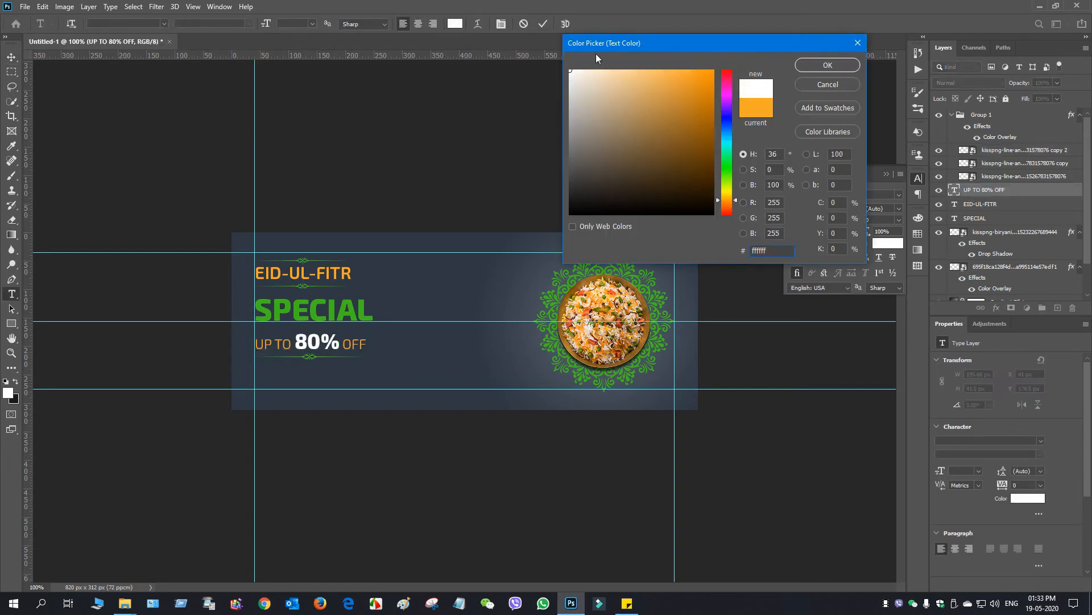
{"action": "left_click", "coordinate": [836, 66]}
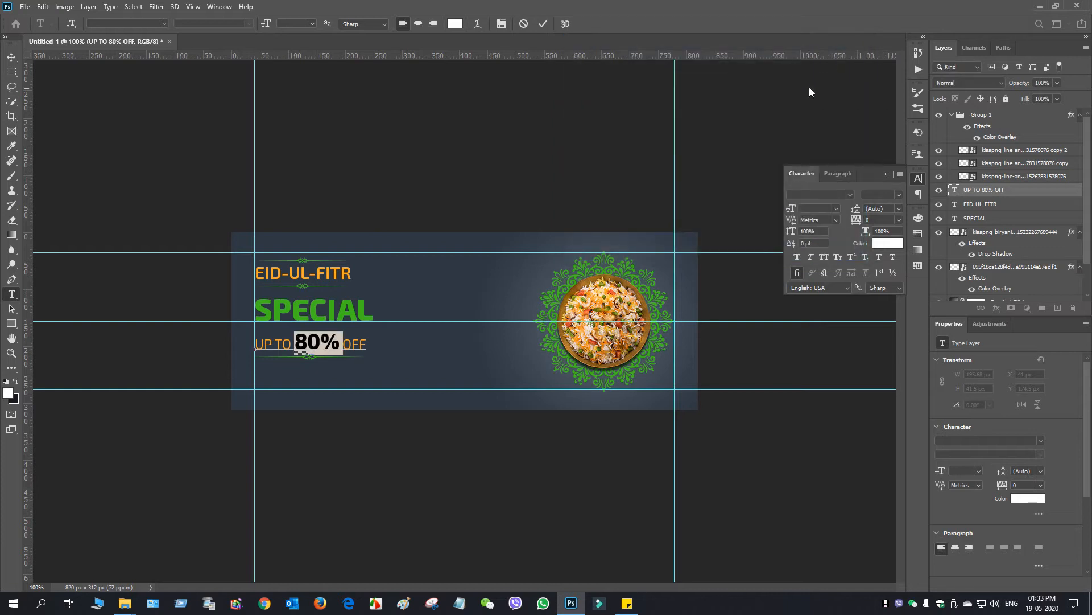
Step: Draw a button rectangle about 155 x 38 px below the discount line at X 41 px, Y 248 px, and round its corners to 19 px
{"action": "left_click", "coordinate": [11, 323]}
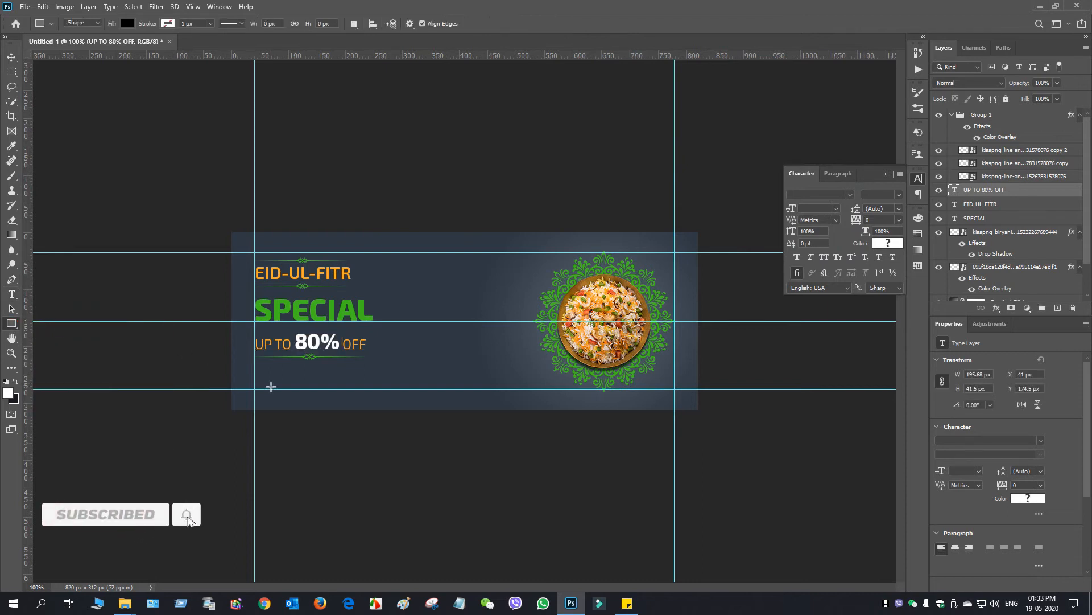
{"action": "left_click", "coordinate": [1039, 117]}
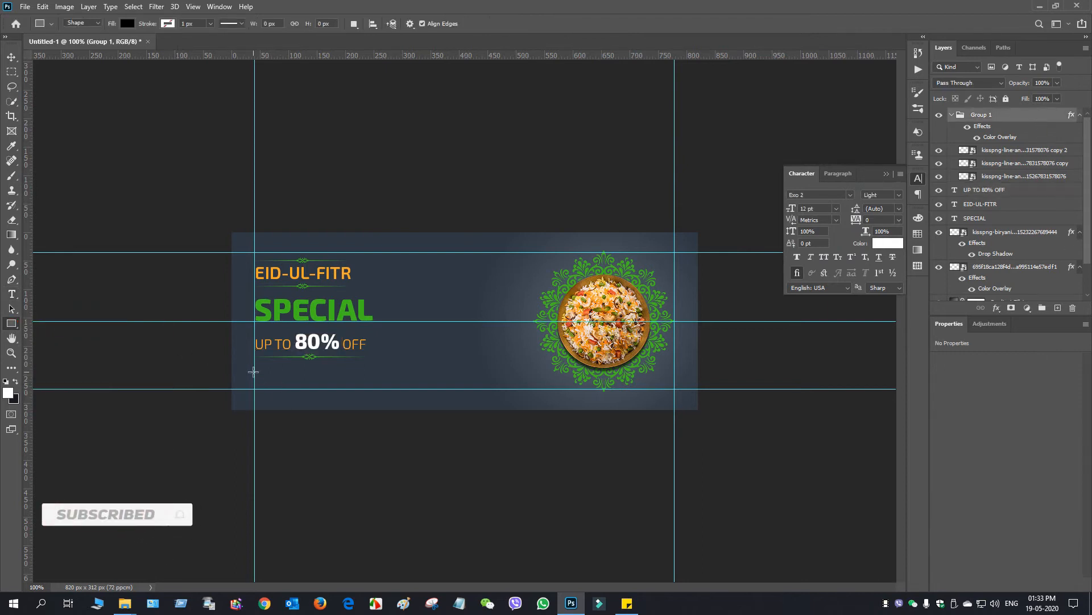
{"action": "left_click_drag", "start_coordinate": [254, 373], "coordinate": [342, 395]}
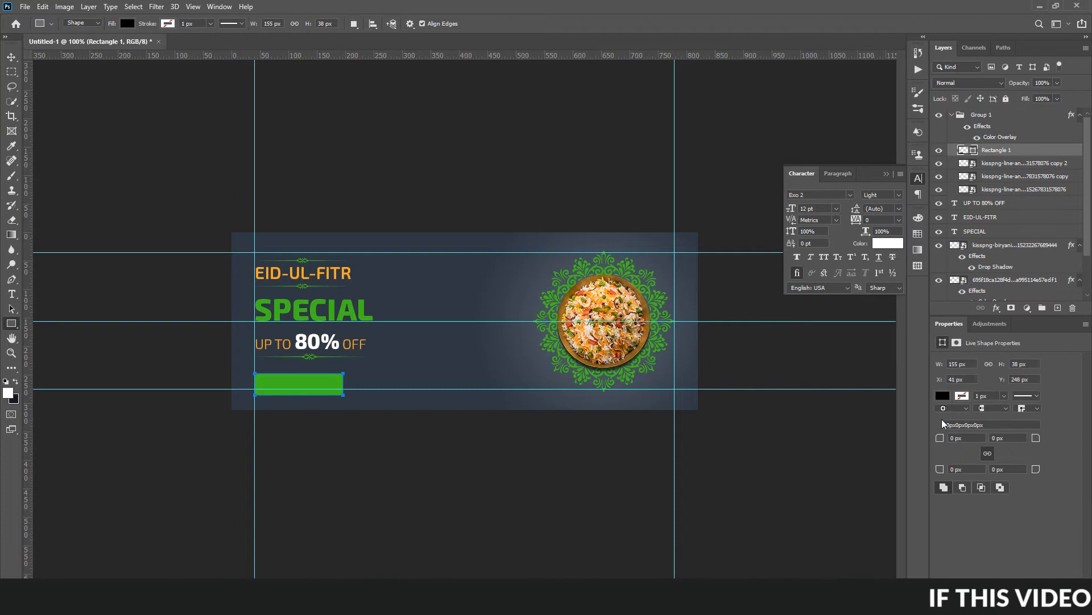
{"action": "left_click_drag", "start_coordinate": [939, 441], "coordinate": [999, 437]}
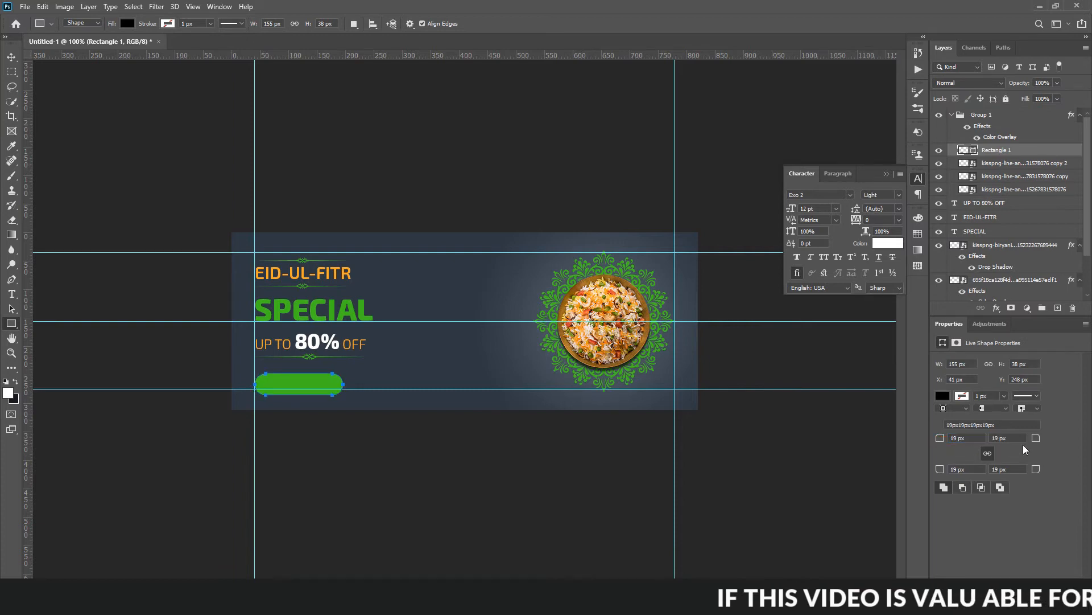
Step: Remove the button shape's fill and give it a 3 px green stroke
{"action": "left_click", "coordinate": [943, 395]}
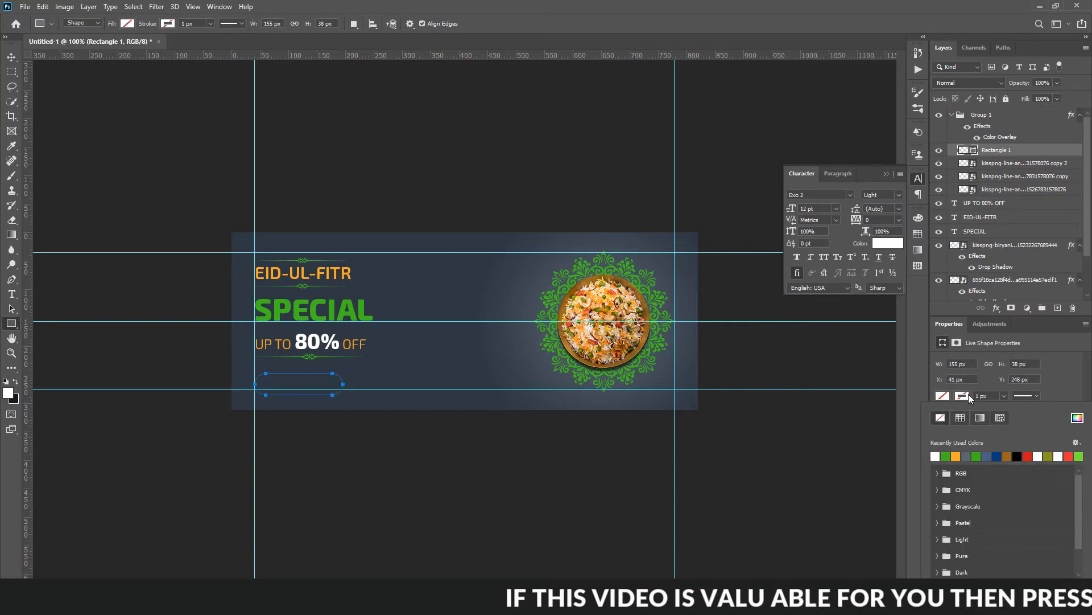
{"action": "left_click", "coordinate": [948, 455]}
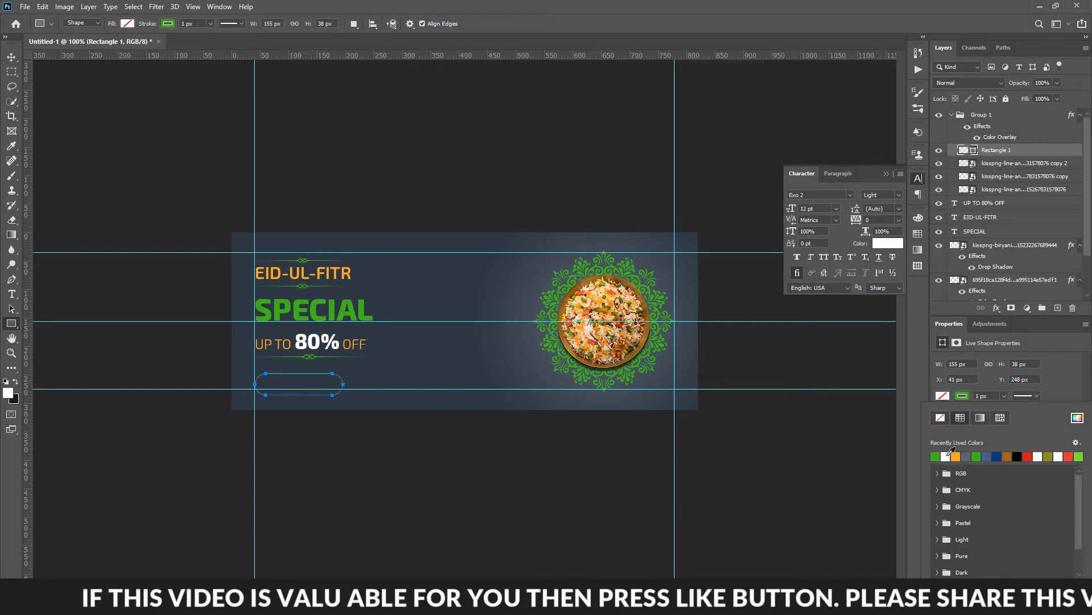
{"action": "left_click", "coordinate": [993, 394]}
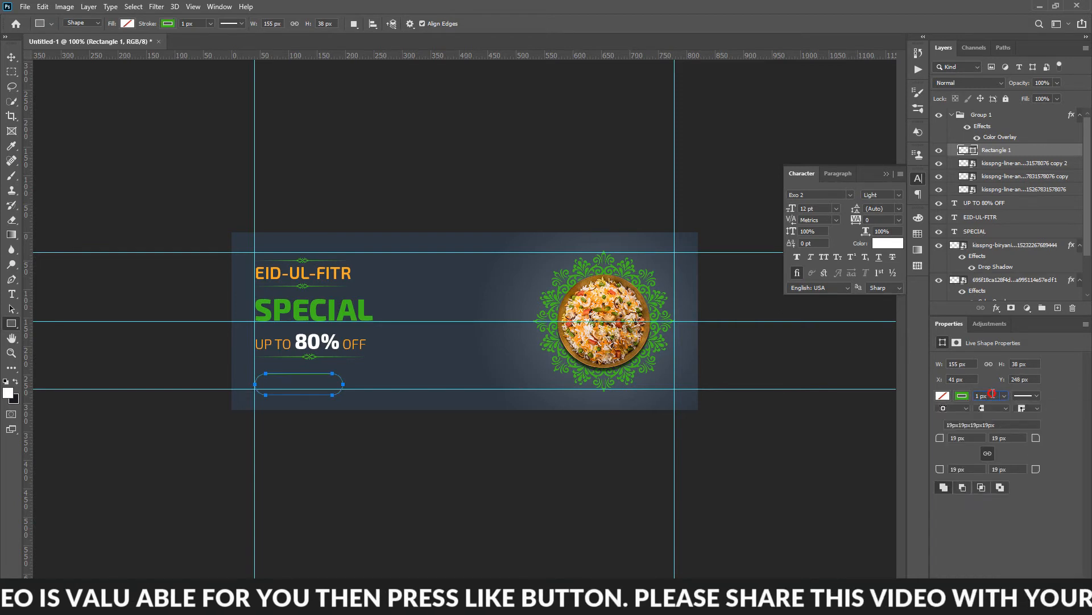
{"action": "key", "text": "Return"}
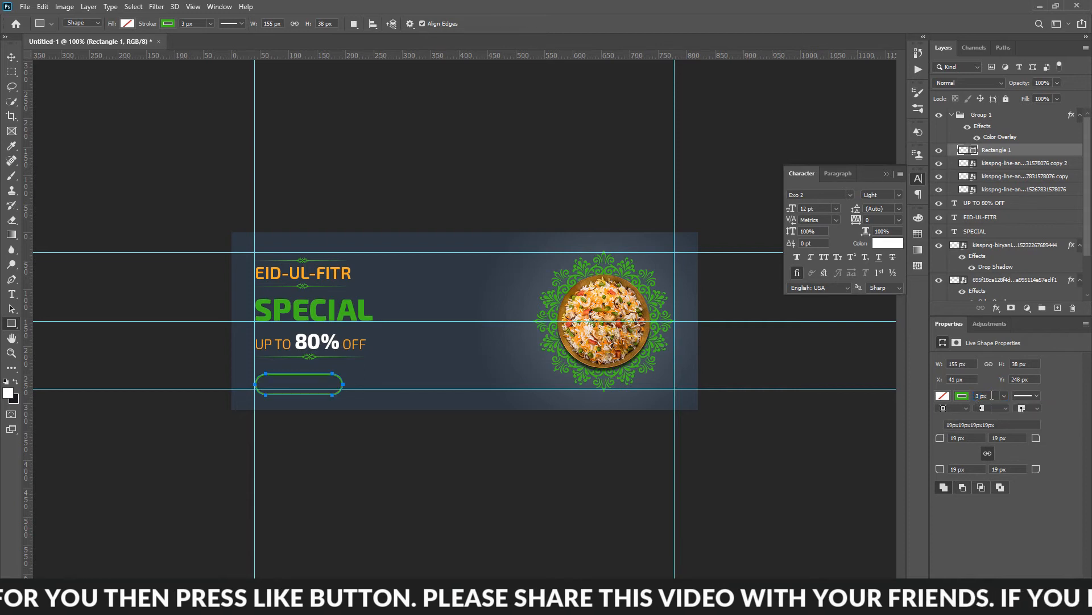
{"action": "key", "text": "v"}
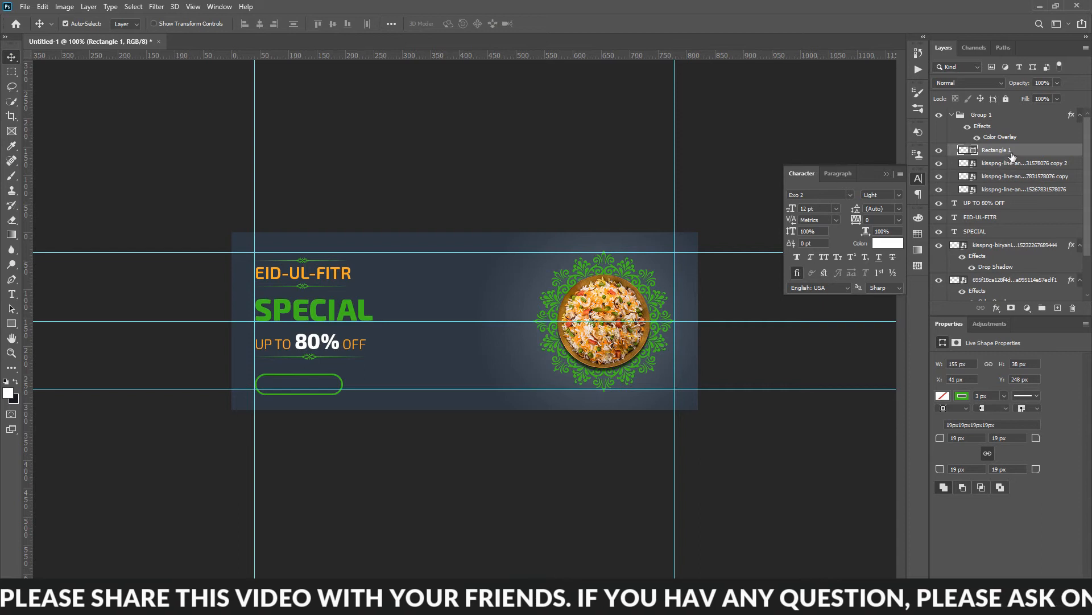
Step: Add the text "ORDER NOW" to the right of the button outline and reduce its font size to 9 pt
{"action": "key", "text": "t"}
{"action": "left_click", "coordinate": [409, 364]}
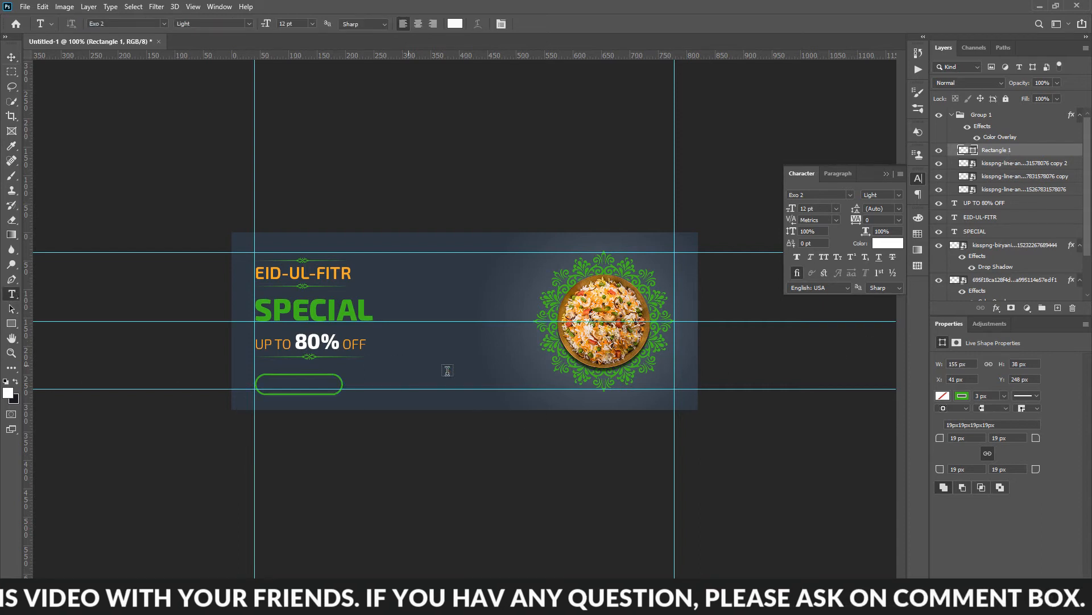
{"action": "type", "text": "ORDER NOW"}
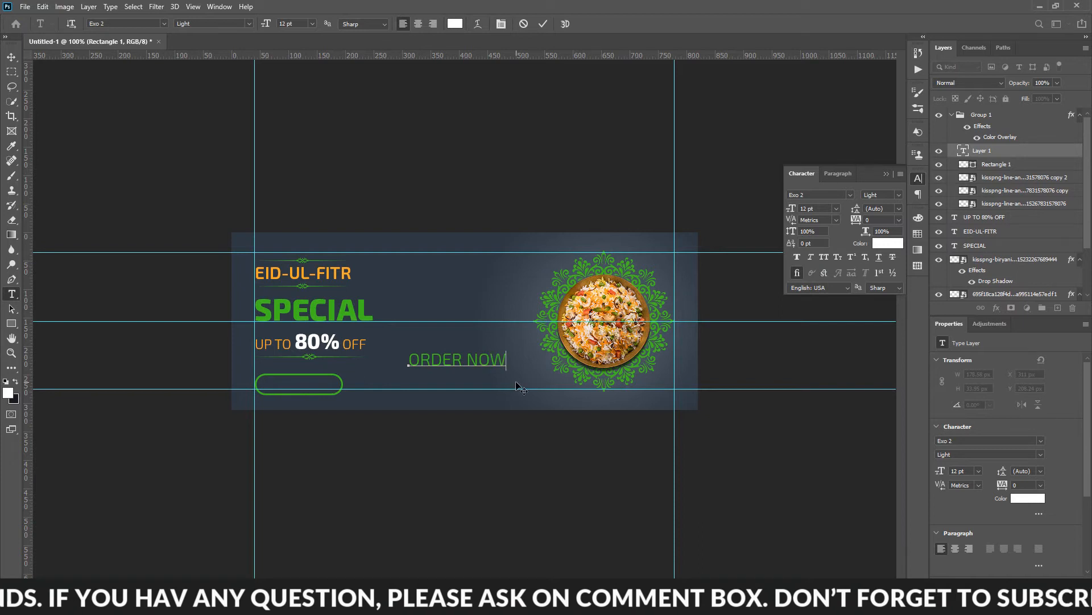
{"action": "key", "text": "ctrl+a"}
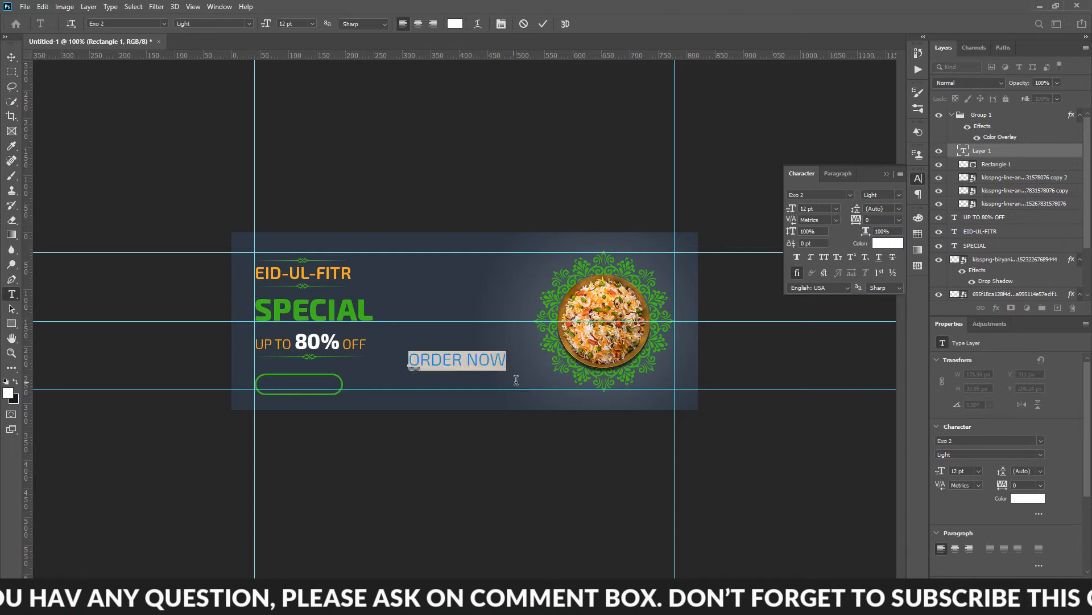
{"action": "key", "text": "Down"}
{"action": "key", "text": "Down"}
{"action": "key", "text": "Down"}
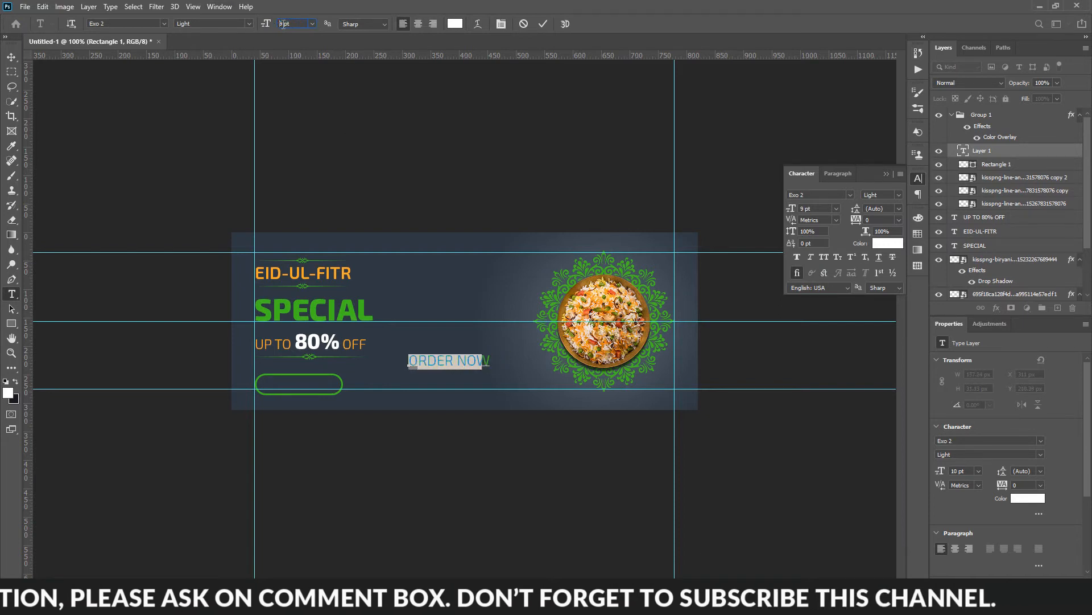
Step: Recolour the "ORDER NOW" text orange (#fea926) by sampling the EID-UL-FITR headline
{"action": "left_click", "coordinate": [456, 23]}
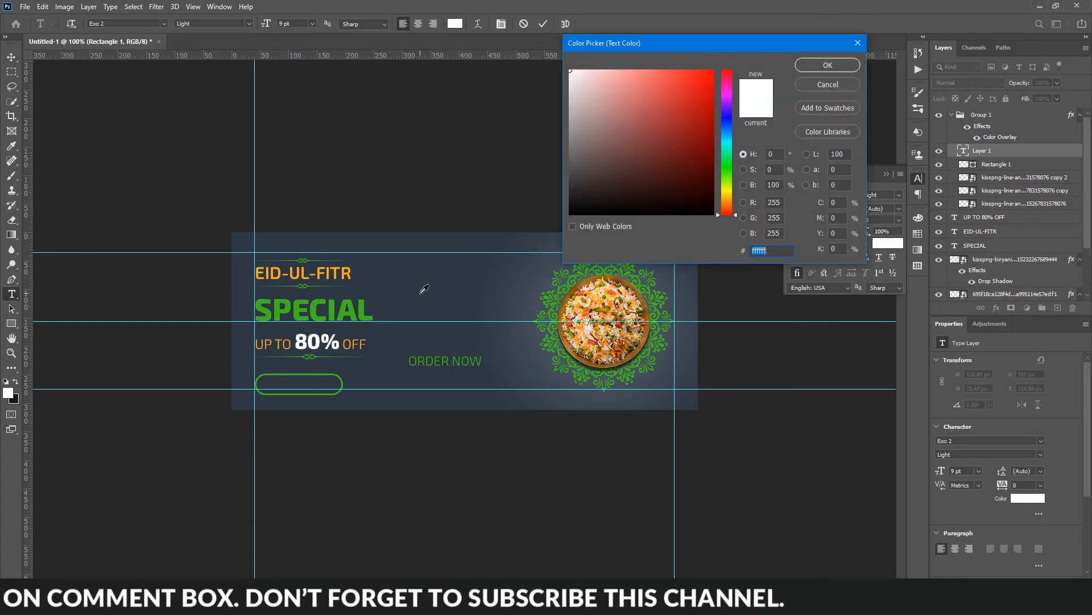
{"action": "left_click", "coordinate": [276, 266]}
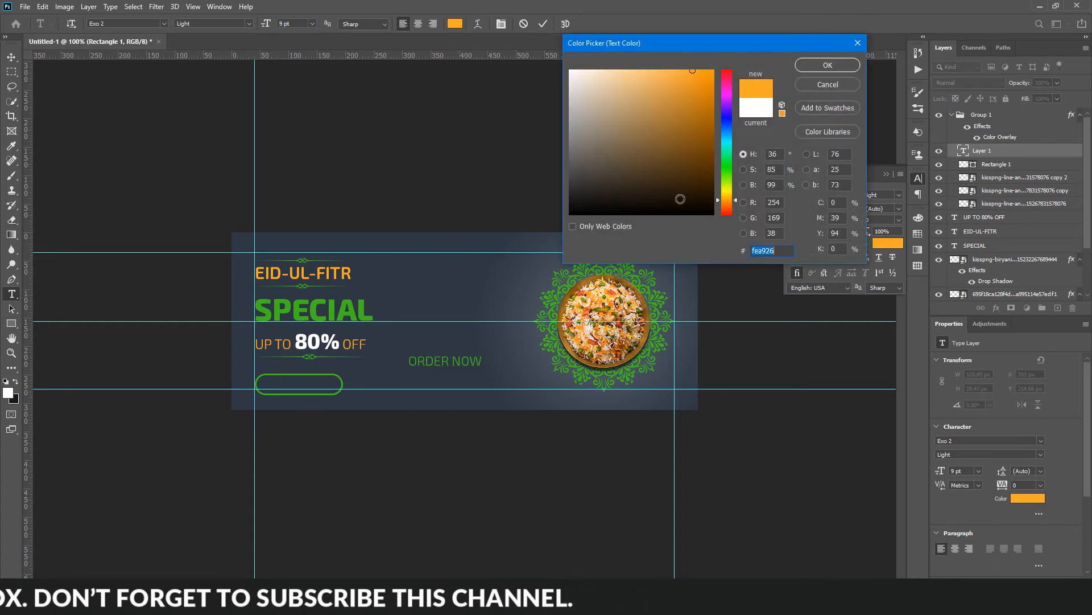
{"action": "left_click", "coordinate": [820, 65]}
{"action": "left_click", "coordinate": [11, 57]}
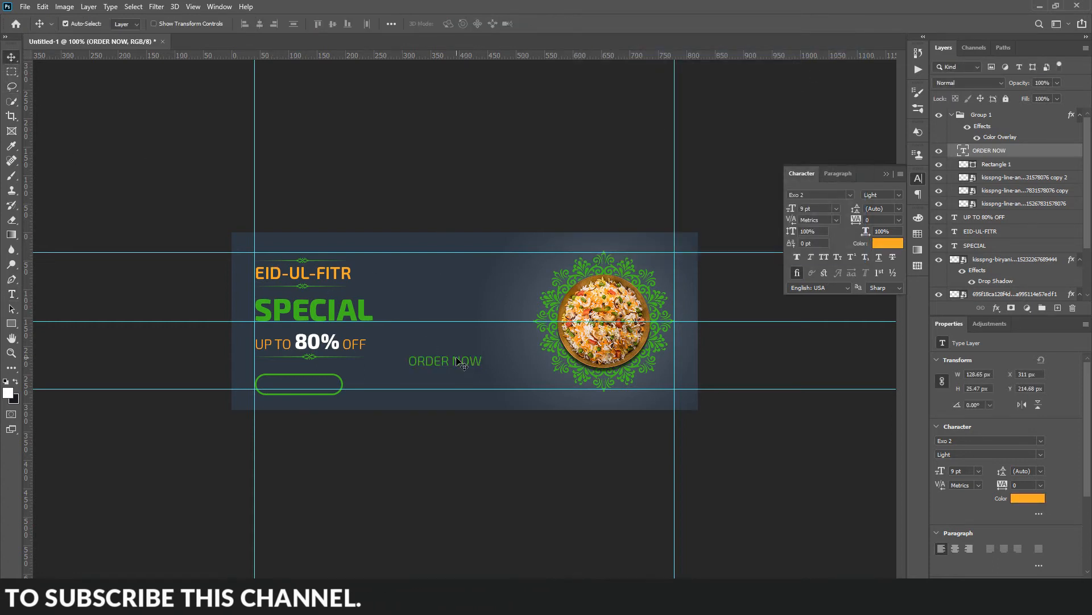
Step: Move the "ORDER NOW" text and button rectangle layers out of Group 1 to the top of the layer stack
{"action": "left_click_drag", "start_coordinate": [459, 361], "coordinate": [458, 362]}
{"action": "left_click_drag", "start_coordinate": [1032, 149], "coordinate": [1029, 116]}
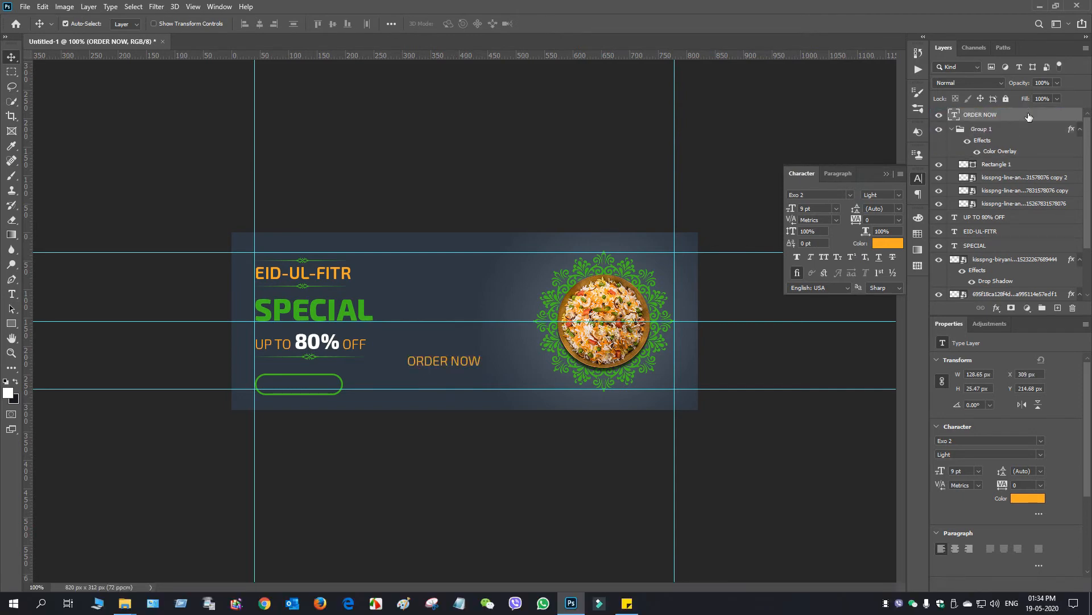
{"action": "left_click_drag", "start_coordinate": [1019, 164], "coordinate": [1023, 122]}
Step: Centre the "ORDER NOW" text and the button outline on each other horizontally and vertically
{"action": "left_click", "coordinate": [1022, 116], "text": "shift"}
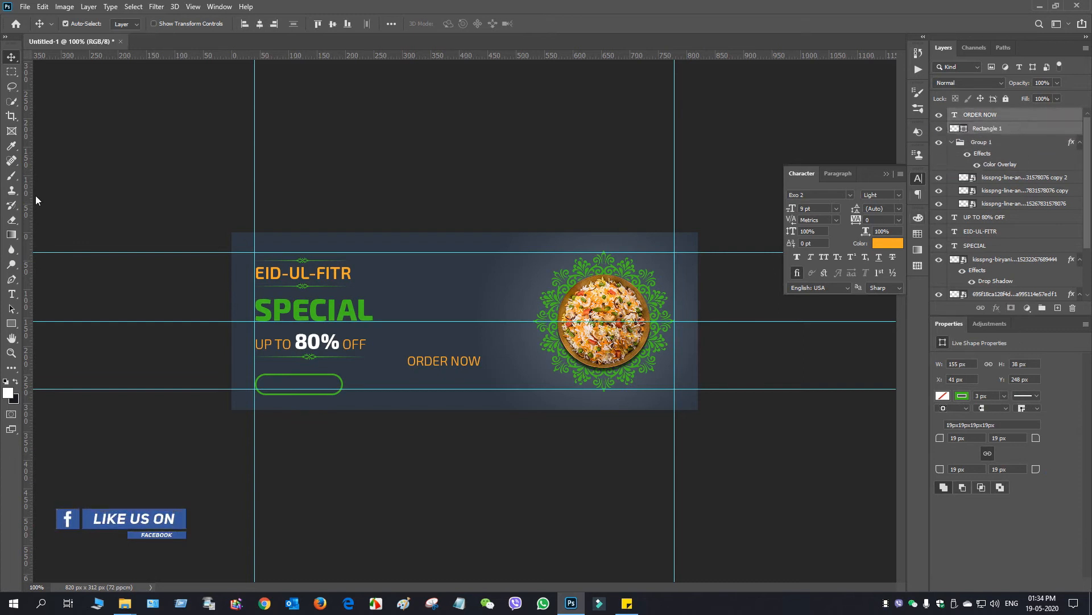
{"action": "left_click", "coordinate": [259, 24]}
{"action": "left_click", "coordinate": [333, 23]}
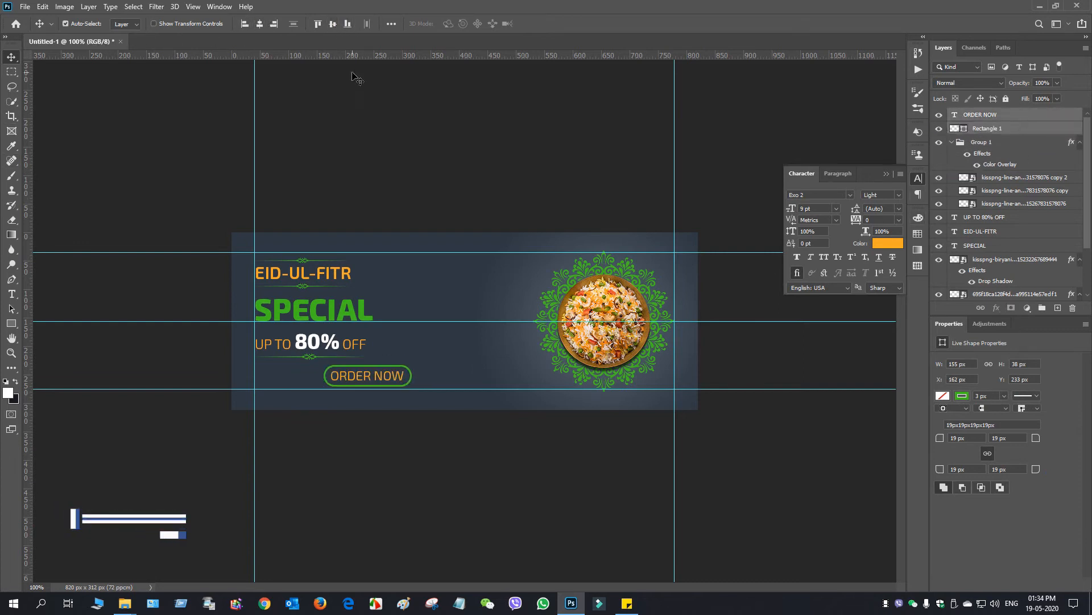
Step: Move the button with its text below the discount line so the outline sits at X 40 px, Y 236 px
{"action": "left_click_drag", "start_coordinate": [371, 374], "coordinate": [301, 376]}
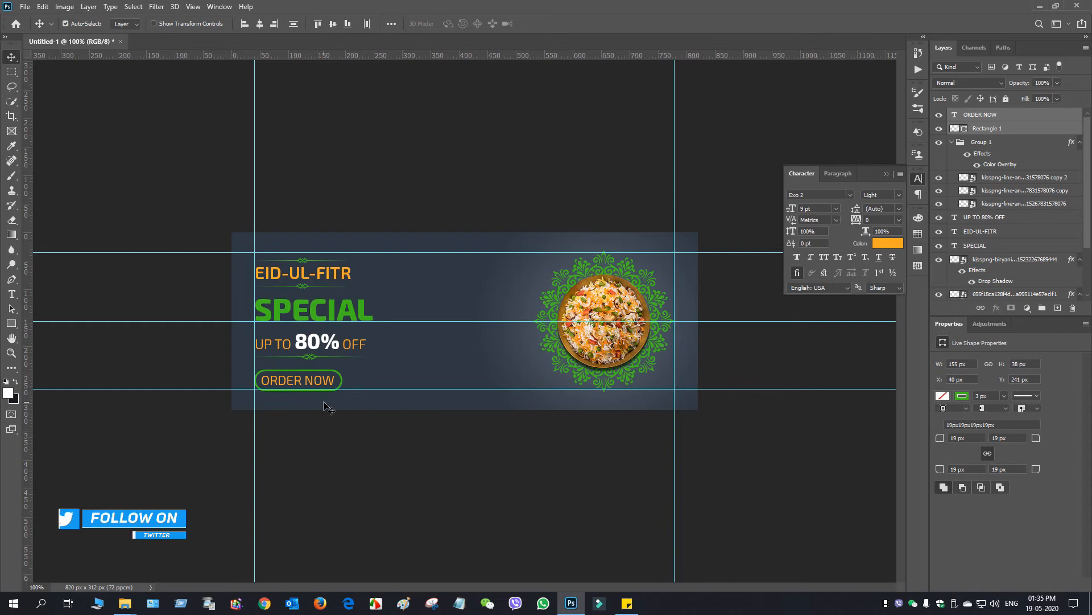
{"action": "key", "text": "Up"}
{"action": "key", "text": "Up"}
{"action": "key", "text": "Up"}
{"action": "key", "text": "Up"}
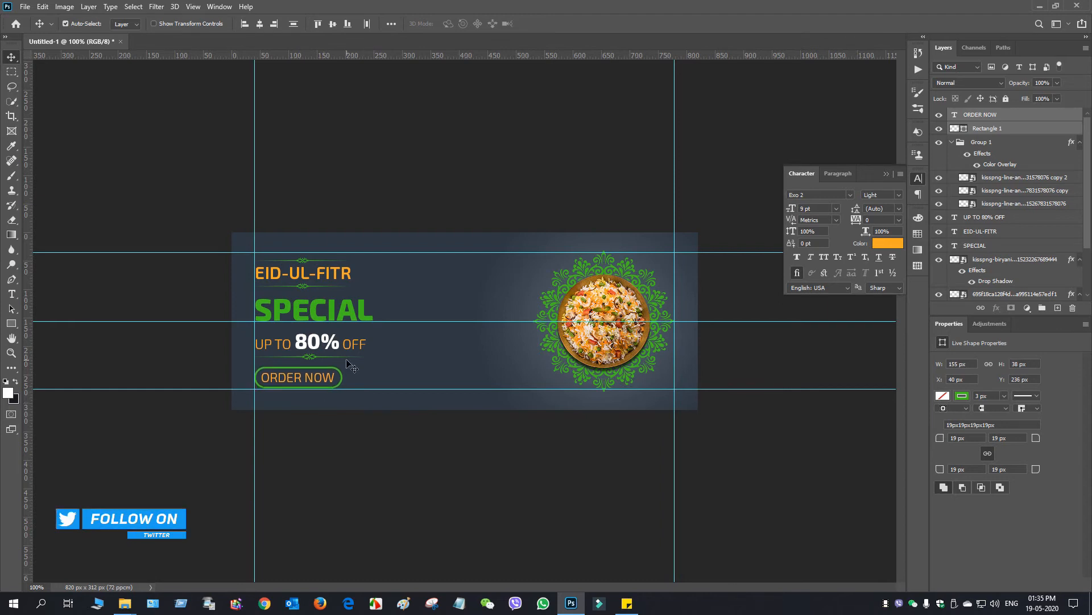
Step: Enlarge the "UP TO 80% OFF" line to about 226 x 48 px and shift it up to about Y 166.5 px
{"action": "left_click", "coordinate": [1042, 219]}
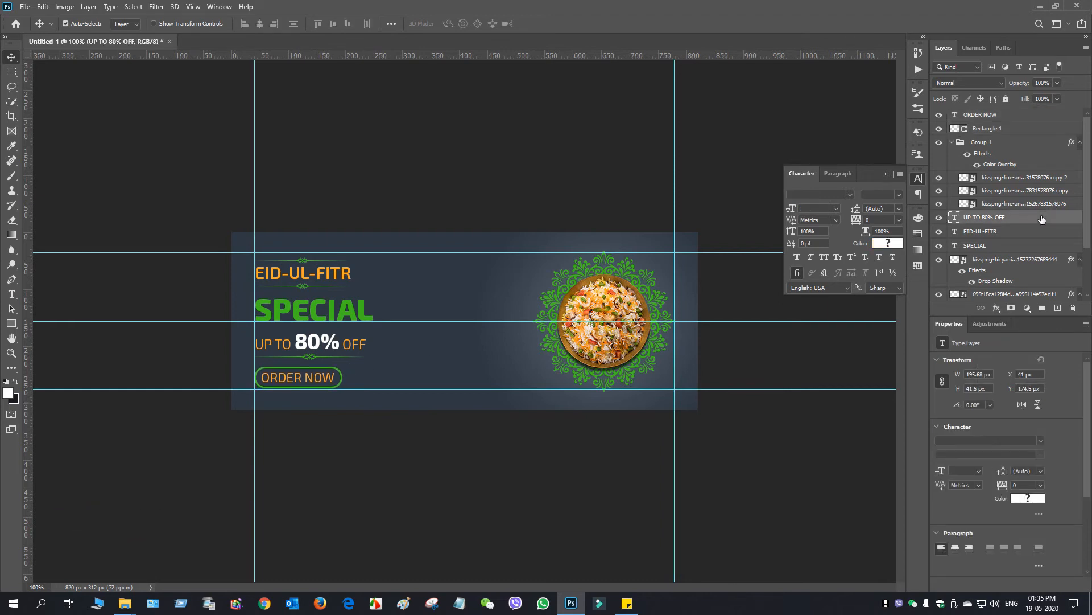
{"action": "key", "text": "ctrl+t"}
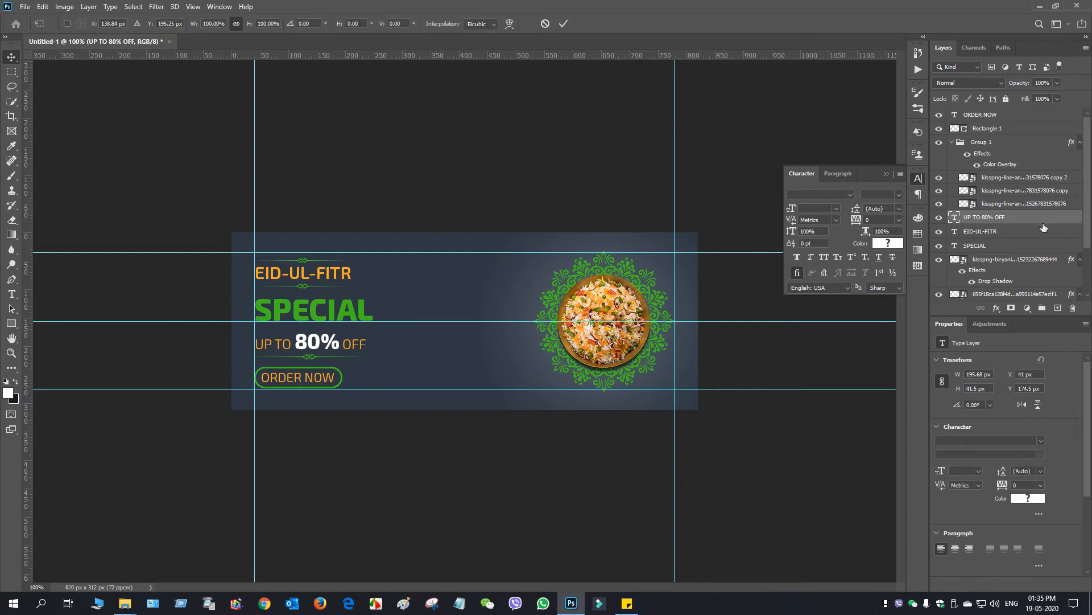
{"action": "left_click_drag", "start_coordinate": [366, 354], "coordinate": [385, 357]}
{"action": "left_click", "coordinate": [563, 23]}
{"action": "key", "text": "Up"}
{"action": "key", "text": "Up"}
{"action": "key", "text": "Up"}
{"action": "key", "text": "Up"}
{"action": "key", "text": "Up"}
{"action": "key", "text": "Up"}
{"action": "key", "text": "Up"}
{"action": "key", "text": "Up"}
{"action": "key", "text": "Up"}
{"action": "key", "text": "Up"}
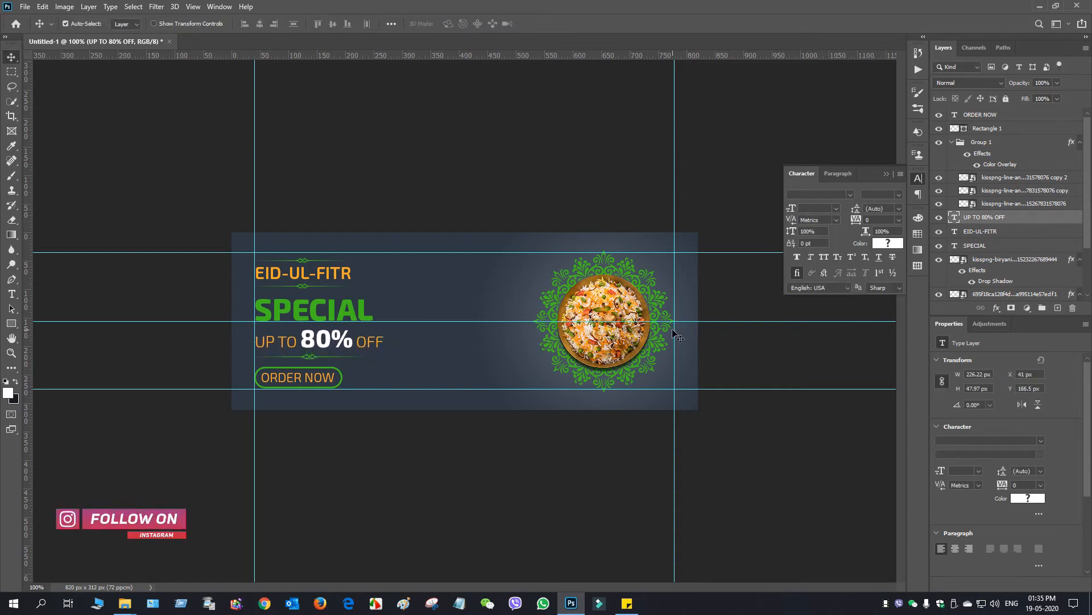
Step: Shift the "SPECIAL" text up to about Y 104 px
{"action": "left_click", "coordinate": [1008, 246]}
{"action": "key", "text": "Up"}
{"action": "key", "text": "Up"}
{"action": "key", "text": "Up"}
{"action": "key", "text": "Up"}
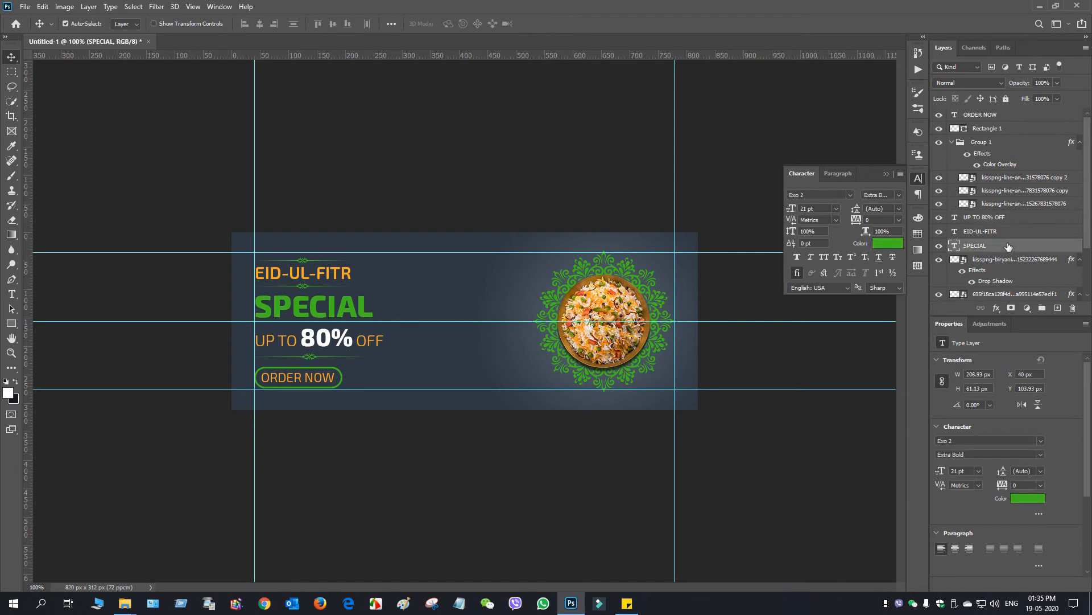
Step: Shift the "UP TO 80% OFF" line up to Y 160.5 px, closer to "SPECIAL"
{"action": "left_click", "coordinate": [1014, 217]}
{"action": "key", "text": "Up"}
{"action": "key", "text": "Up"}
{"action": "key", "text": "Up"}
{"action": "key", "text": "Up"}
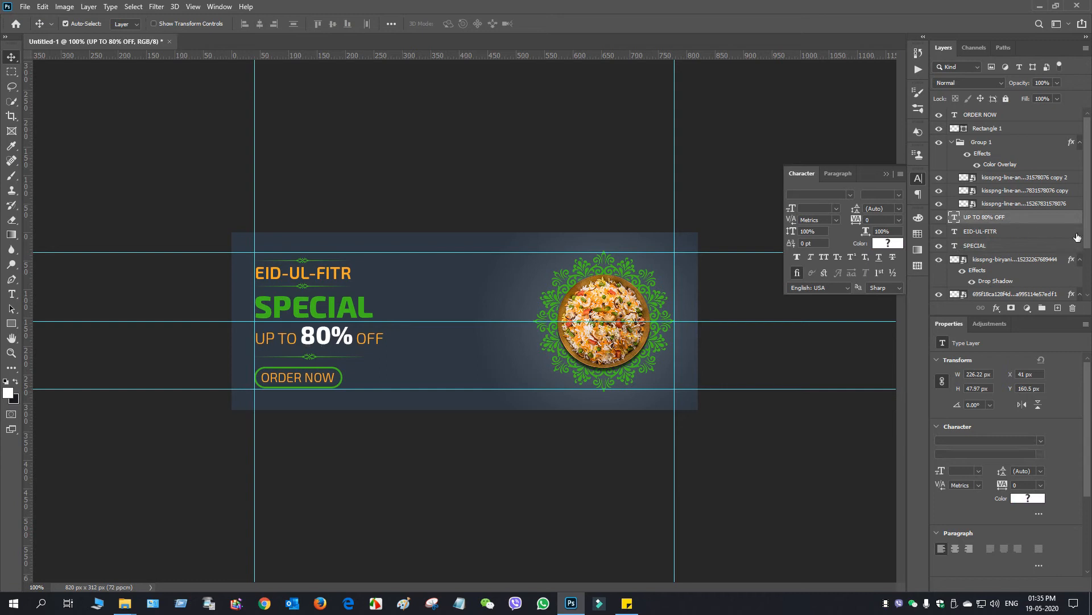
Step: Move the ornamental divider below the discount line to X 43 px, Y 202 px
{"action": "left_click", "coordinate": [939, 204]}
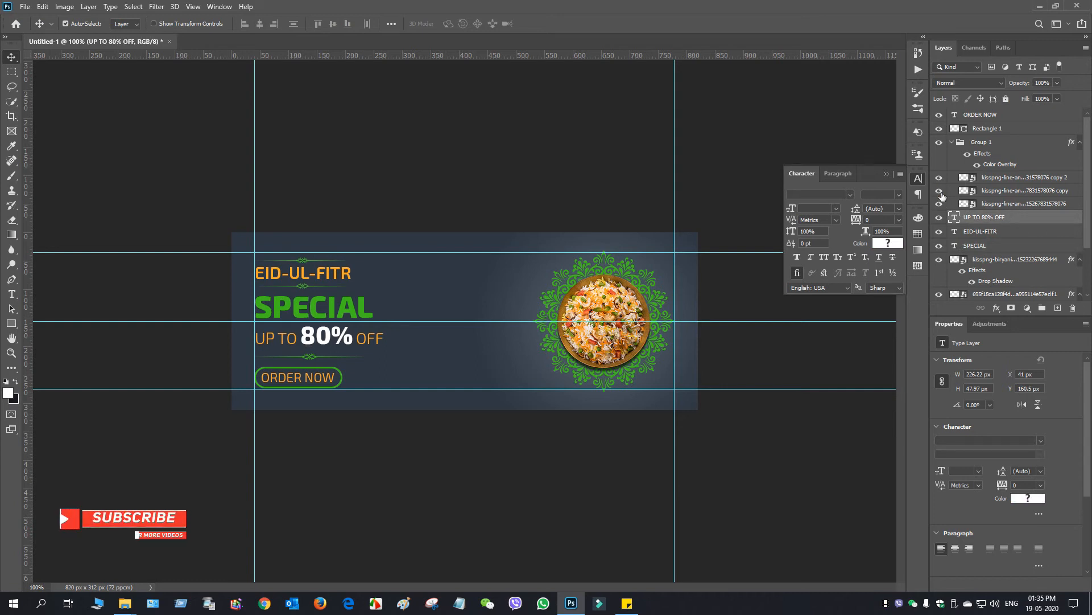
{"action": "left_click", "coordinate": [1008, 178]}
{"action": "key", "text": "Up"}
{"action": "key", "text": "Up"}
{"action": "key", "text": "Up"}
{"action": "key", "text": "Up"}
{"action": "key", "text": "Up"}
{"action": "key", "text": "Up"}
{"action": "key", "text": "Up"}
{"action": "key", "text": "Up"}
{"action": "key", "text": "Up"}
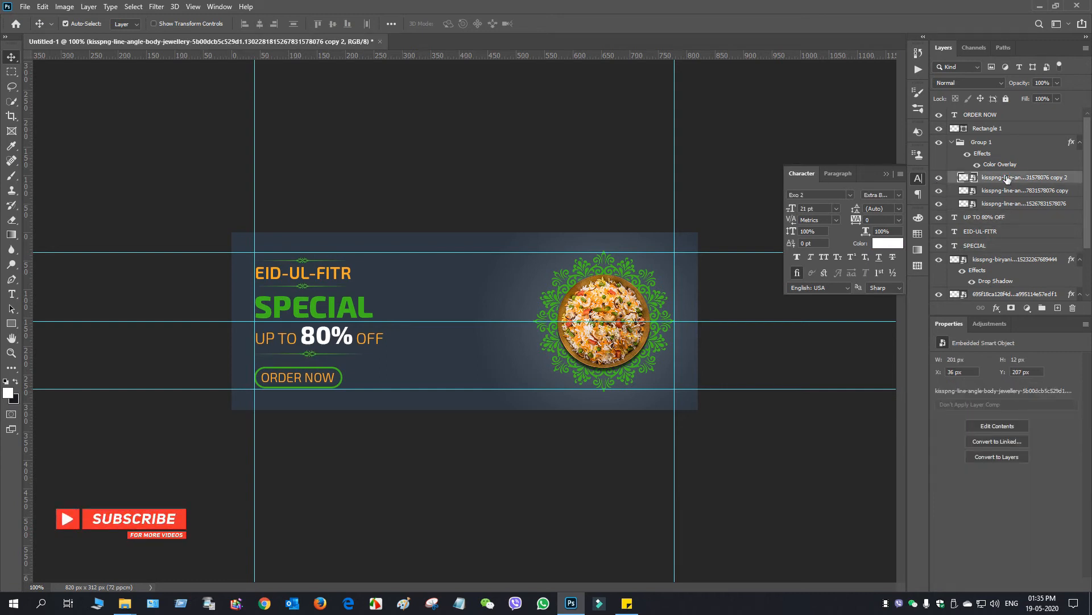
{"action": "key", "text": "Right"}
{"action": "key", "text": "Right"}
{"action": "key", "text": "Right"}
{"action": "key", "text": "Right"}
{"action": "key", "text": "Right"}
{"action": "key", "text": "Right"}
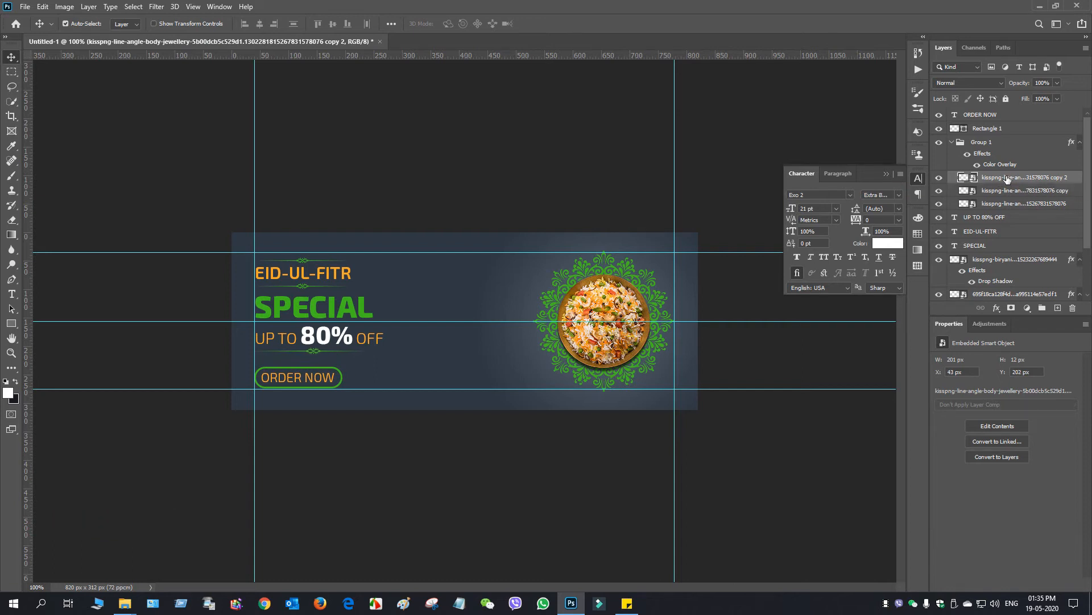
Step: Scale the ornamental divider below the discount line up to about 224 x 13 px
{"action": "key", "text": "ctrl+t"}
{"action": "left_click_drag", "start_coordinate": [373, 353], "coordinate": [385, 357]}
{"action": "left_click", "coordinate": [544, 24]}
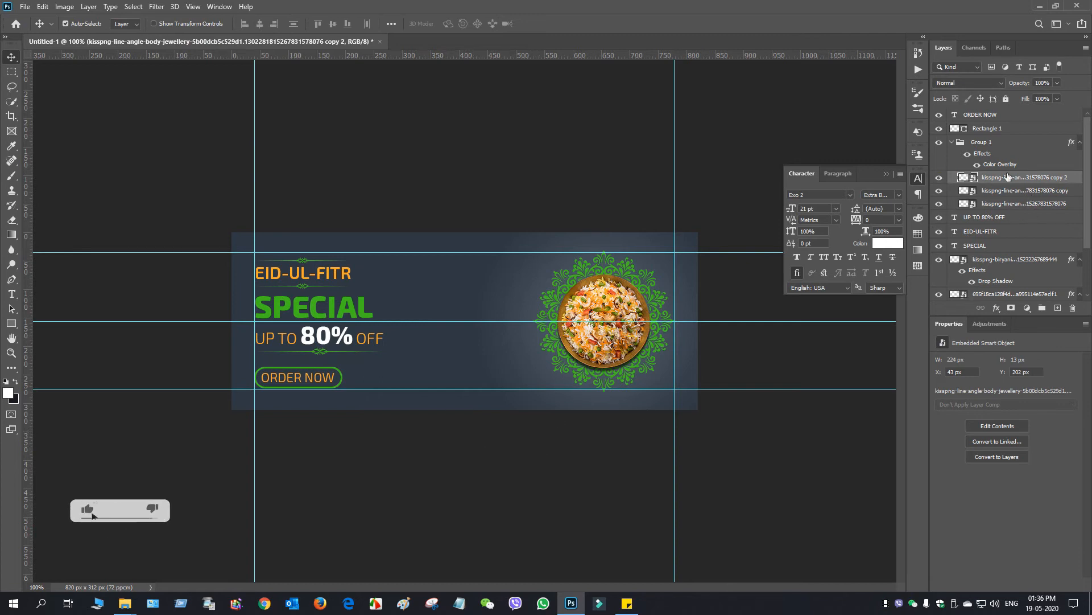
Step: Hide the guides on the canvas and collapse the floating Character settings
{"action": "left_click", "coordinate": [1003, 116]}
{"action": "left_click", "coordinate": [192, 8]}
{"action": "left_click", "coordinate": [220, 294]}
{"action": "left_click", "coordinate": [883, 176]}
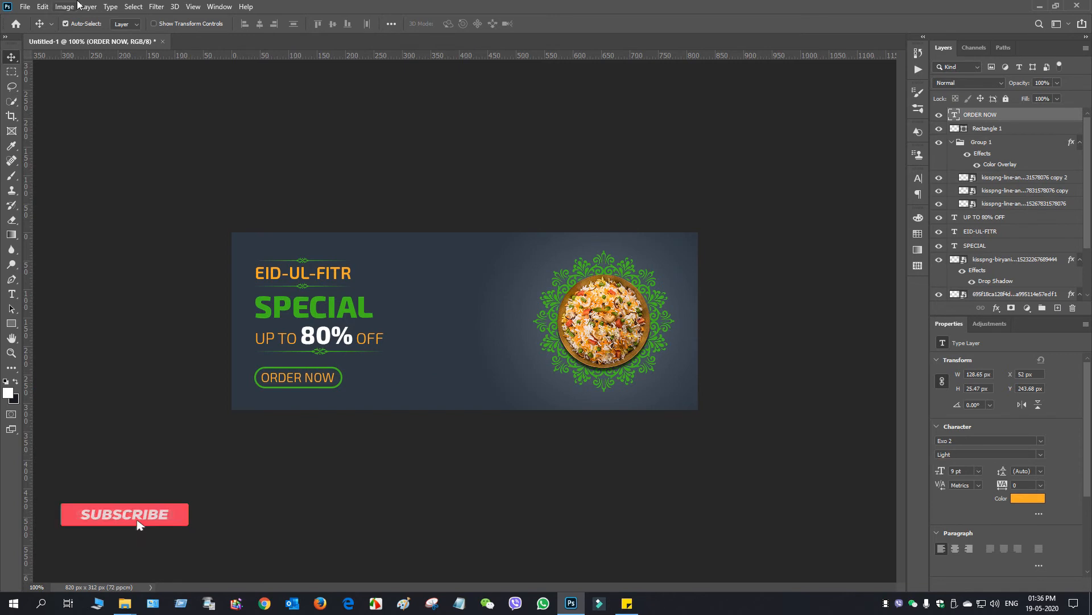
Step: Place 1361422_preview_preview from the Desktop as an embedded image, scaled to about 77 x 77 px at X 294 px, Y 23 px
{"action": "left_click", "coordinate": [24, 7]}
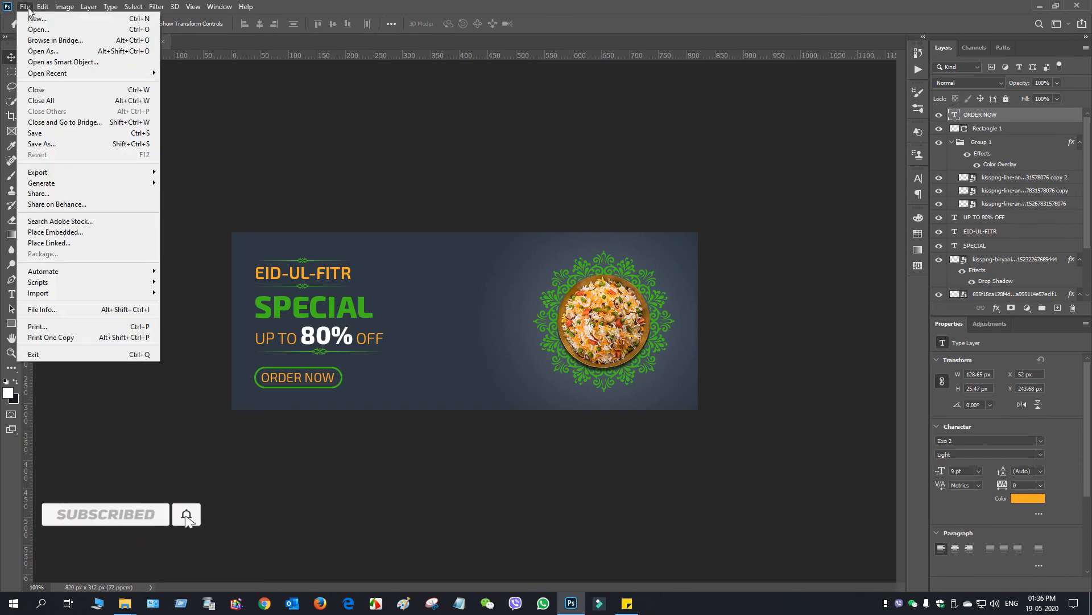
{"action": "left_click", "coordinate": [55, 232]}
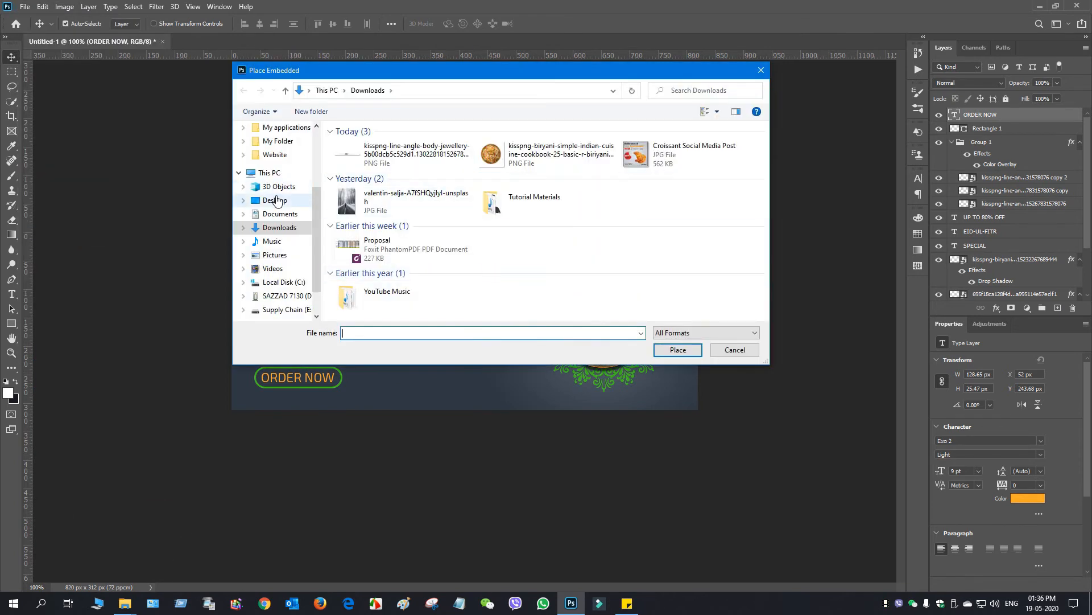
{"action": "left_click", "coordinate": [268, 200]}
{"action": "double_click", "coordinate": [495, 158]}
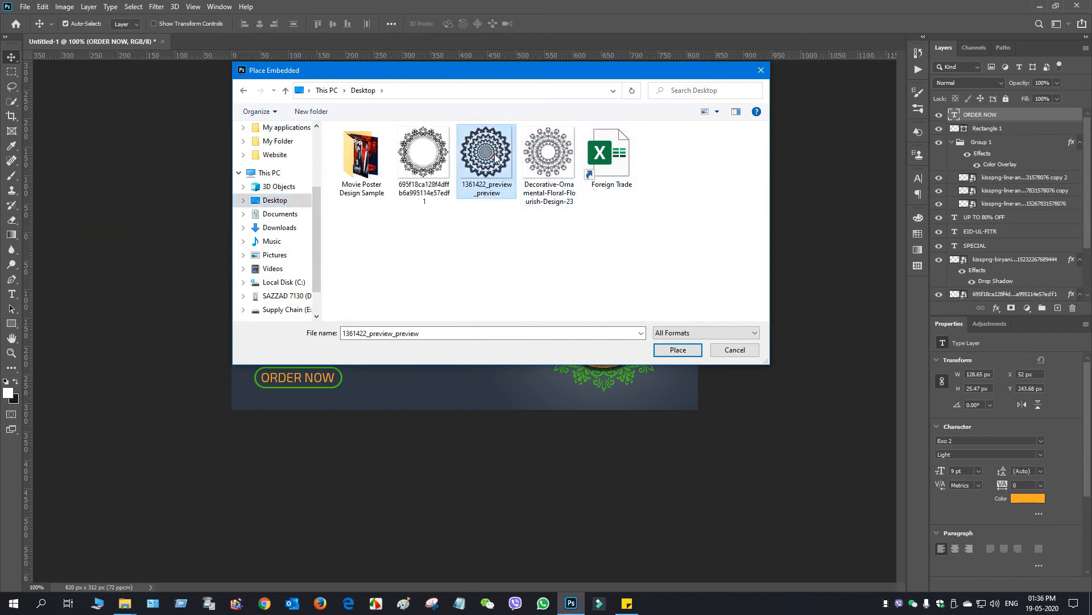
{"action": "left_click_drag", "start_coordinate": [553, 409], "coordinate": [486, 346]}
{"action": "left_click_drag", "start_coordinate": [477, 322], "coordinate": [434, 273]}
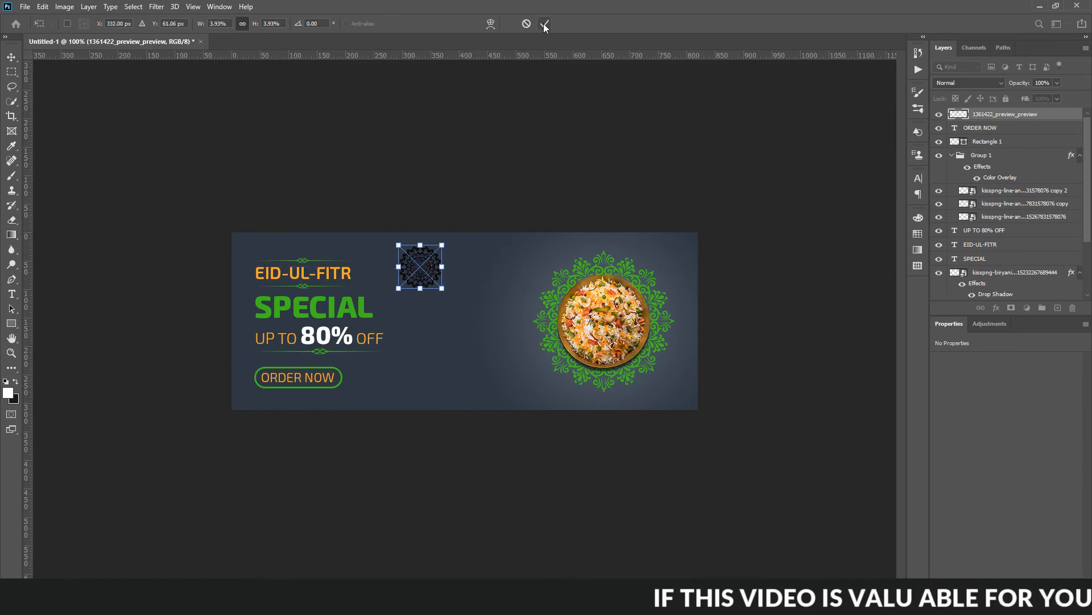
{"action": "left_click", "coordinate": [544, 25]}
Step: Place the embedded image Decorative-Ornamental-Floral-Flourish-Design-23, scaled to about 92 x 93 px at X 334 px, Y 100 px
{"action": "left_click", "coordinate": [24, 7]}
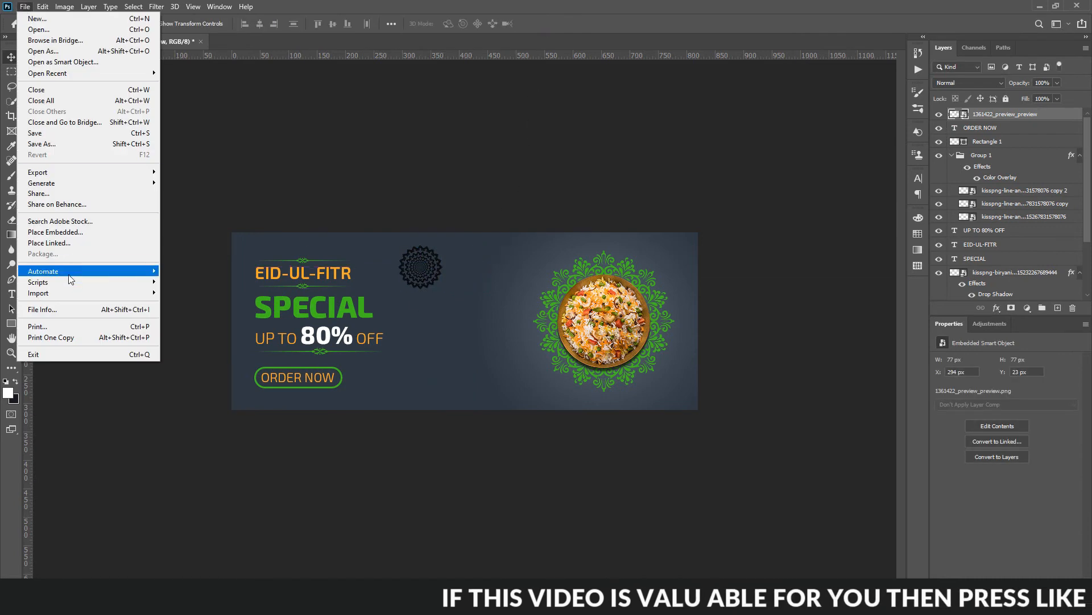
{"action": "left_click", "coordinate": [74, 235]}
{"action": "double_click", "coordinate": [547, 157]}
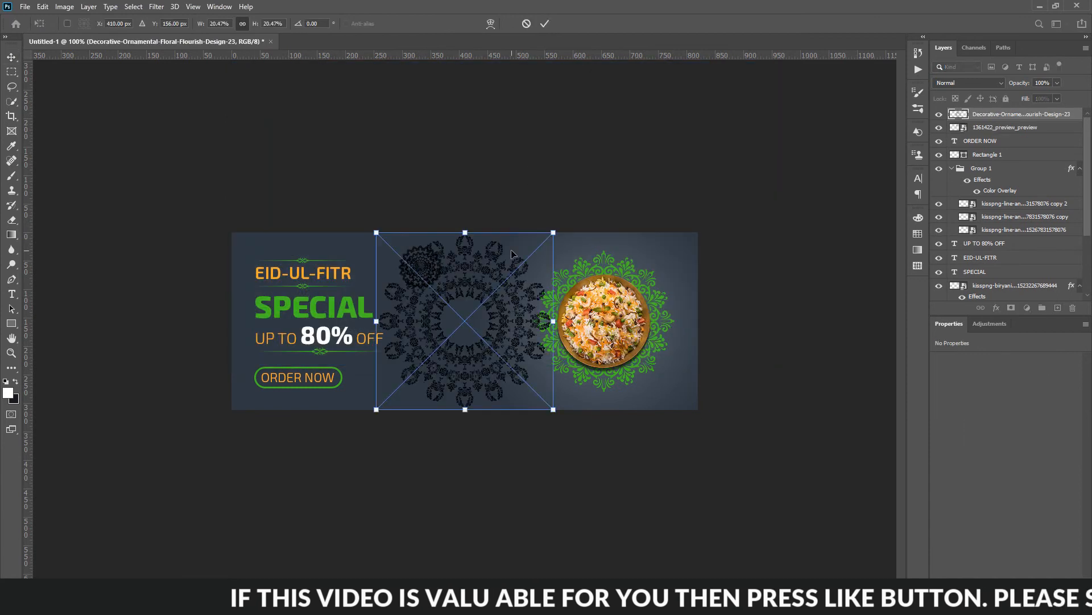
{"action": "left_click_drag", "start_coordinate": [553, 409], "coordinate": [462, 319]}
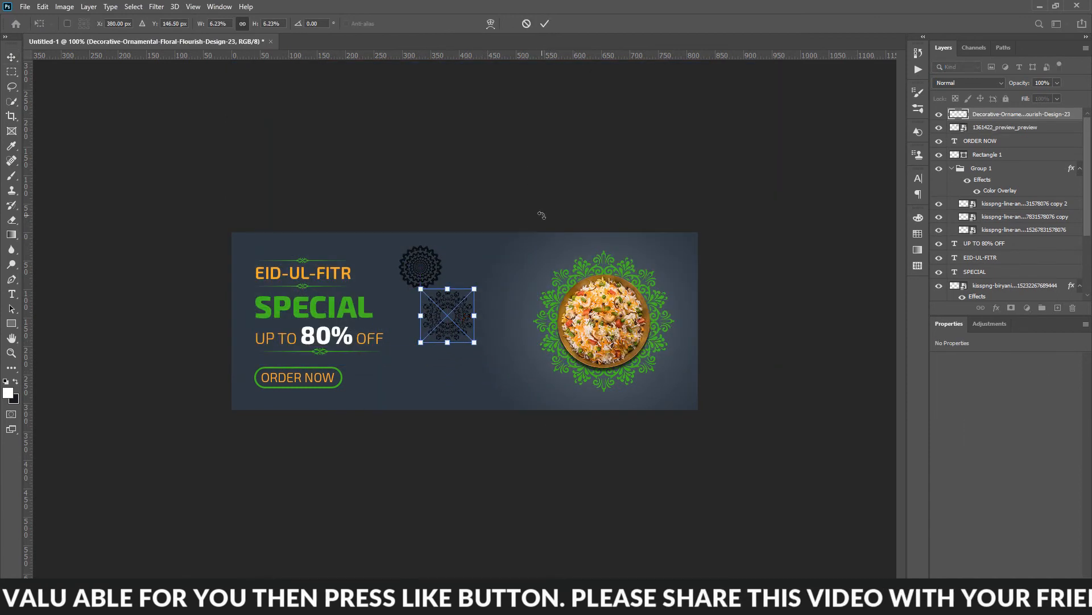
{"action": "left_click", "coordinate": [544, 23]}
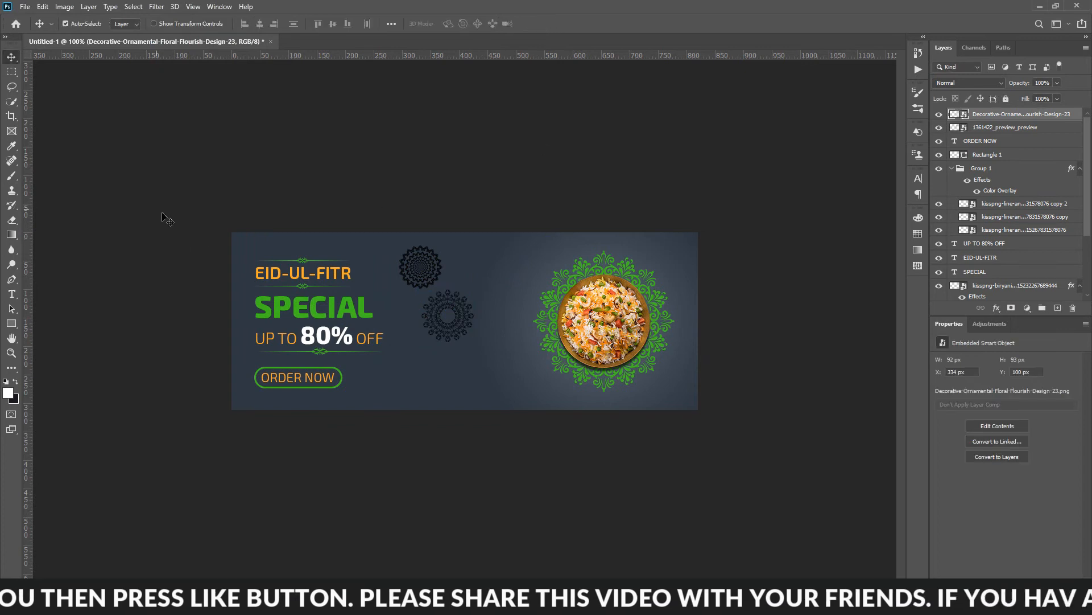
Step: Place the embedded image 695f18ca128f4dffb6a995114e57edf1, scaled to about 93 x 92 px at X 410 px, Y 209 px
{"action": "left_click", "coordinate": [25, 7]}
{"action": "left_click", "coordinate": [51, 234]}
{"action": "double_click", "coordinate": [435, 173]}
{"action": "left_click_drag", "start_coordinate": [555, 410], "coordinate": [429, 284]}
{"action": "left_click_drag", "start_coordinate": [411, 243], "coordinate": [494, 359]}
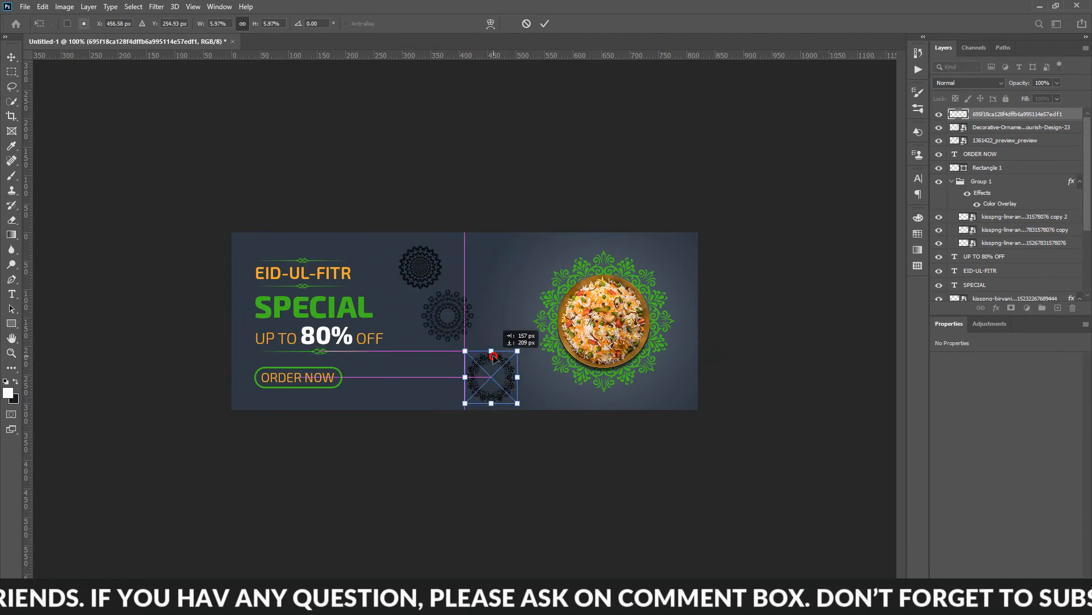
Step: Move the floral flourish ornament to about X 343 px, Y 110 px, between the other two ornaments
{"action": "left_click", "coordinate": [1022, 129]}
{"action": "mouse_move", "coordinate": [448, 315]}
{"action": "left_mouse_down"}
{"action": "mouse_move", "coordinate": [461, 327]}
{"action": "mouse_move", "coordinate": [447, 314]}
{"action": "left_mouse_up"}
{"action": "scroll", "coordinate": [1043, 169], "scroll_direction": "up", "scroll_amount": 3}
{"action": "left_click", "coordinate": [1013, 130]}
{"action": "scroll", "coordinate": [1072, 159], "scroll_direction": "up", "scroll_amount": 3}
{"action": "left_click", "coordinate": [991, 128]}
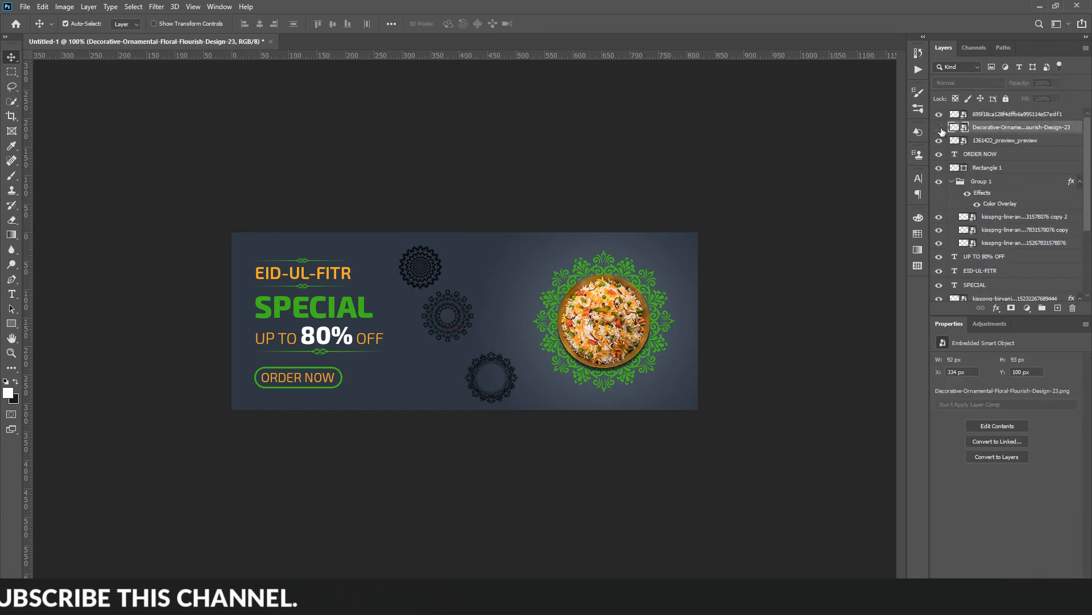
{"action": "left_click_drag", "start_coordinate": [457, 318], "coordinate": [461, 323]}
Step: Apply a Color Overlay to the middle flourish ornament in the orange sampled from the EID-UL-FITR headline
{"action": "left_click", "coordinate": [1061, 116]}
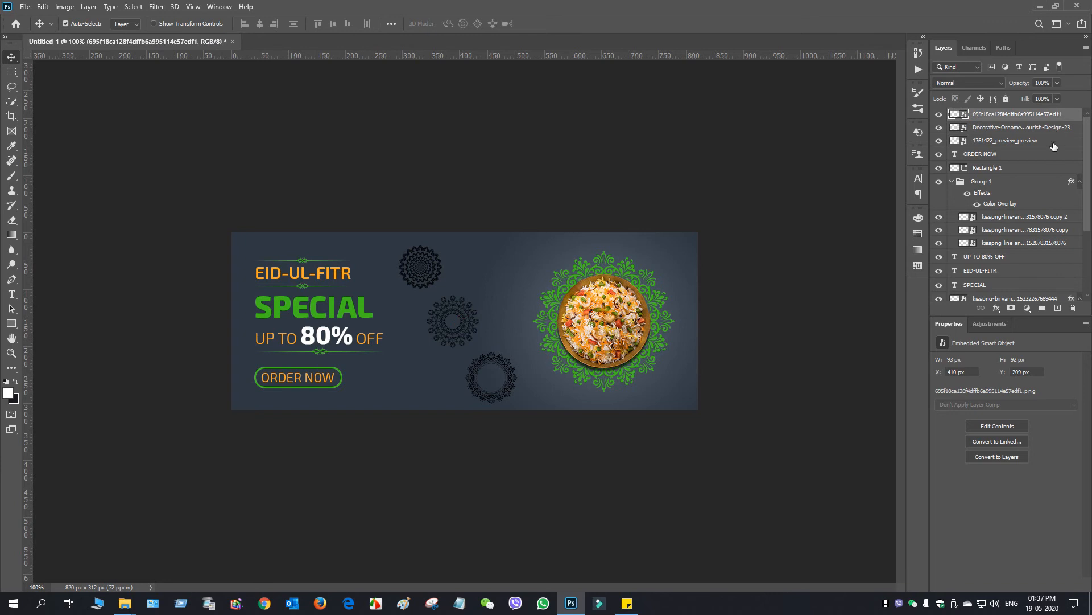
{"action": "left_click", "coordinate": [1054, 144]}
{"action": "left_click", "coordinate": [1080, 129]}
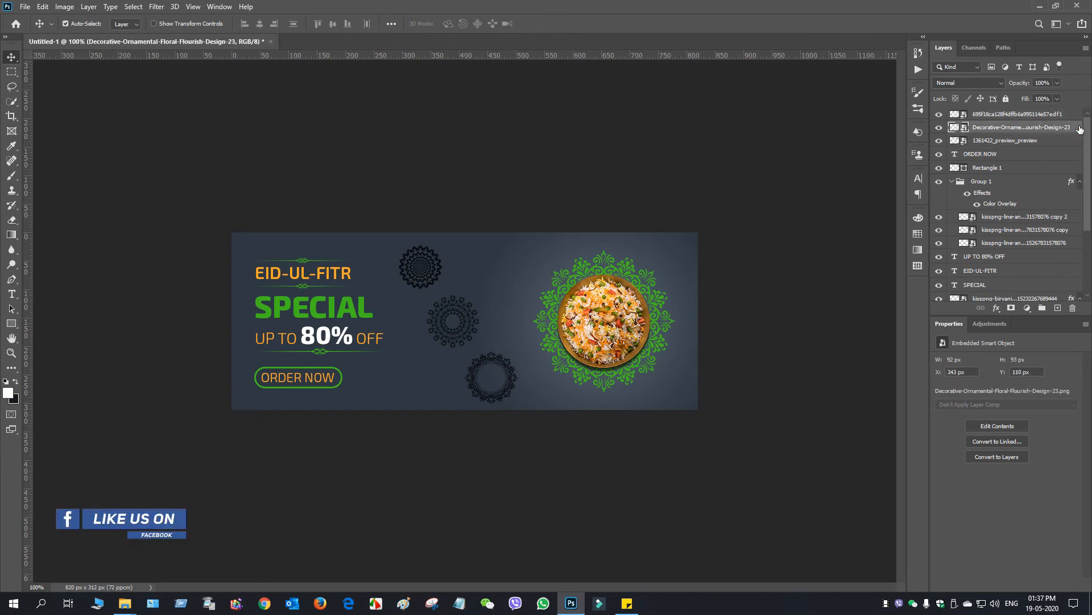
{"action": "double_click", "coordinate": [1080, 129]}
{"action": "left_click", "coordinate": [680, 239]}
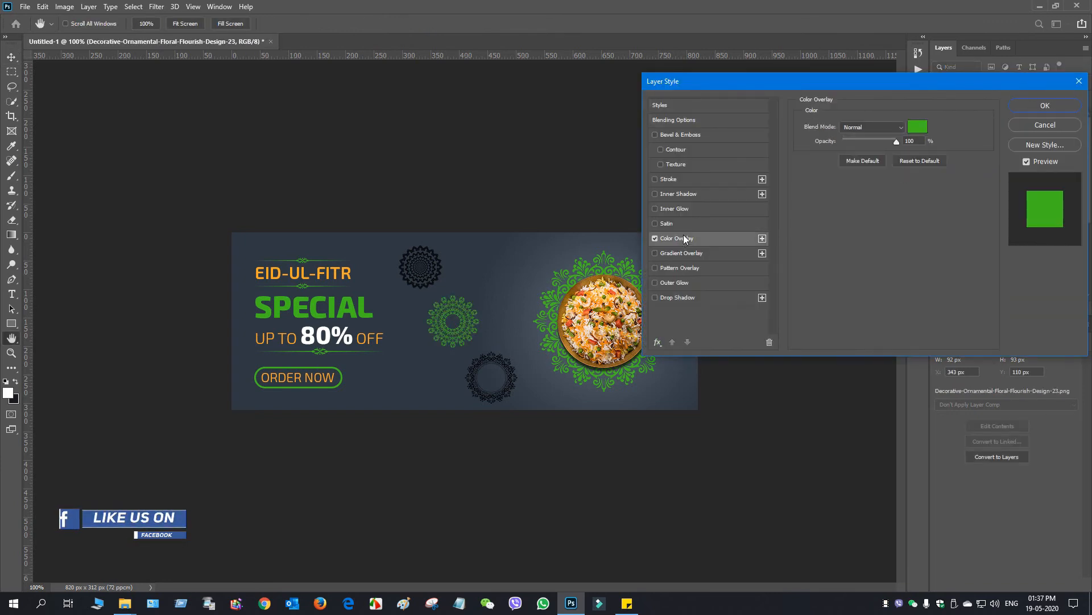
{"action": "left_click", "coordinate": [917, 126]}
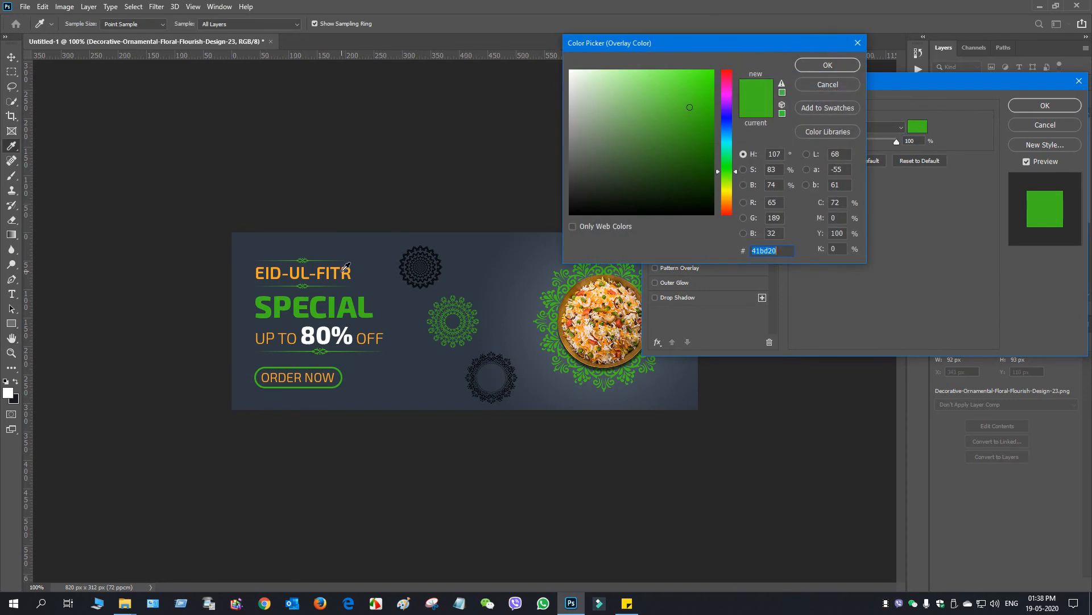
{"action": "left_click", "coordinate": [342, 270]}
{"action": "left_click", "coordinate": [845, 67]}
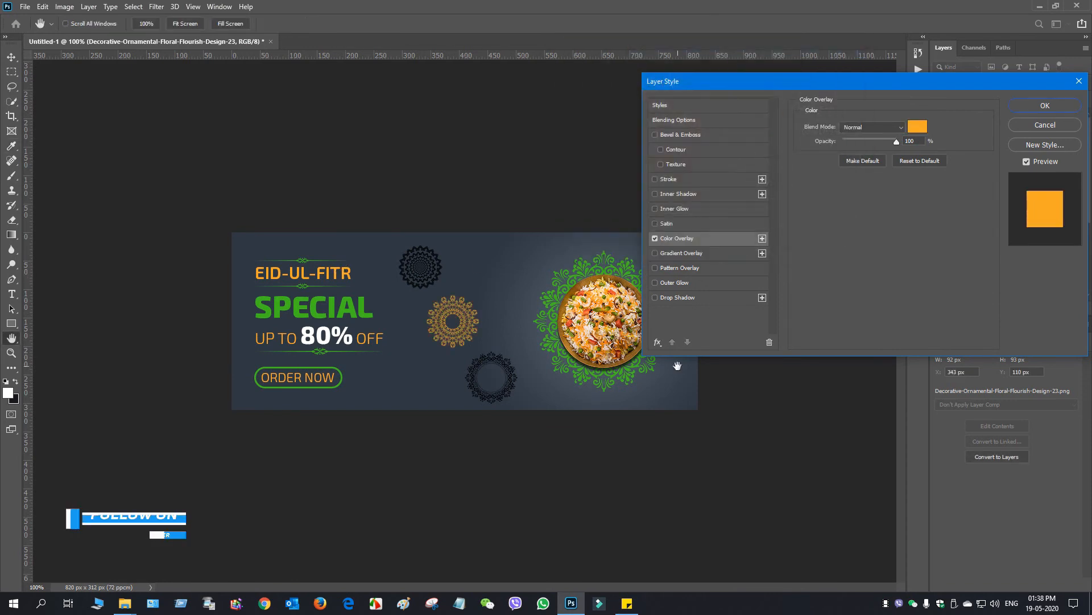
{"action": "left_click", "coordinate": [1047, 106]}
Step: Apply a Color Overlay to the lowest of the three ornaments in the white sampled from the 80% text
{"action": "left_click", "coordinate": [1072, 115]}
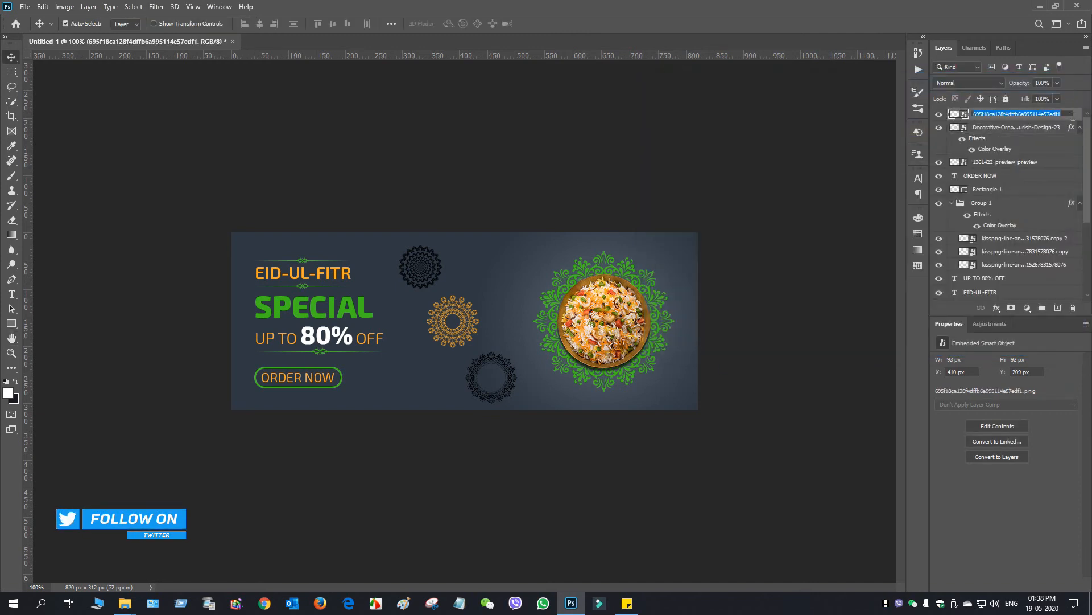
{"action": "double_click", "coordinate": [1072, 115]}
{"action": "left_click", "coordinate": [671, 239]}
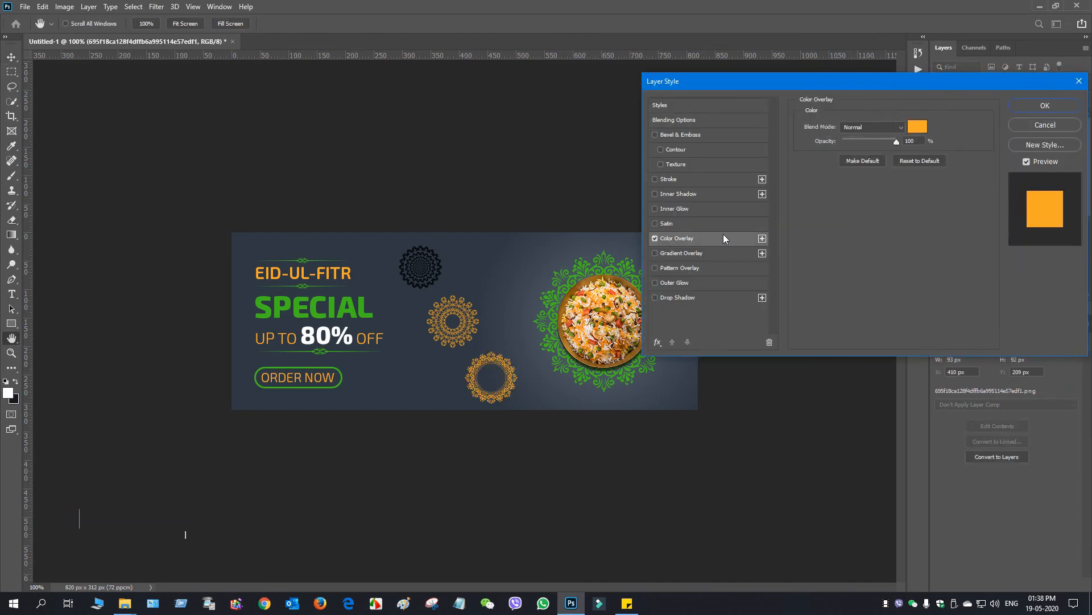
{"action": "left_click", "coordinate": [914, 126]}
{"action": "left_click", "coordinate": [327, 337]}
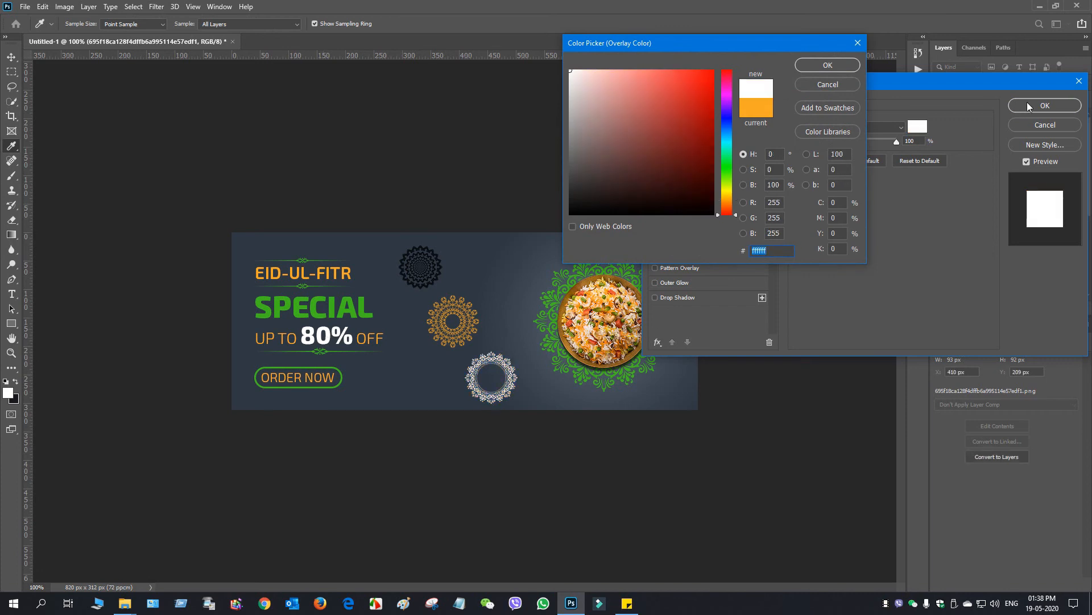
{"action": "left_click", "coordinate": [828, 65]}
{"action": "left_click", "coordinate": [1045, 105]}
Step: Apply a Color Overlay to the uppermost ornament in a red sampled from the biryani, made slightly brighter and more saturated
{"action": "double_click", "coordinate": [1053, 183]}
{"action": "left_click", "coordinate": [690, 242]}
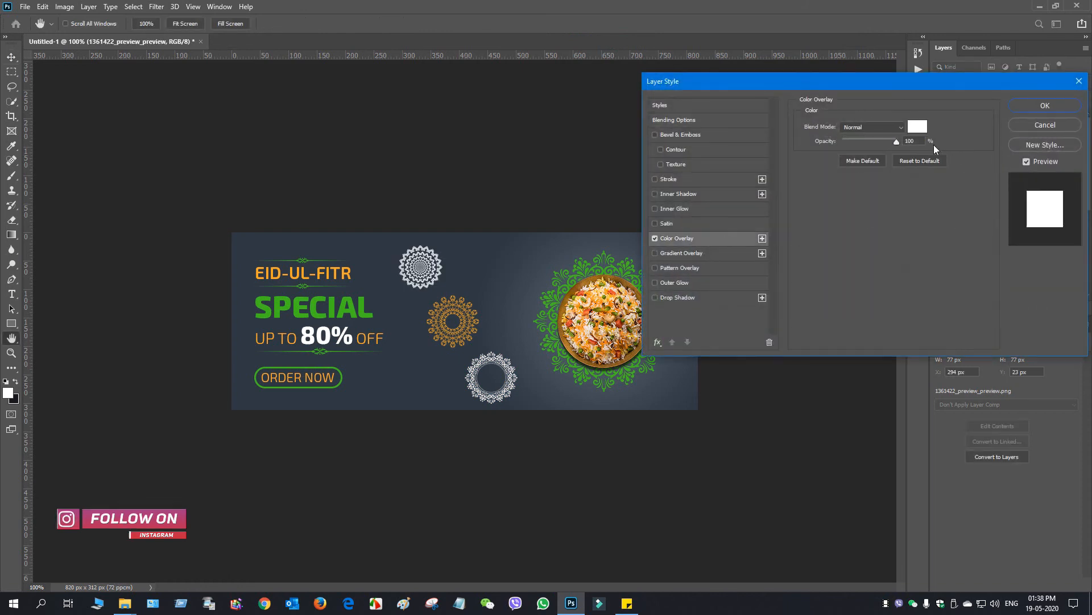
{"action": "left_click", "coordinate": [917, 127]}
{"action": "left_click", "coordinate": [590, 311]}
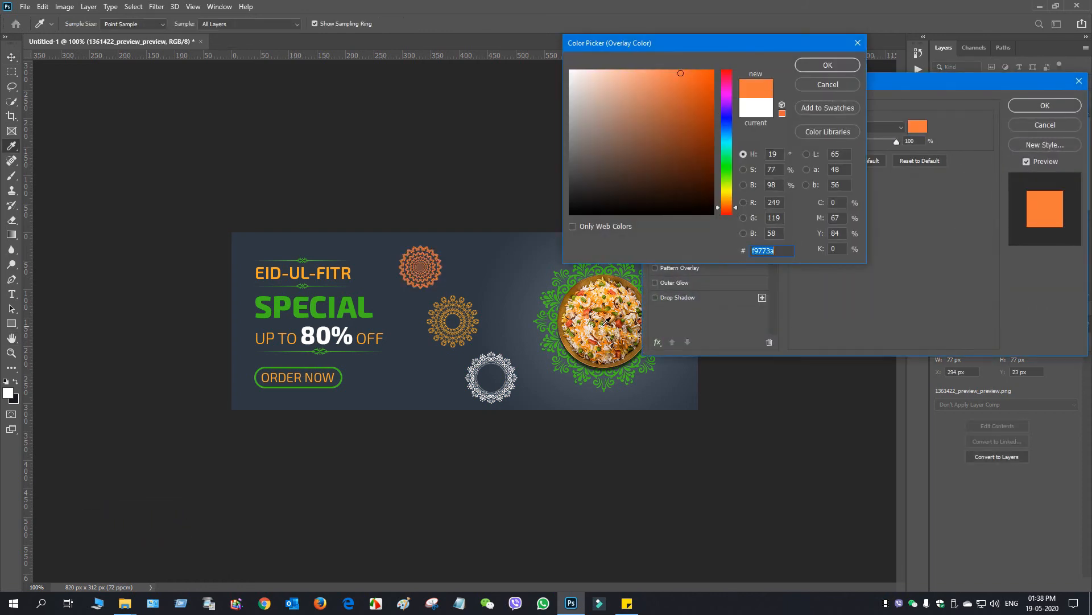
{"action": "left_click", "coordinate": [624, 320]}
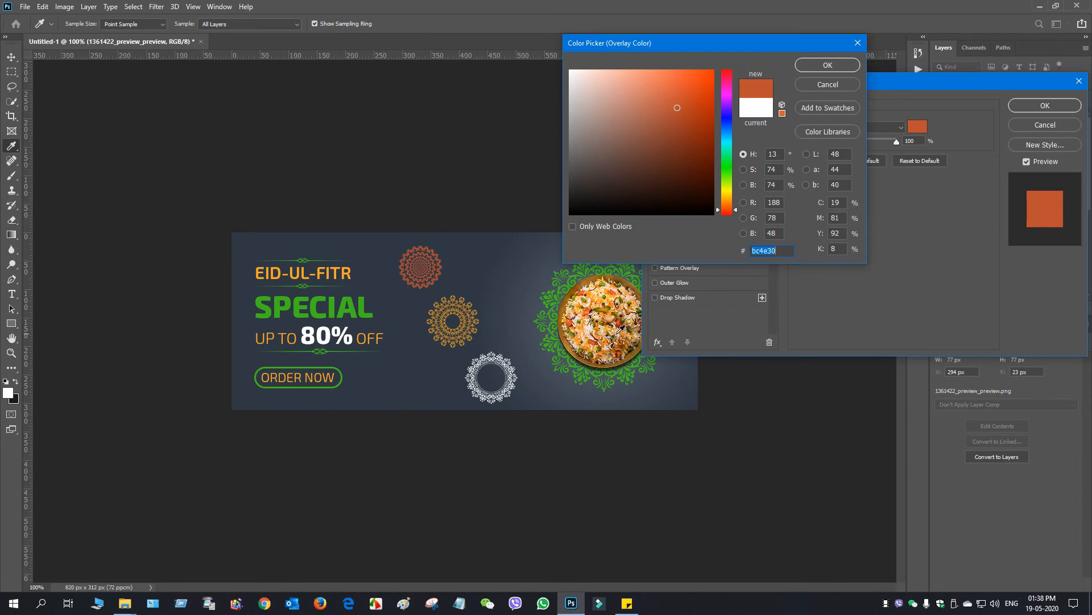
{"action": "left_click", "coordinate": [613, 363]}
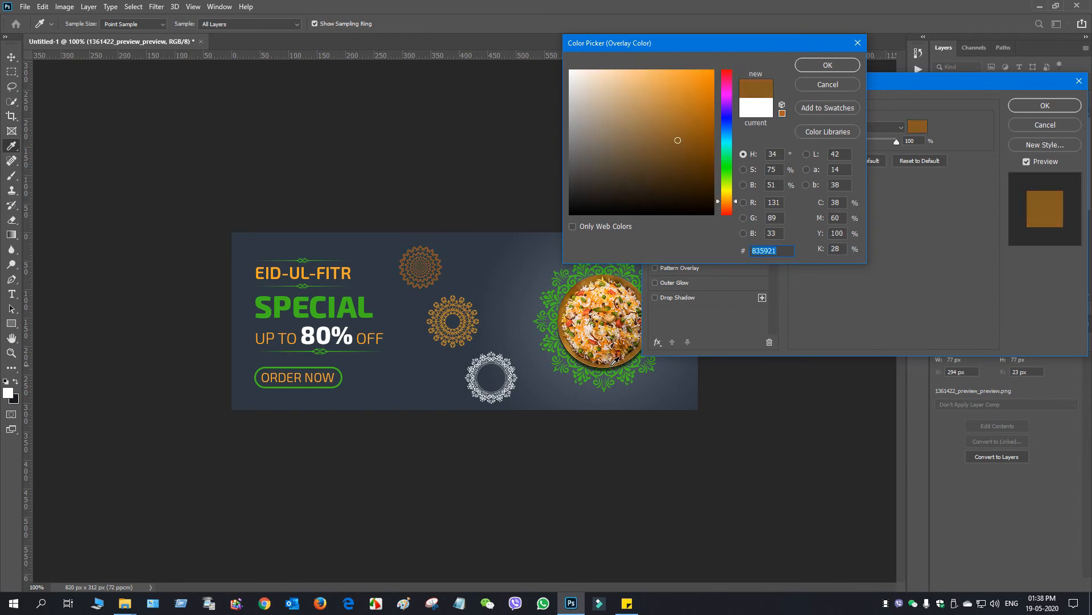
{"action": "left_click", "coordinate": [587, 334]}
{"action": "left_click", "coordinate": [589, 309]}
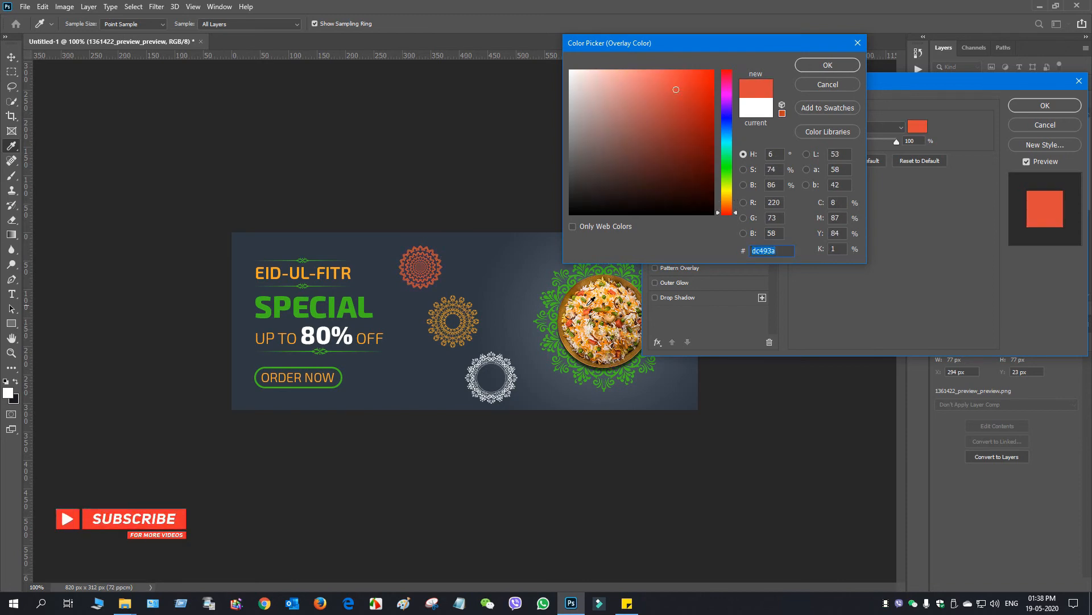
{"action": "left_click_drag", "start_coordinate": [687, 86], "coordinate": [692, 83]}
{"action": "left_click", "coordinate": [840, 62]}
{"action": "left_click", "coordinate": [1056, 103]}
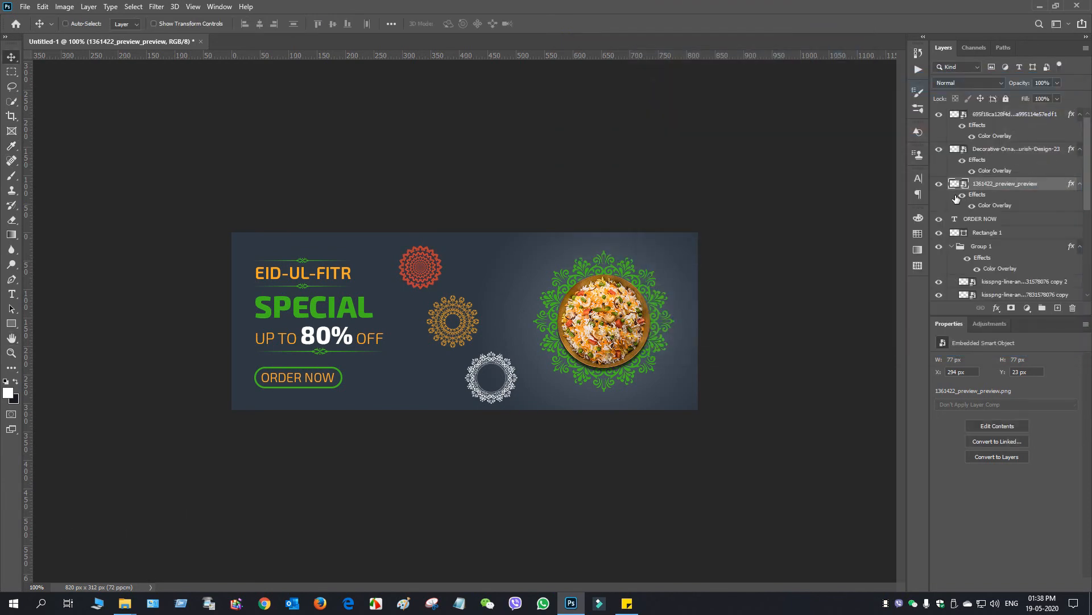
Step: Scale the red ornament up to about 85 x 85 px at X 294 px, Y 19 px
{"action": "key", "text": "ctrl+t"}
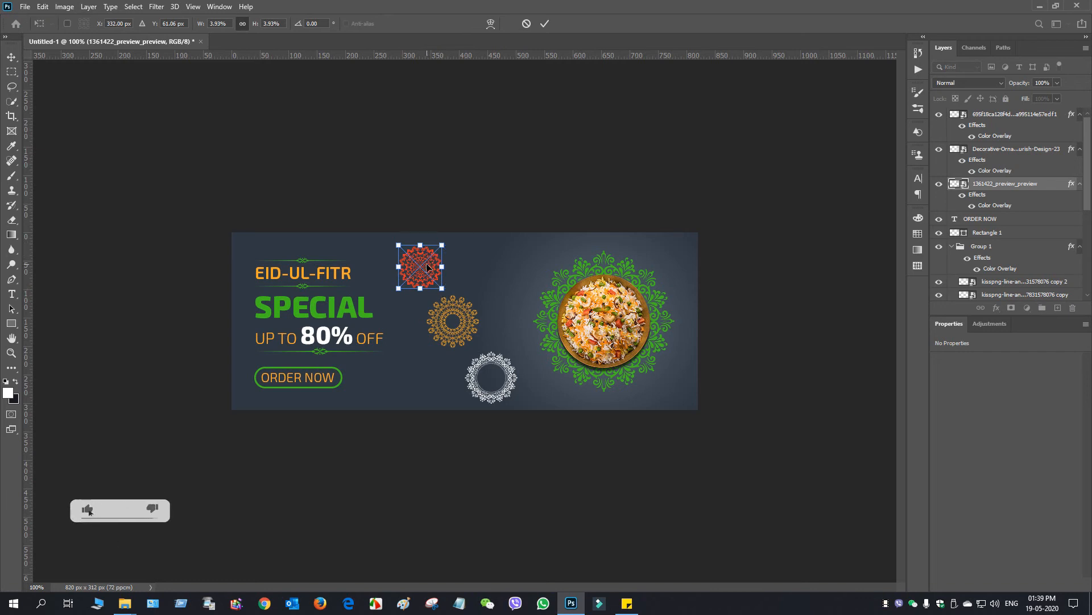
{"action": "left_click_drag", "start_coordinate": [442, 288], "coordinate": [421, 265]}
{"action": "left_click", "coordinate": [545, 25]}
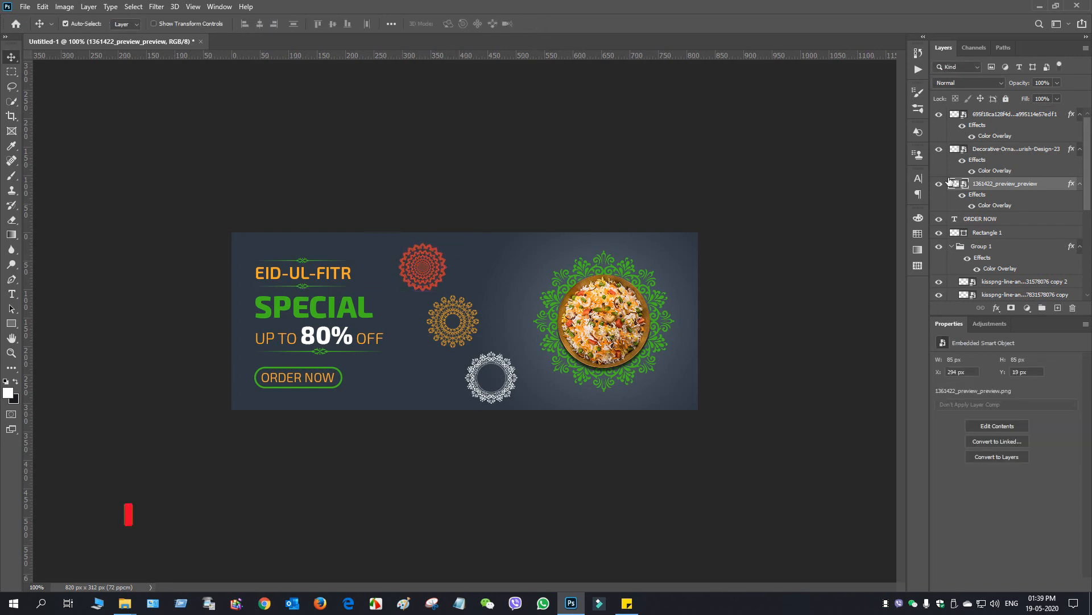
Step: Shift the orange middle ornament slightly to the right and down between the other two ornaments
{"action": "left_click", "coordinate": [445, 328]}
{"action": "left_click_drag", "start_coordinate": [444, 327], "coordinate": [447, 334]}
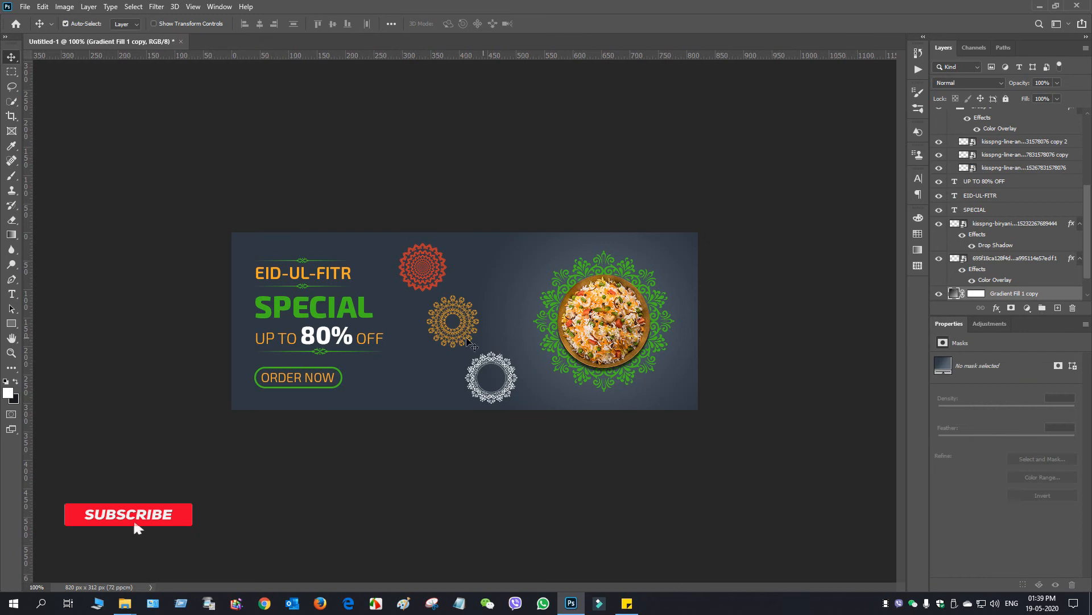
{"action": "scroll", "coordinate": [1056, 180], "scroll_direction": "up", "scroll_amount": 5}
{"action": "left_click", "coordinate": [1035, 152]}
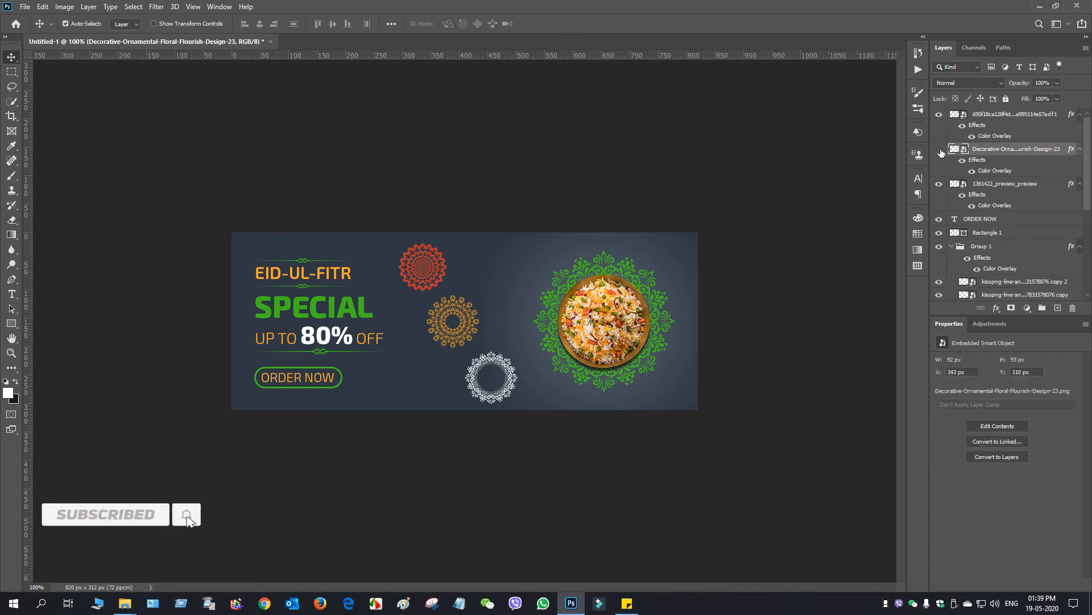
{"action": "left_click", "coordinate": [476, 319]}
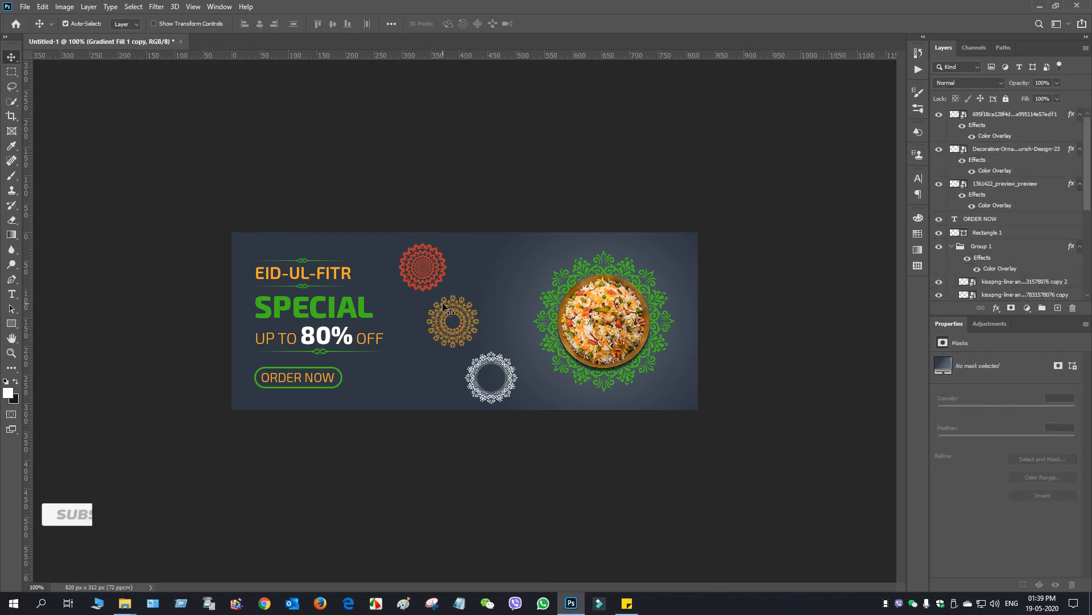
{"action": "left_click", "coordinate": [468, 316]}
{"action": "left_click_drag", "start_coordinate": [468, 316], "coordinate": [474, 319]}
Step: Move the white ornament toward the biryani plate, to about X 433 px, Y 210 px
{"action": "left_click", "coordinate": [1037, 120]}
{"action": "left_click", "coordinate": [514, 373]}
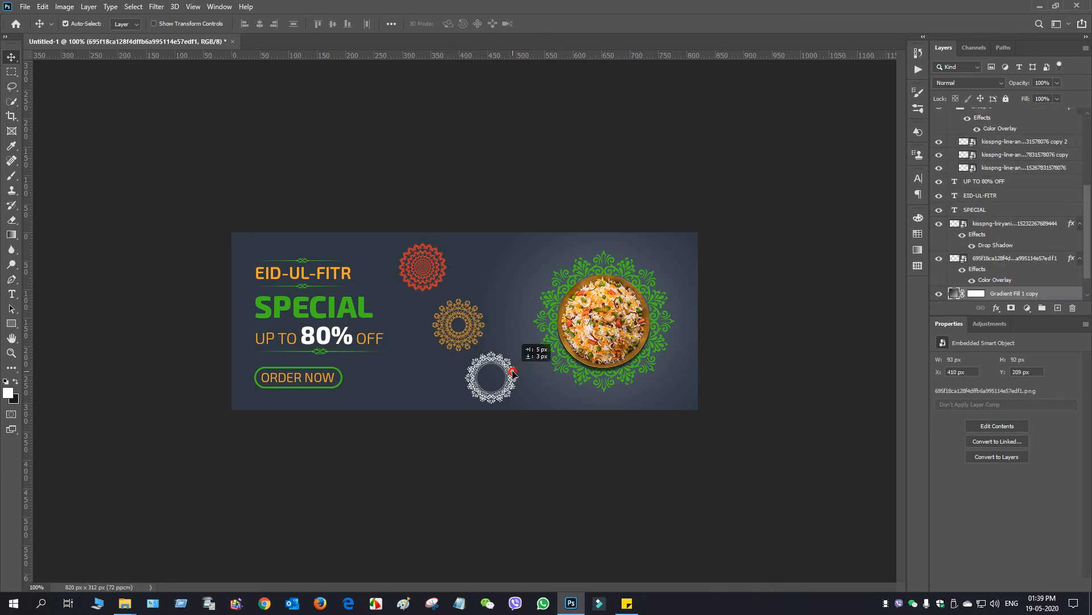
{"action": "scroll", "coordinate": [1033, 136], "scroll_direction": "up", "scroll_amount": 5}
{"action": "left_click", "coordinate": [943, 118]}
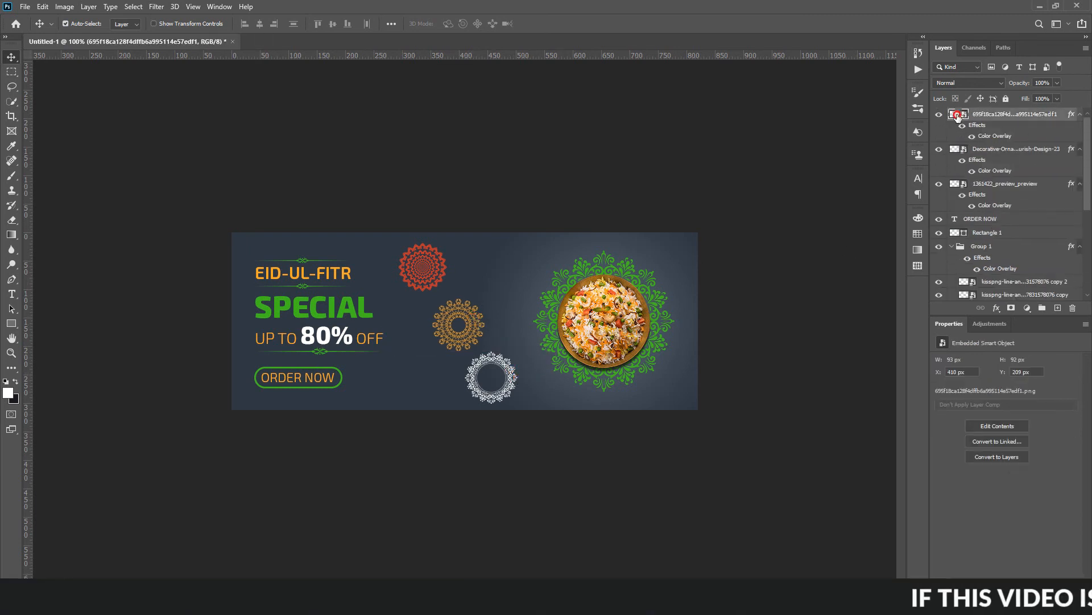
{"action": "left_click_drag", "start_coordinate": [512, 373], "coordinate": [501, 357]}
{"action": "scroll", "coordinate": [970, 207], "scroll_direction": "up", "scroll_amount": 4}
{"action": "left_click", "coordinate": [479, 367]}
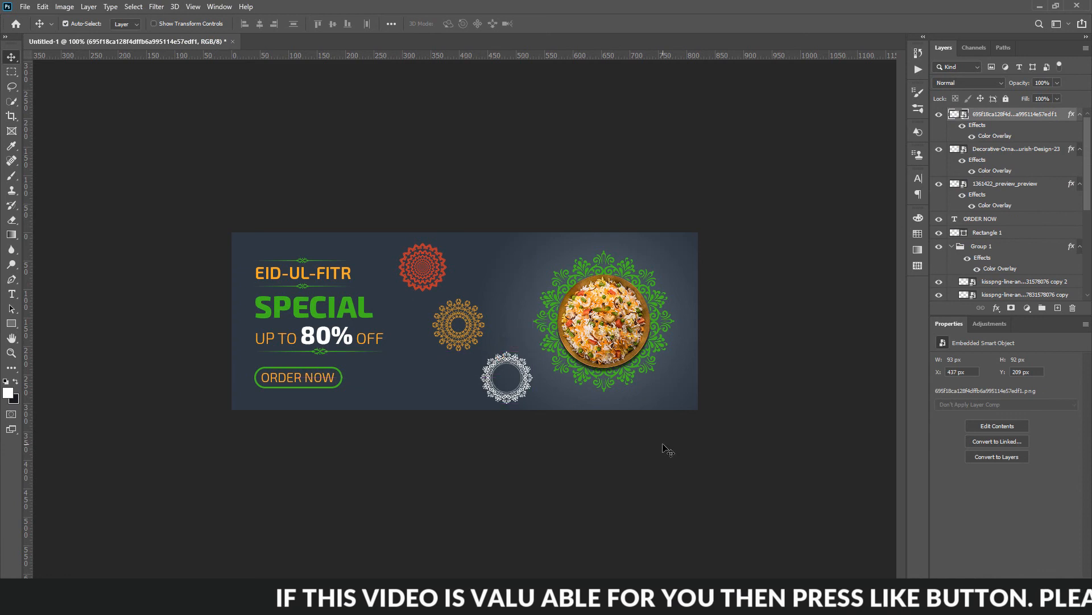
{"action": "key", "text": "Left"}
{"action": "key", "text": "Left"}
{"action": "key", "text": "Left"}
{"action": "key", "text": "Left"}
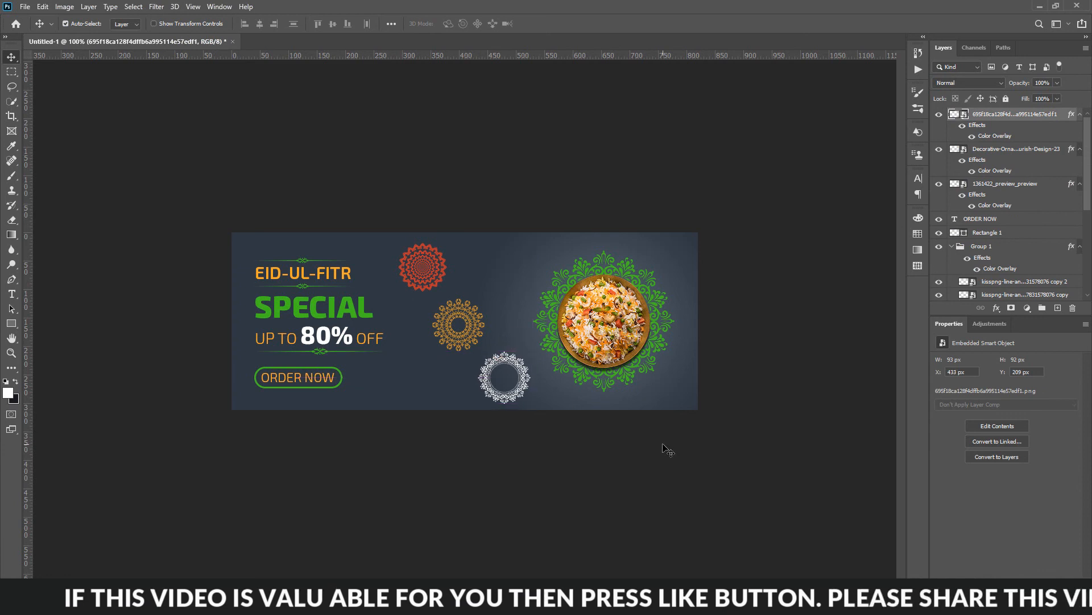
{"action": "key", "text": "Down"}
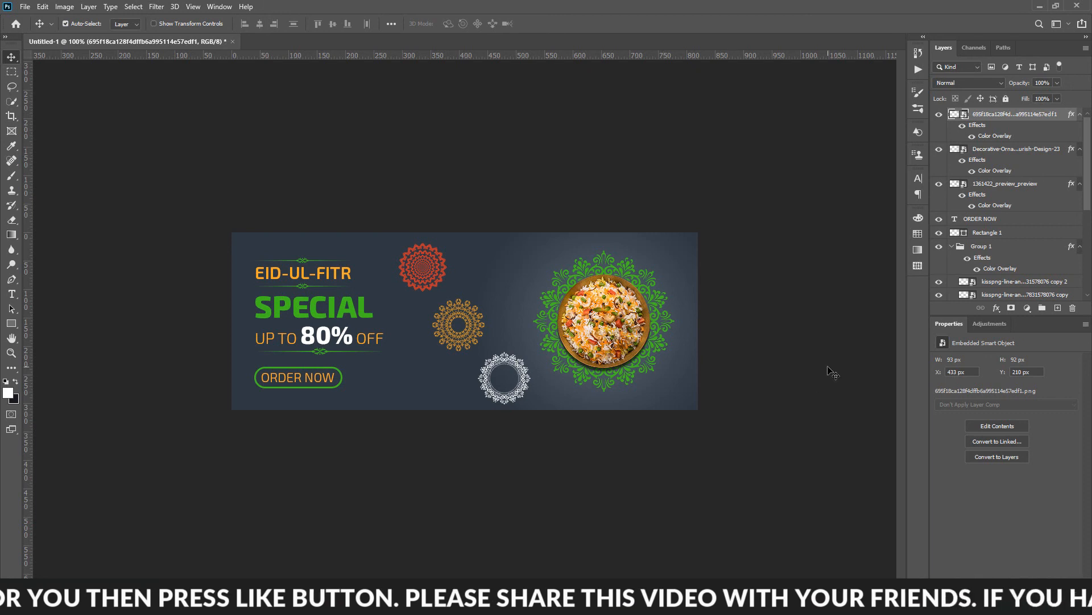
Step: Group the three ornament layers and set the group's opacity to 87% and fill to 28%
{"action": "left_click", "coordinate": [1021, 185], "text": "ctrl"}
{"action": "left_click", "coordinate": [1022, 185]}
{"action": "left_click", "coordinate": [1028, 149], "text": "ctrl"}
{"action": "left_click", "coordinate": [1038, 116], "text": "ctrl"}
{"action": "key", "text": "ctrl+g"}
{"action": "left_click_drag", "start_coordinate": [1024, 99], "coordinate": [983, 94]}
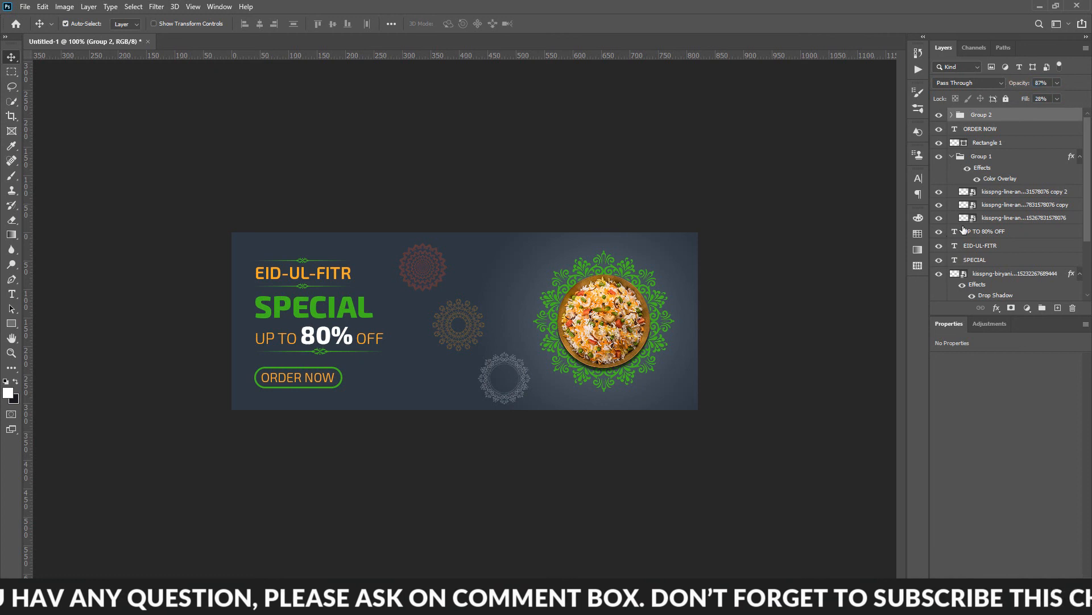
Step: Hide the ornament group and delete the duplicate background layer Gradient Fill 1 copy
{"action": "left_click", "coordinate": [939, 115]}
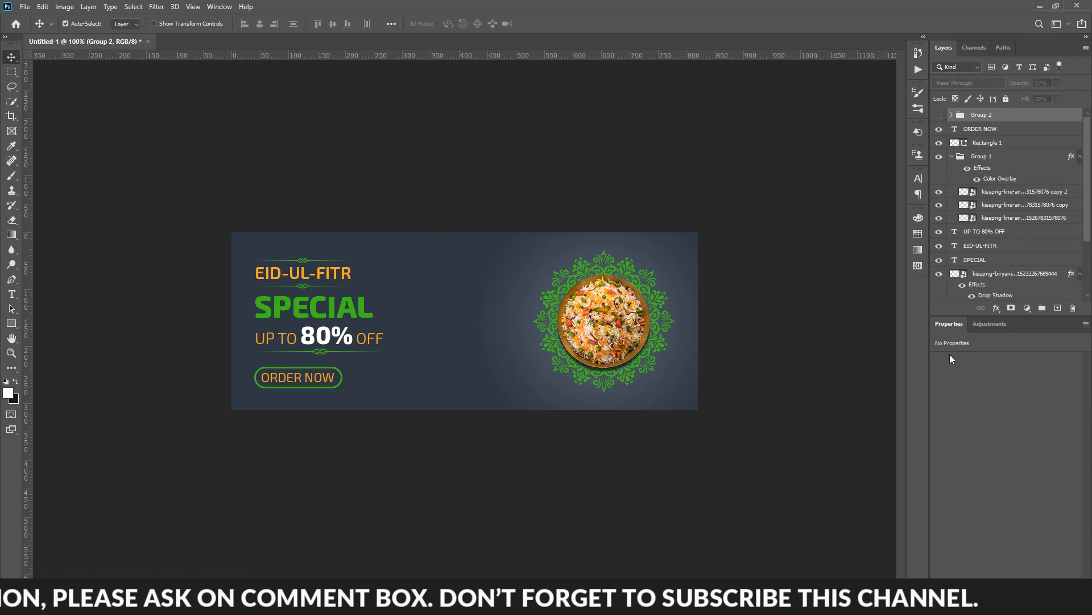
{"action": "scroll", "coordinate": [1001, 256], "scroll_direction": "down", "scroll_amount": 3}
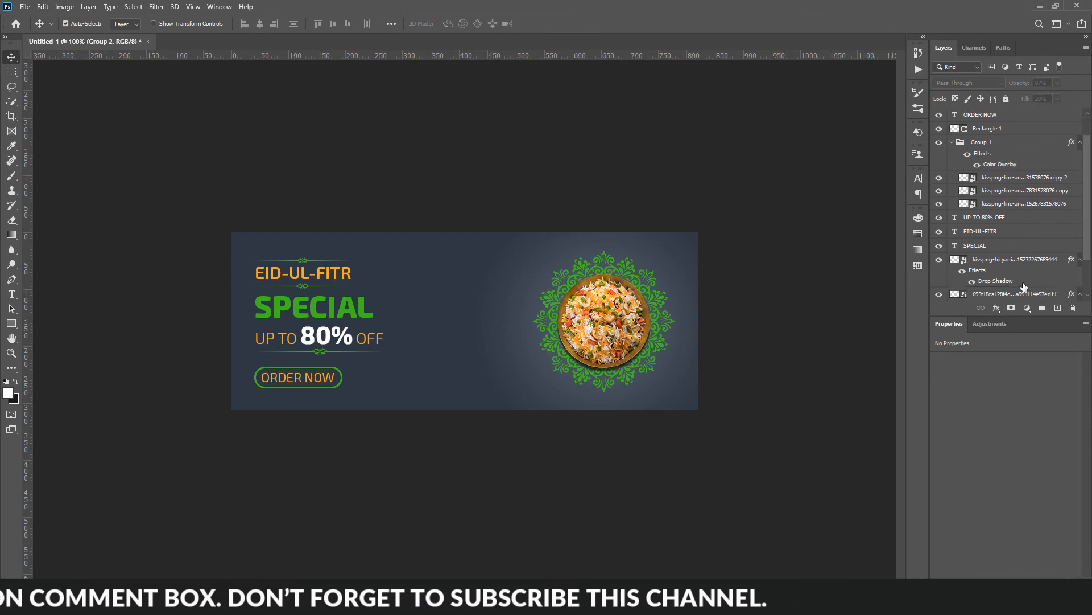
{"action": "left_click", "coordinate": [988, 268]}
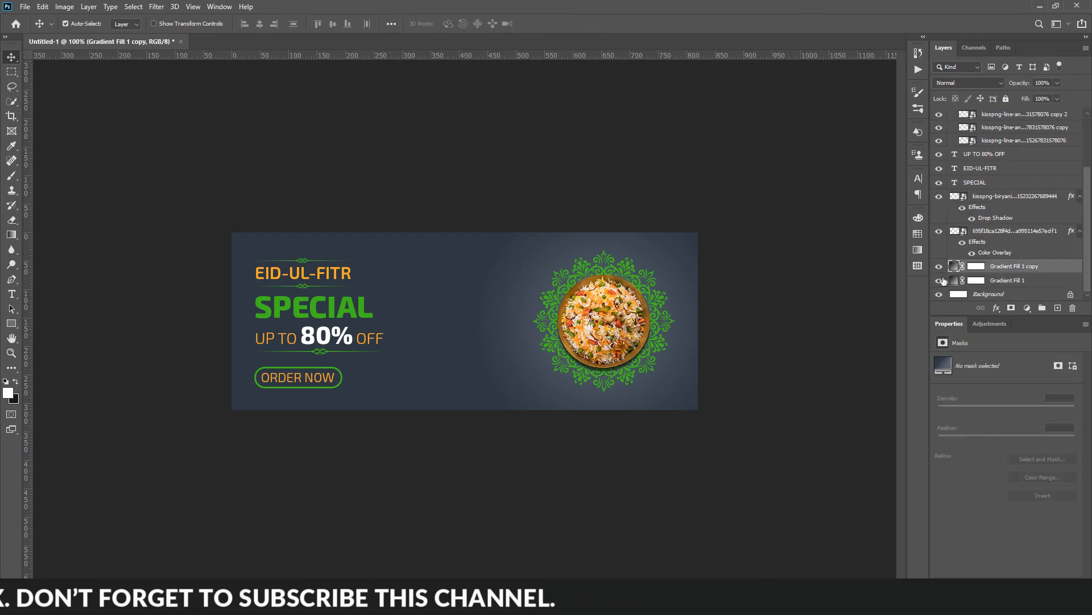
{"action": "left_click", "coordinate": [939, 267]}
{"action": "left_click", "coordinate": [939, 267]}
{"action": "key", "text": "alt+bracketright"}
{"action": "left_click", "coordinate": [1063, 266]}
{"action": "right_click", "coordinate": [1063, 266]}
{"action": "left_click", "coordinate": [979, 190]}
{"action": "left_click", "coordinate": [494, 226]}
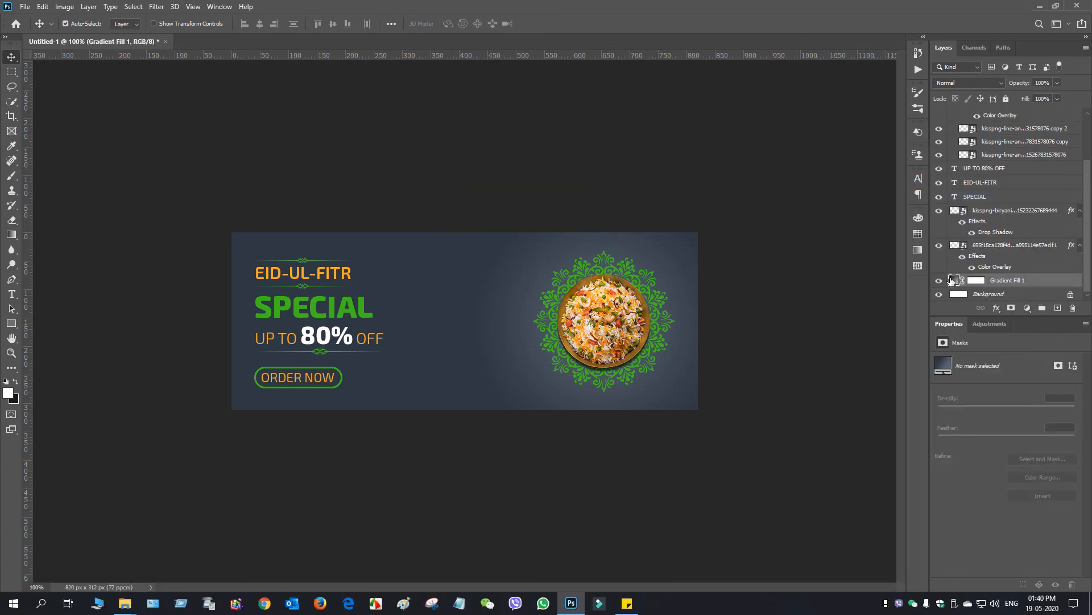
{"action": "double_click", "coordinate": [951, 280]}
{"action": "left_click", "coordinate": [913, 221]}
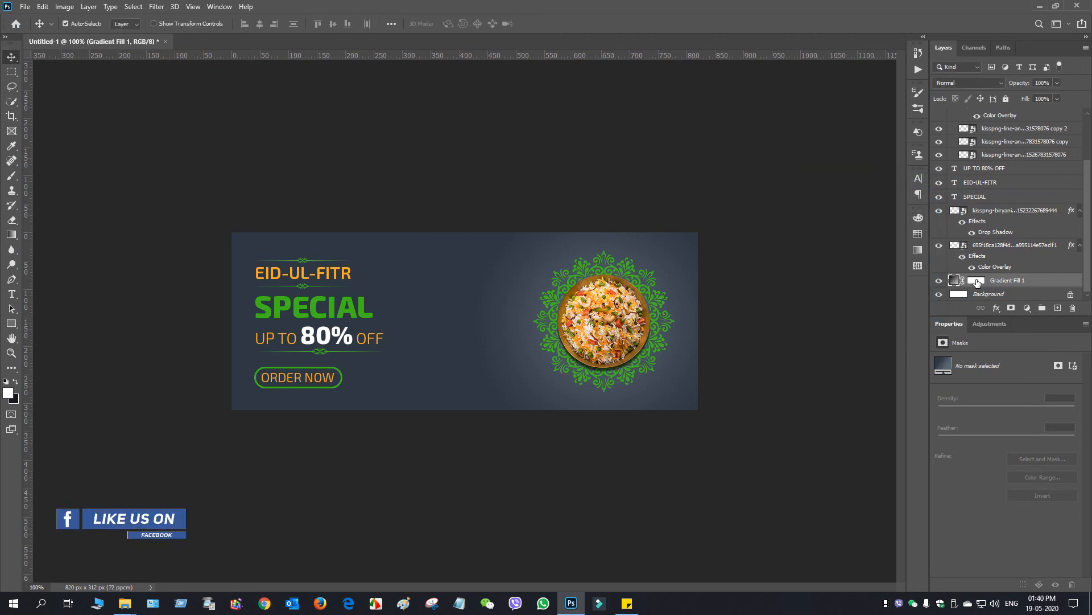
{"action": "left_click", "coordinate": [976, 280]}
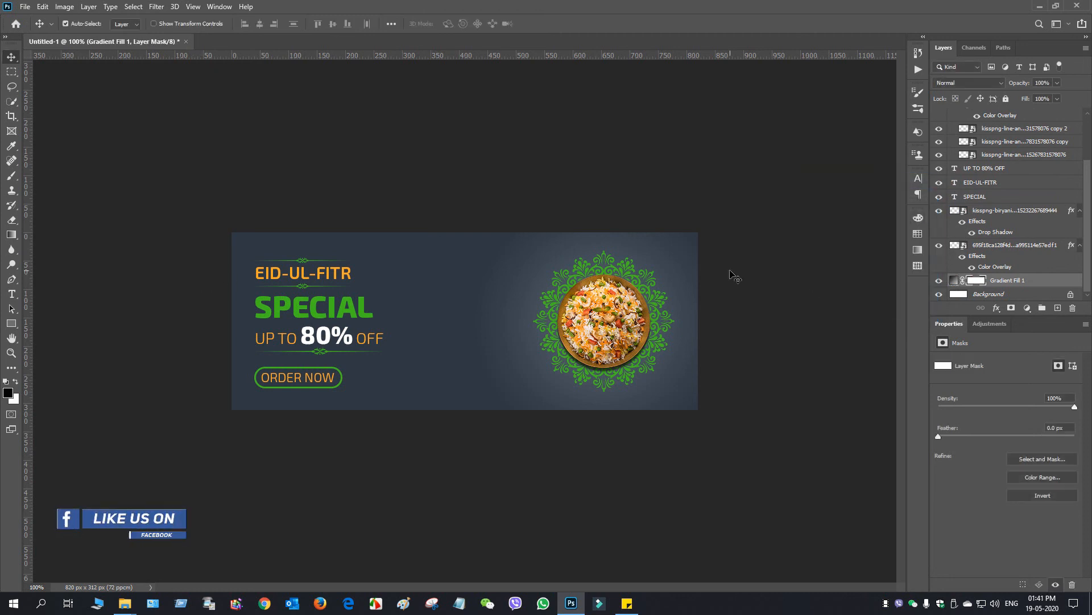
Step: On a new layer above Gradient Fill 1, draw a closed slanted-edge pen path about 516 x 345 px around the banner's text side
{"action": "left_click", "coordinate": [1058, 308]}
{"action": "key", "text": "x"}
{"action": "left_click", "coordinate": [11, 279]}
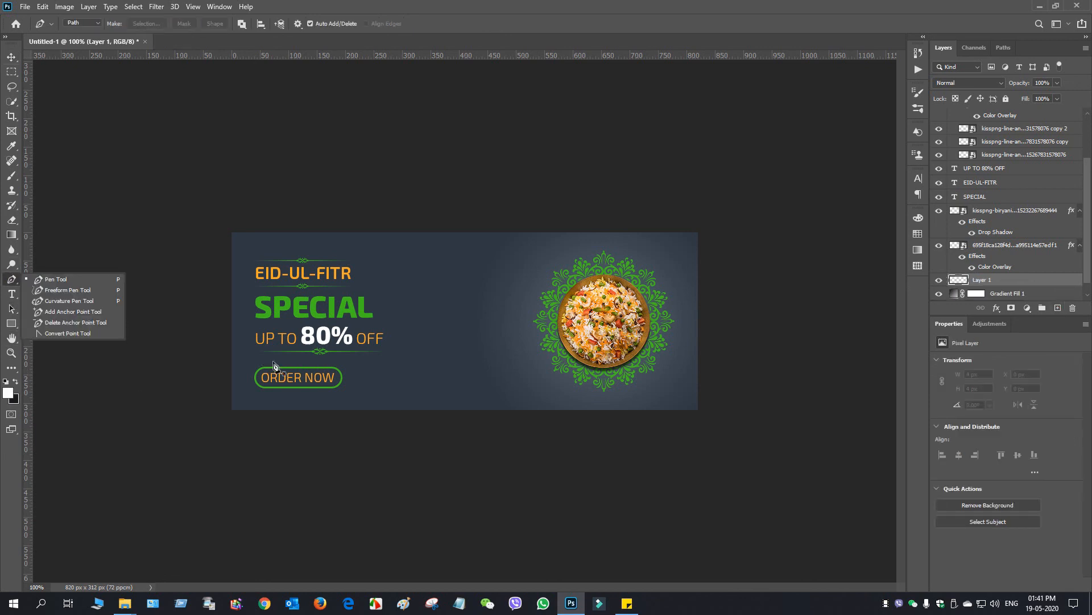
{"action": "left_click", "coordinate": [389, 415]}
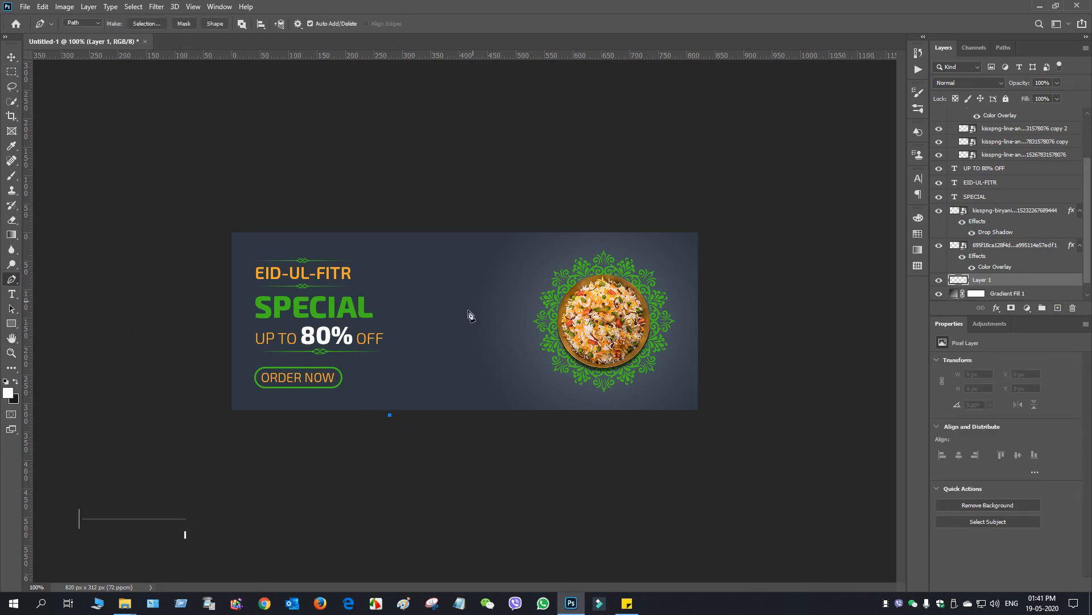
{"action": "left_click", "coordinate": [512, 291]}
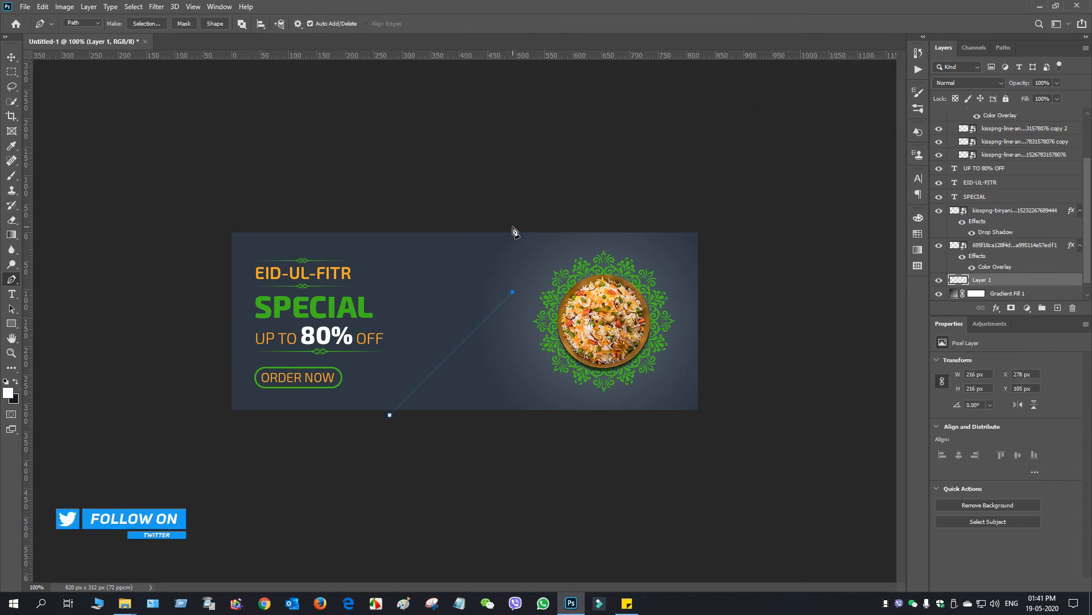
{"action": "key", "text": "ctrl+z"}
{"action": "left_click", "coordinate": [511, 227]}
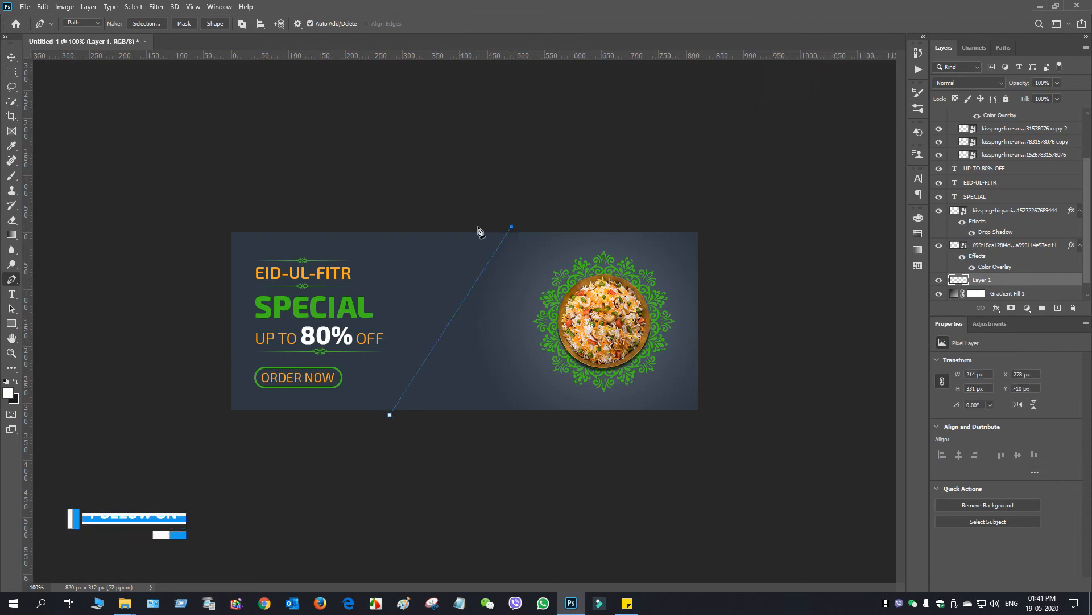
{"action": "left_click", "coordinate": [218, 227]}
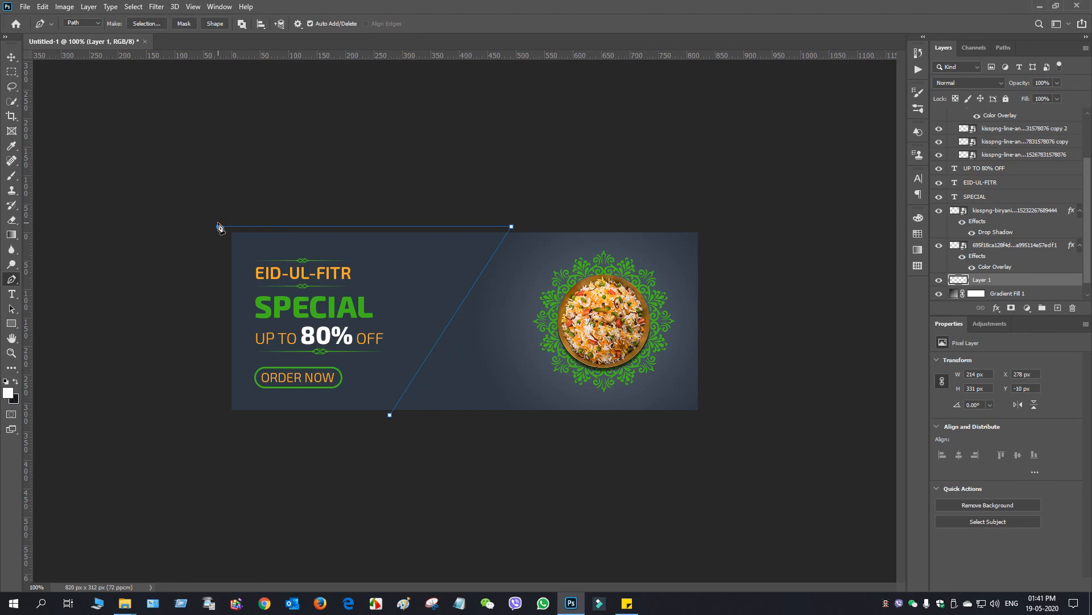
{"action": "left_click", "coordinate": [218, 422]}
{"action": "left_click", "coordinate": [389, 415]}
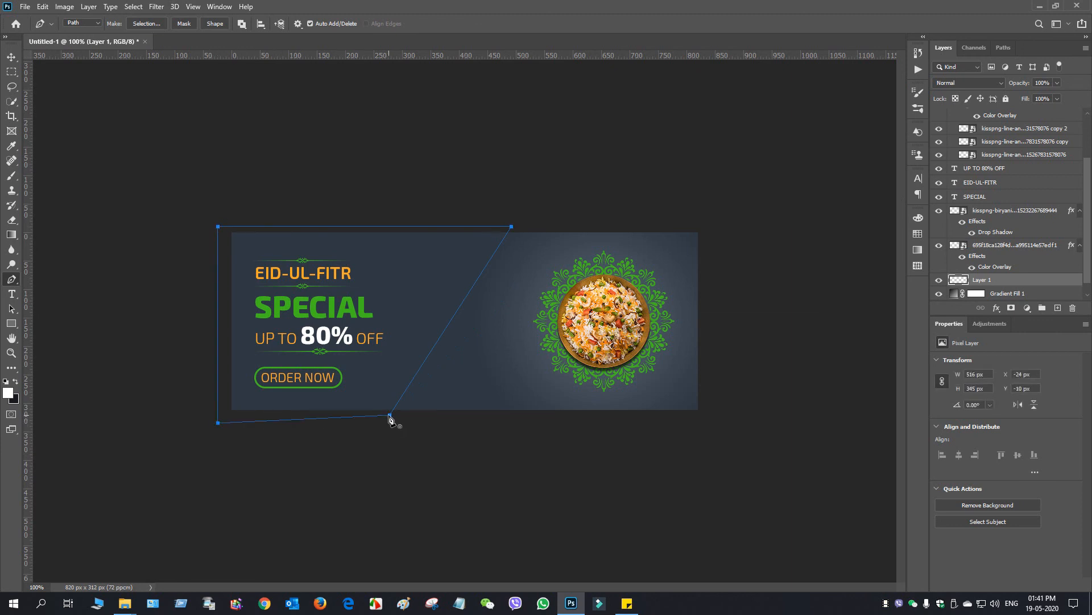
Step: Convert the closed path into a new anti-aliased selection with a feather radius of 0.6 pixels
{"action": "right_click", "coordinate": [407, 285]}
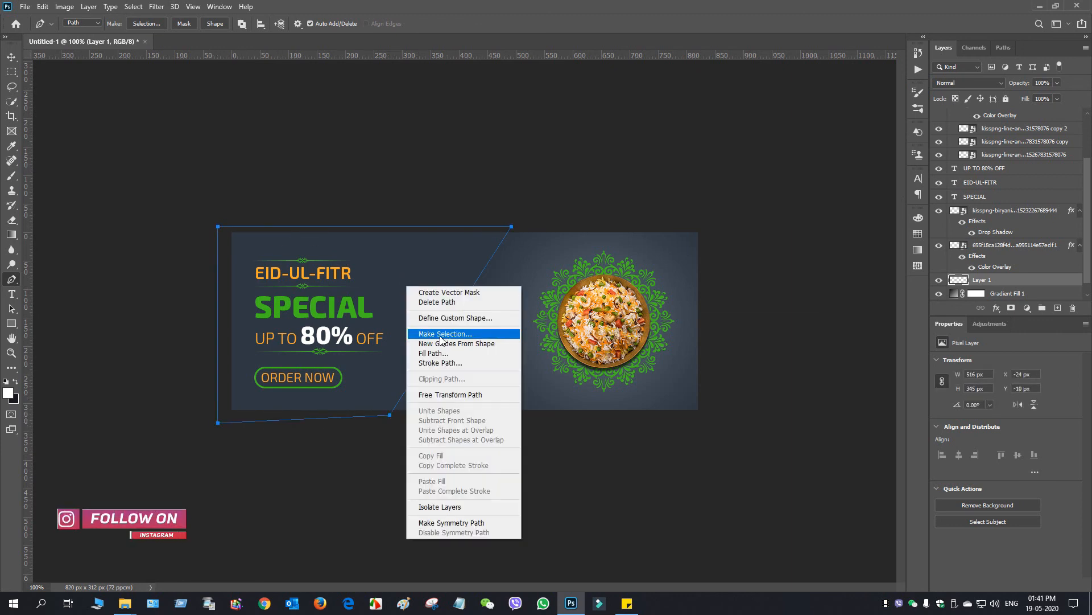
{"action": "left_click", "coordinate": [446, 335]}
{"action": "scroll", "coordinate": [542, 169], "scroll_direction": "up", "scroll_amount": 5}
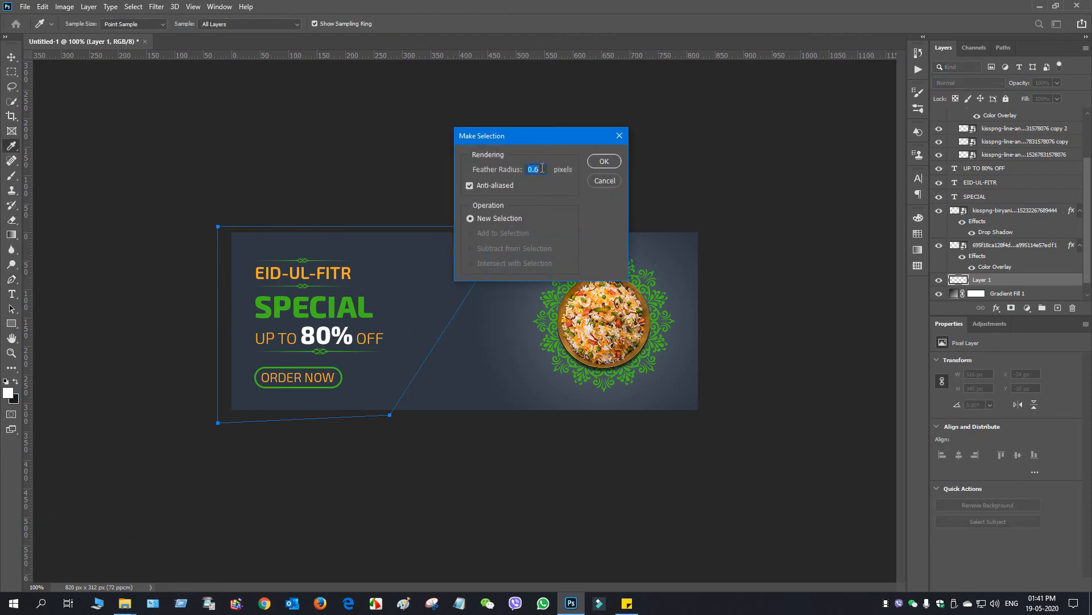
{"action": "left_click", "coordinate": [603, 161]}
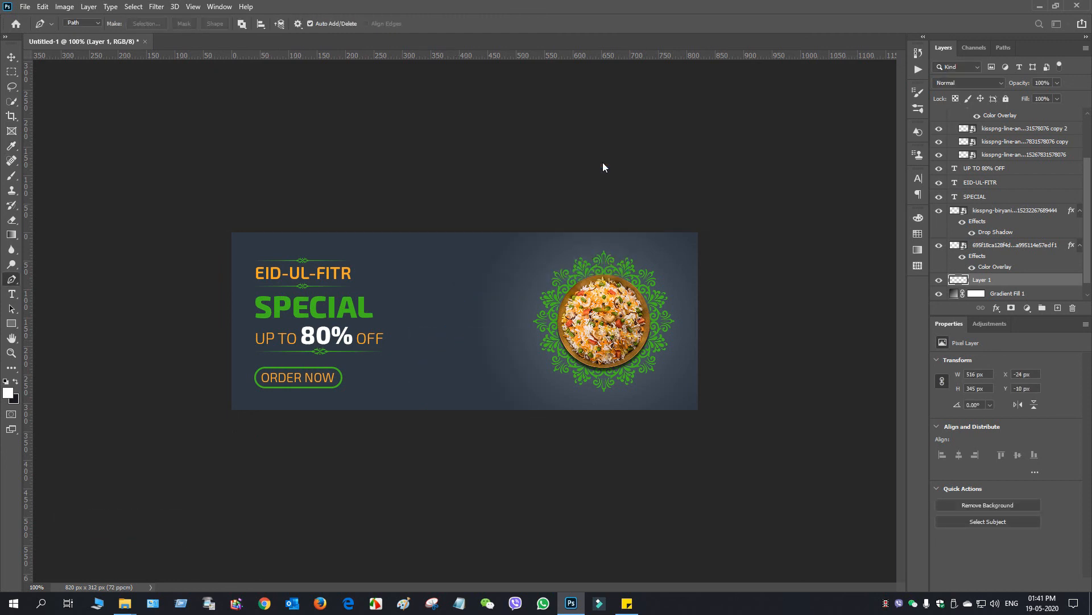
Step: Fill the slanted selection on Layer 1 with black in Normal mode at 79% opacity
{"action": "left_click", "coordinate": [63, 6]}
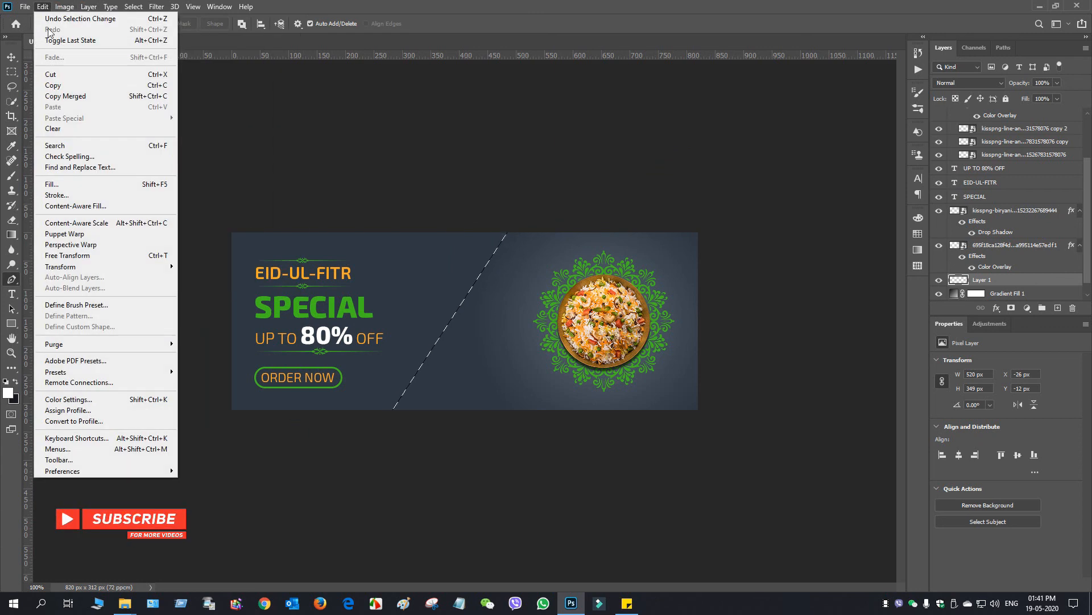
{"action": "left_click", "coordinate": [79, 184]}
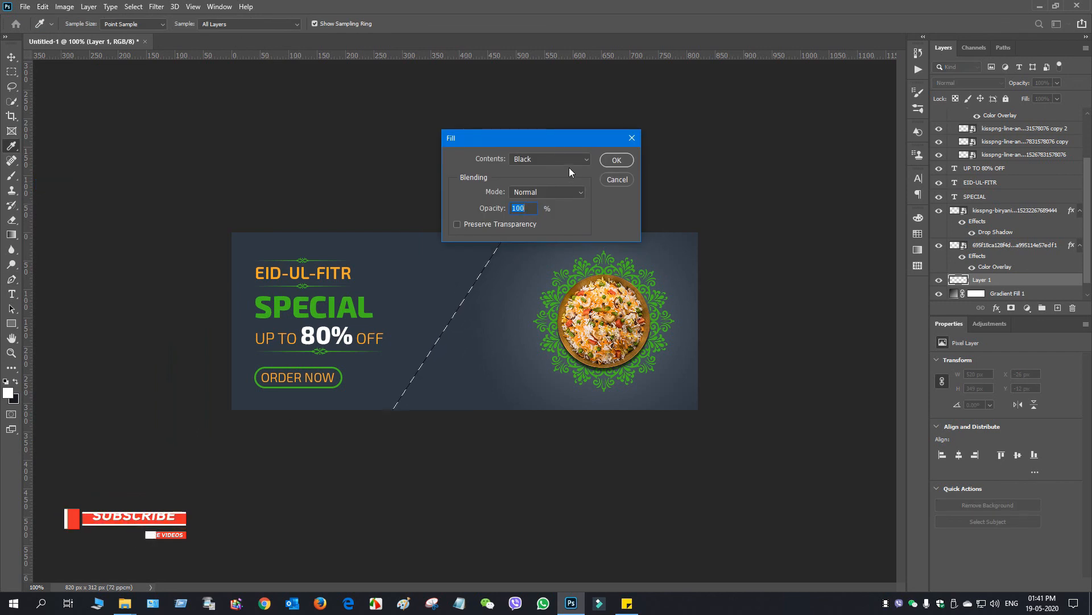
{"action": "left_click", "coordinate": [617, 160]}
{"action": "left_click_drag", "start_coordinate": [494, 208], "coordinate": [481, 209]}
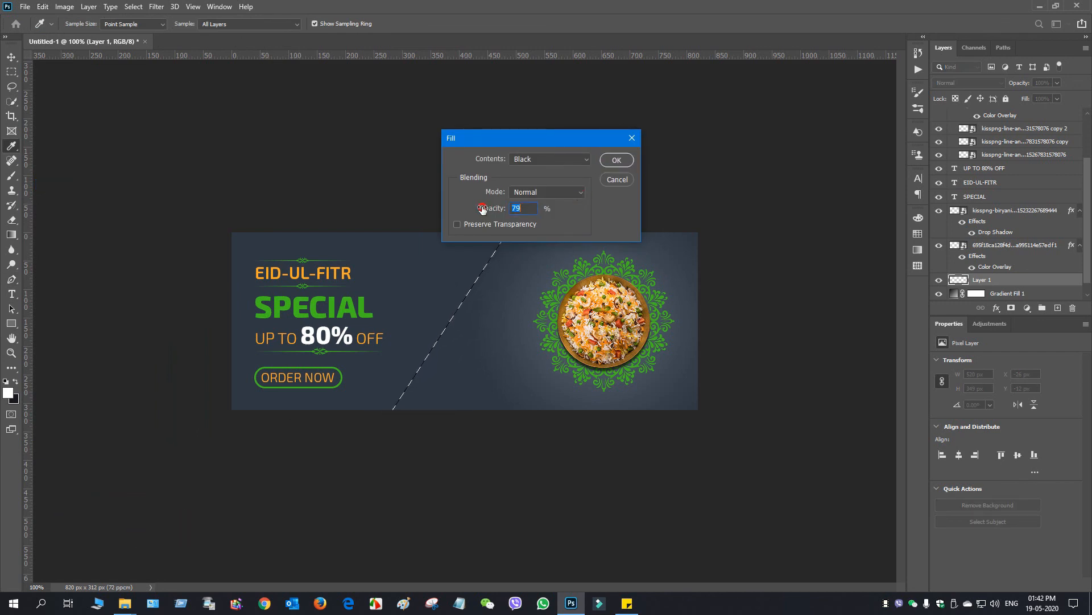
{"action": "left_click", "coordinate": [619, 160]}
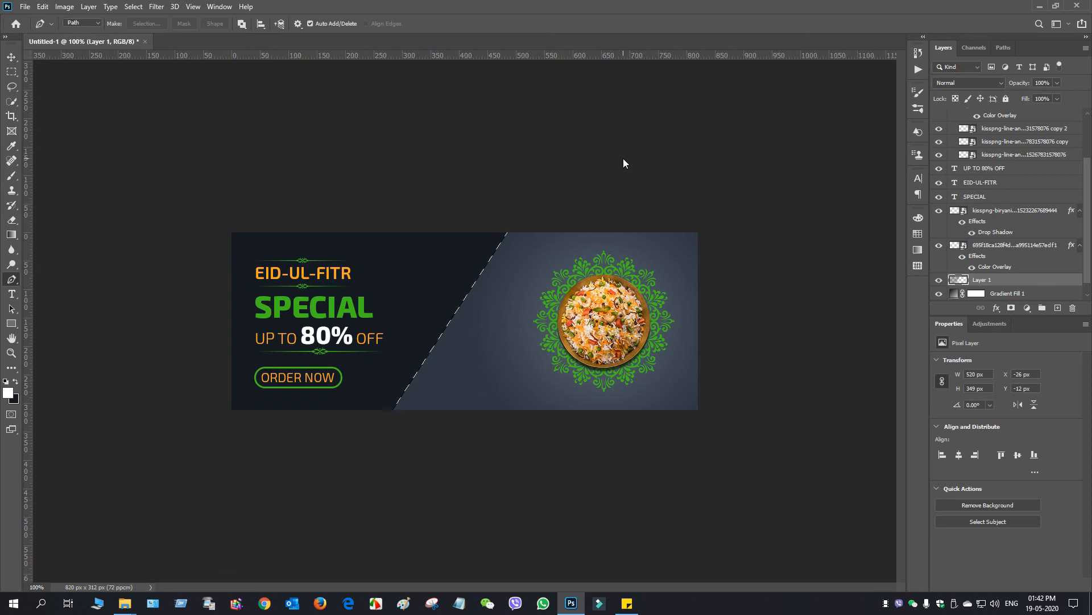
Step: Reduce Layer 1's opacity to 45% and deselect the slanted area
{"action": "left_click_drag", "start_coordinate": [1022, 83], "coordinate": [1005, 84]}
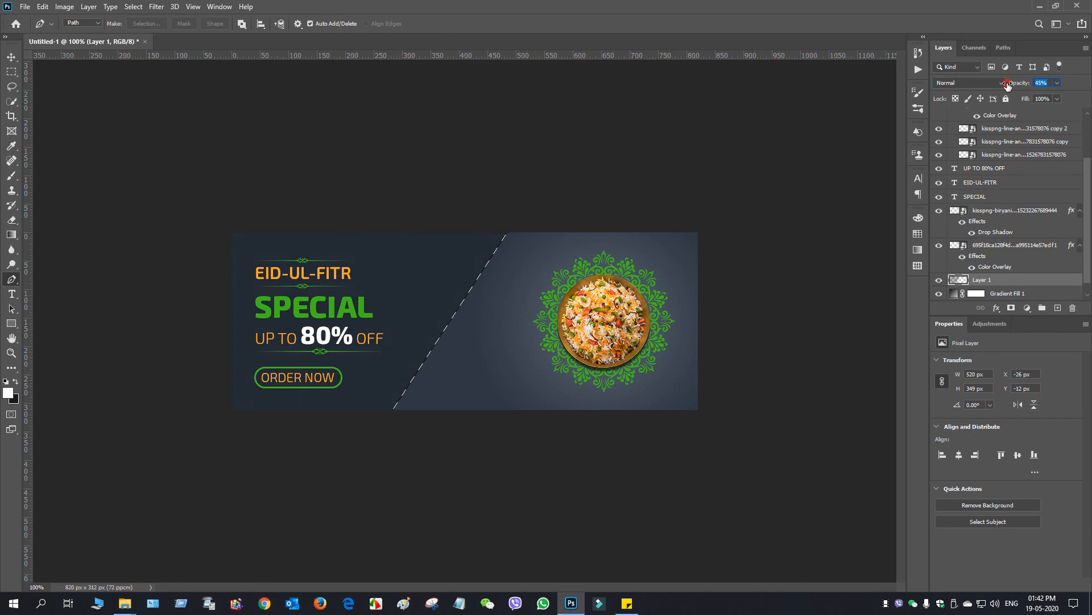
{"action": "left_click", "coordinate": [133, 6]}
{"action": "left_click", "coordinate": [146, 29]}
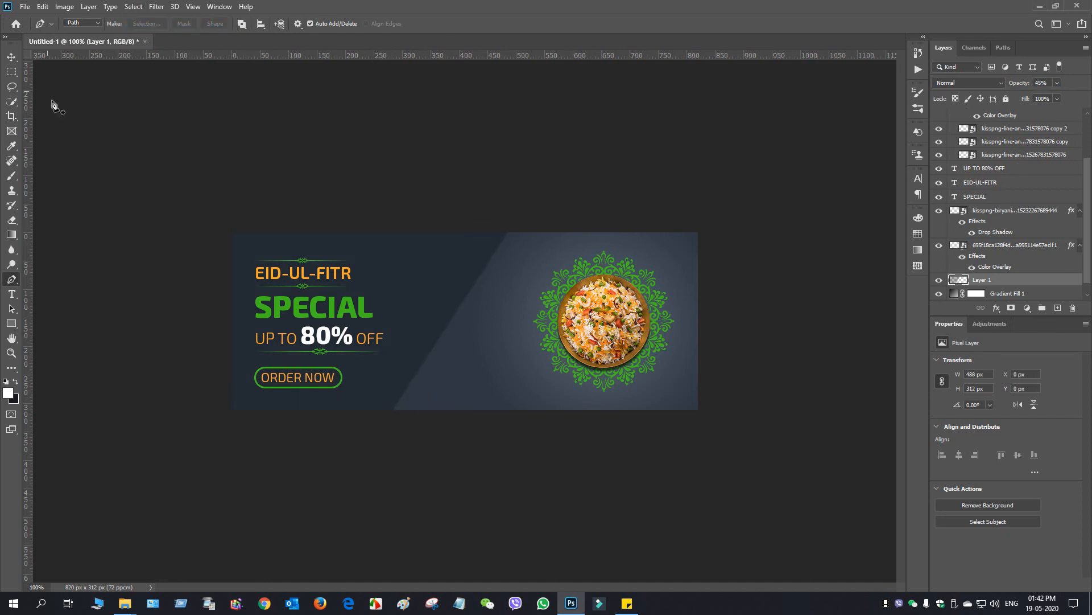
Step: Save the banner to the Desktop as a JPEG named "Eid Special" at quality 12 (Maximum) with Baseline Optimized format
{"action": "left_click", "coordinate": [25, 6]}
{"action": "left_click", "coordinate": [370, 187]}
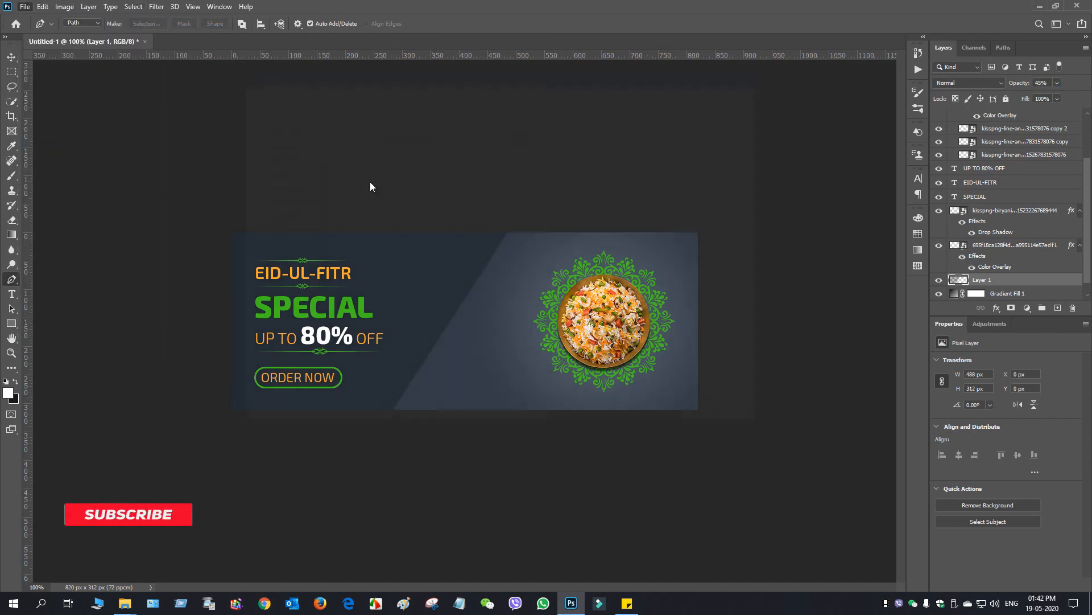
{"action": "key", "text": "ctrl+shift+s"}
{"action": "left_click", "coordinate": [504, 325]}
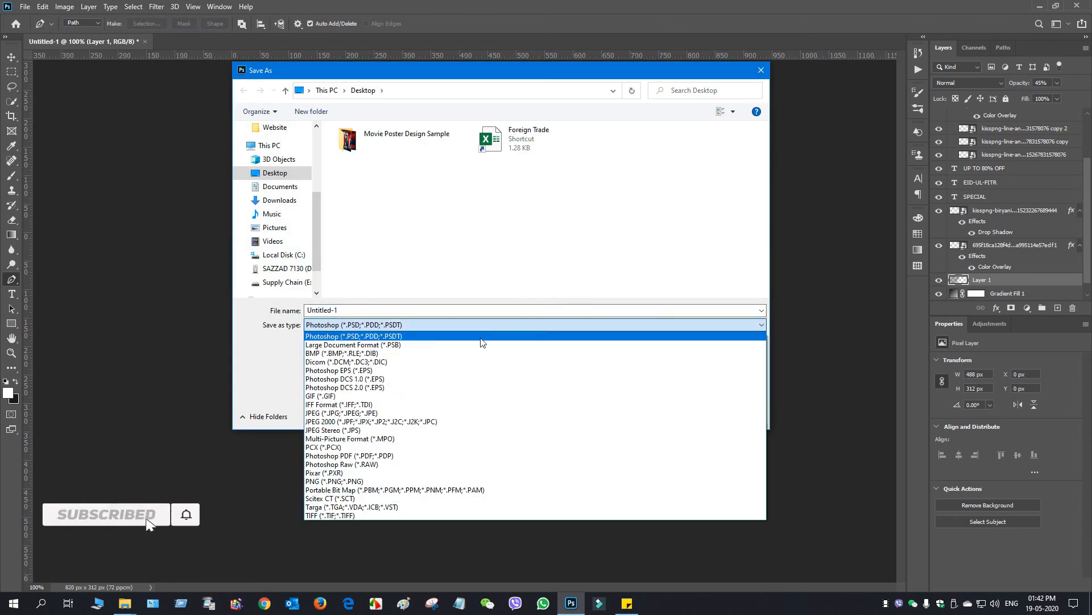
{"action": "left_click", "coordinate": [375, 412]}
{"action": "left_click", "coordinate": [381, 309]}
{"action": "type", "text": "E"}
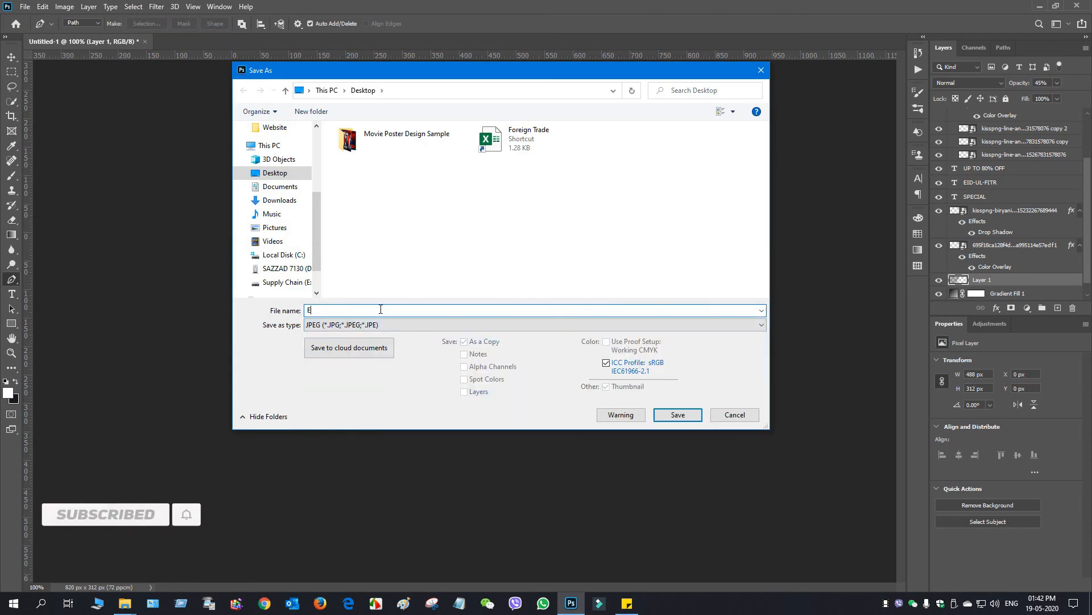
{"action": "type", "text": "id Special"}
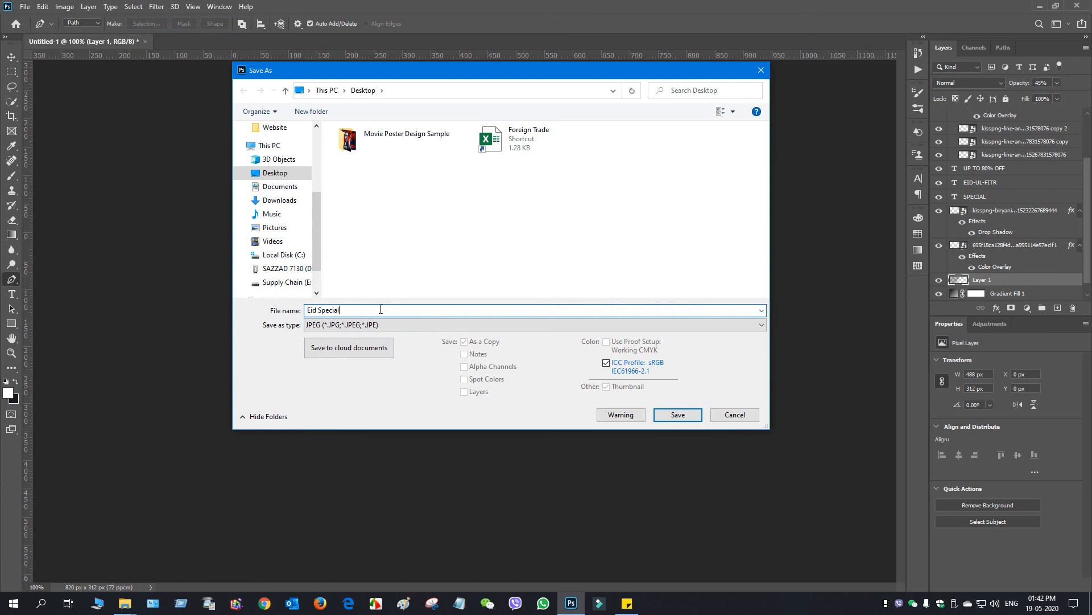
{"action": "left_click", "coordinate": [678, 415]}
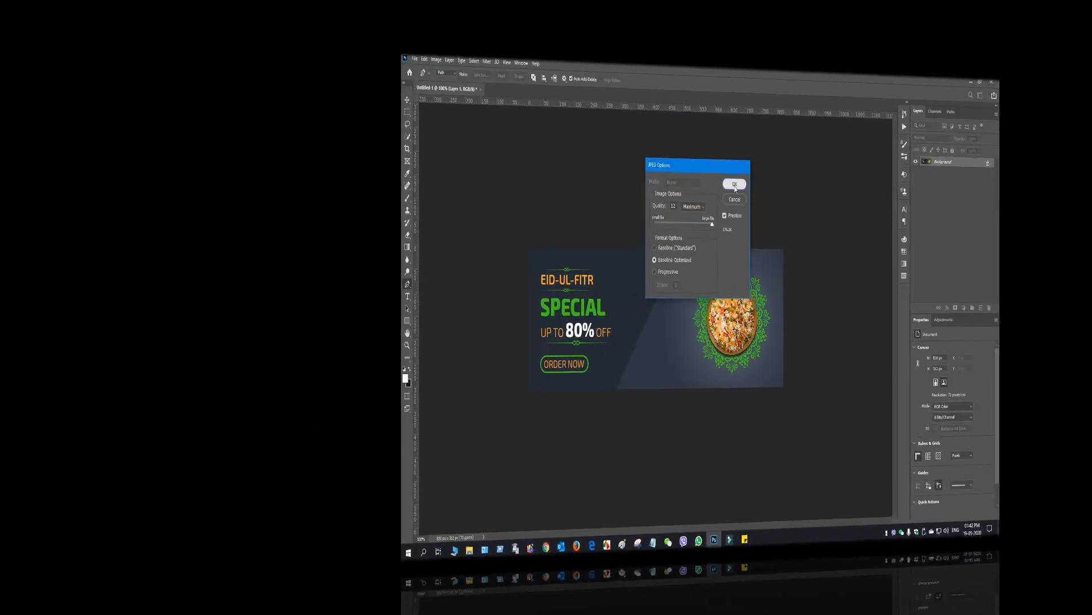
{"action": "left_click", "coordinate": [735, 184]}
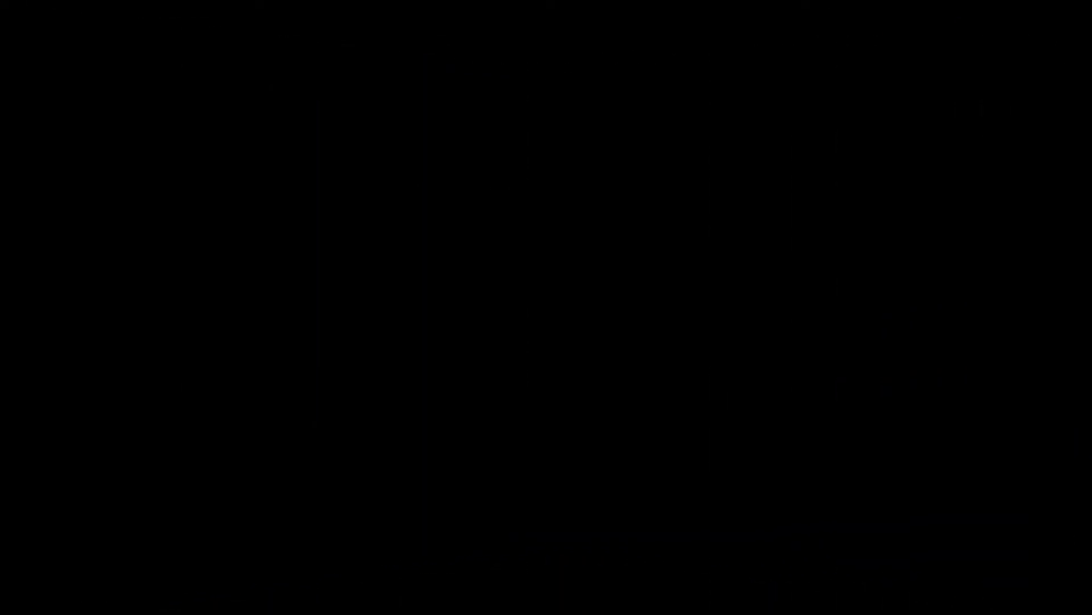